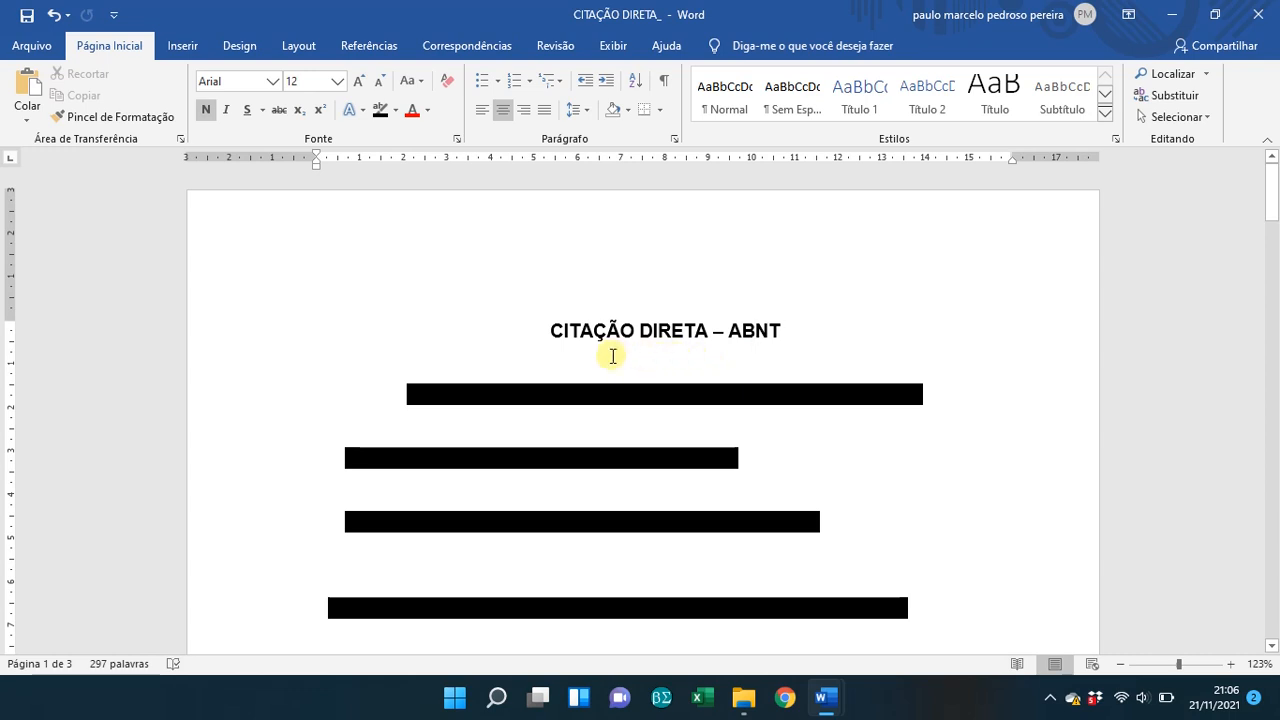
- Remove the black highlight from the line directly below the title CITAÇÃO DIRETA – ABNT
left_click(273, 400)
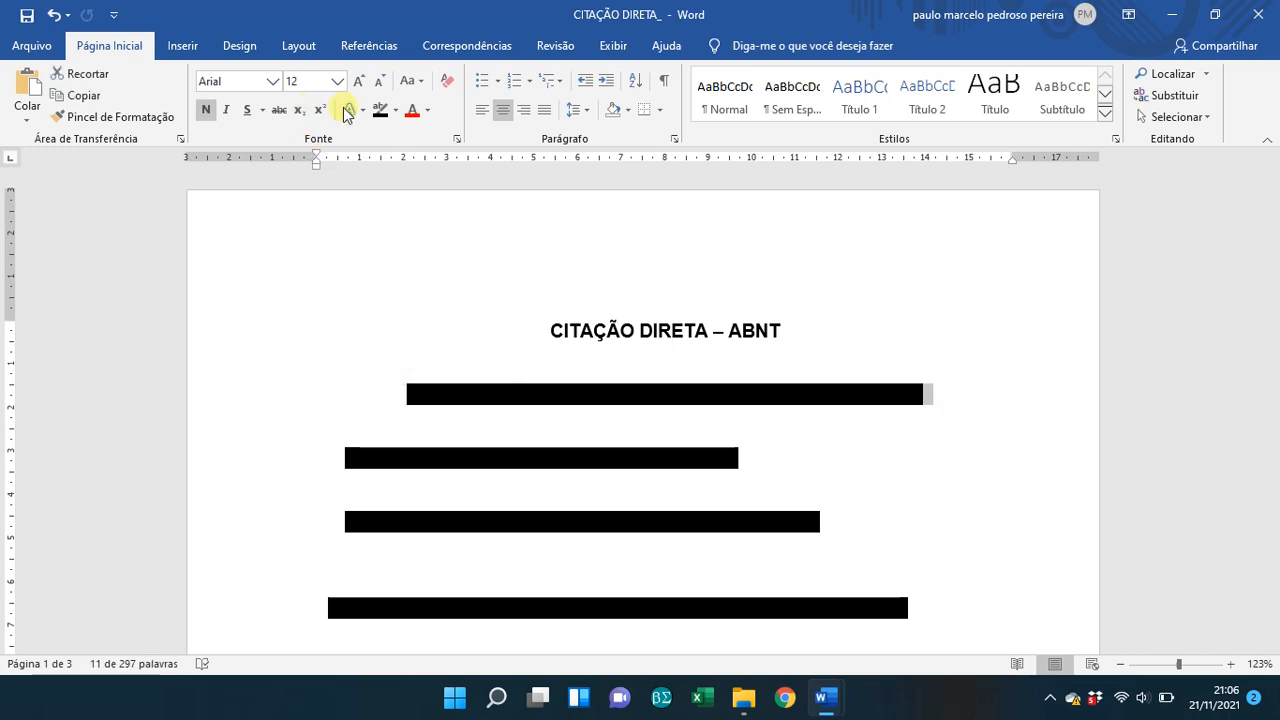
left_click(395, 110)
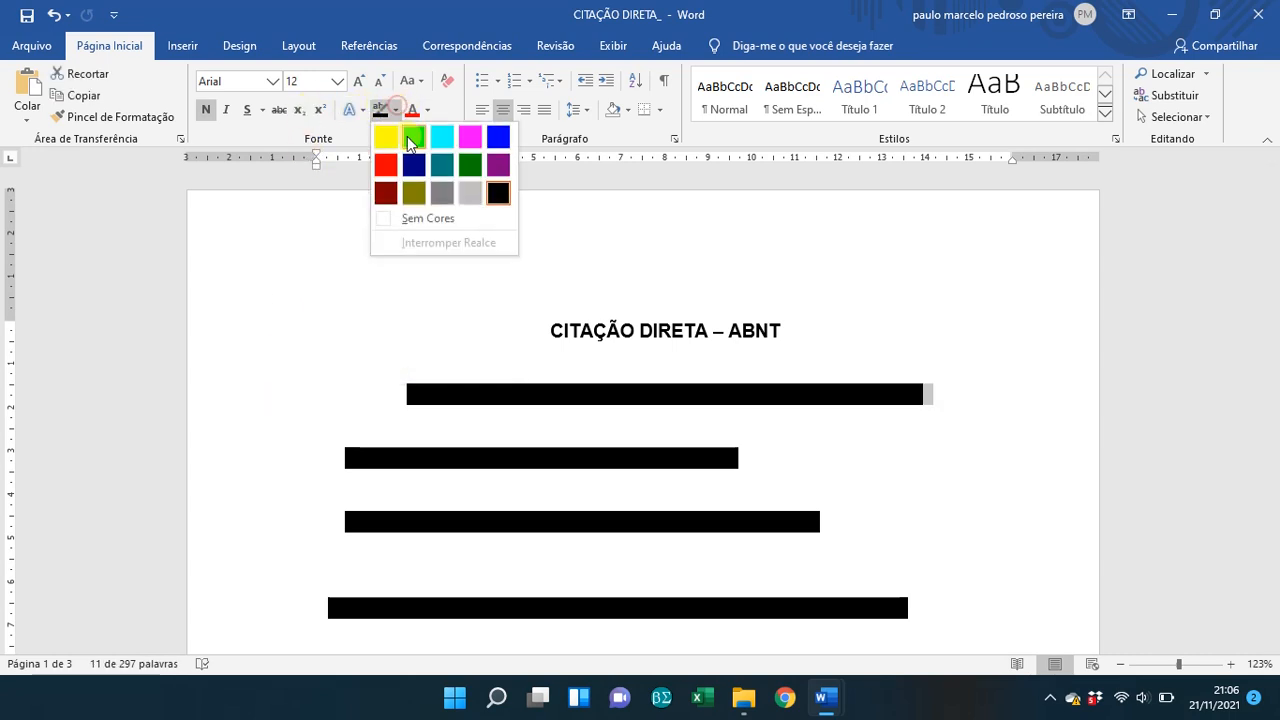
left_click(433, 218)
left_click(408, 396)
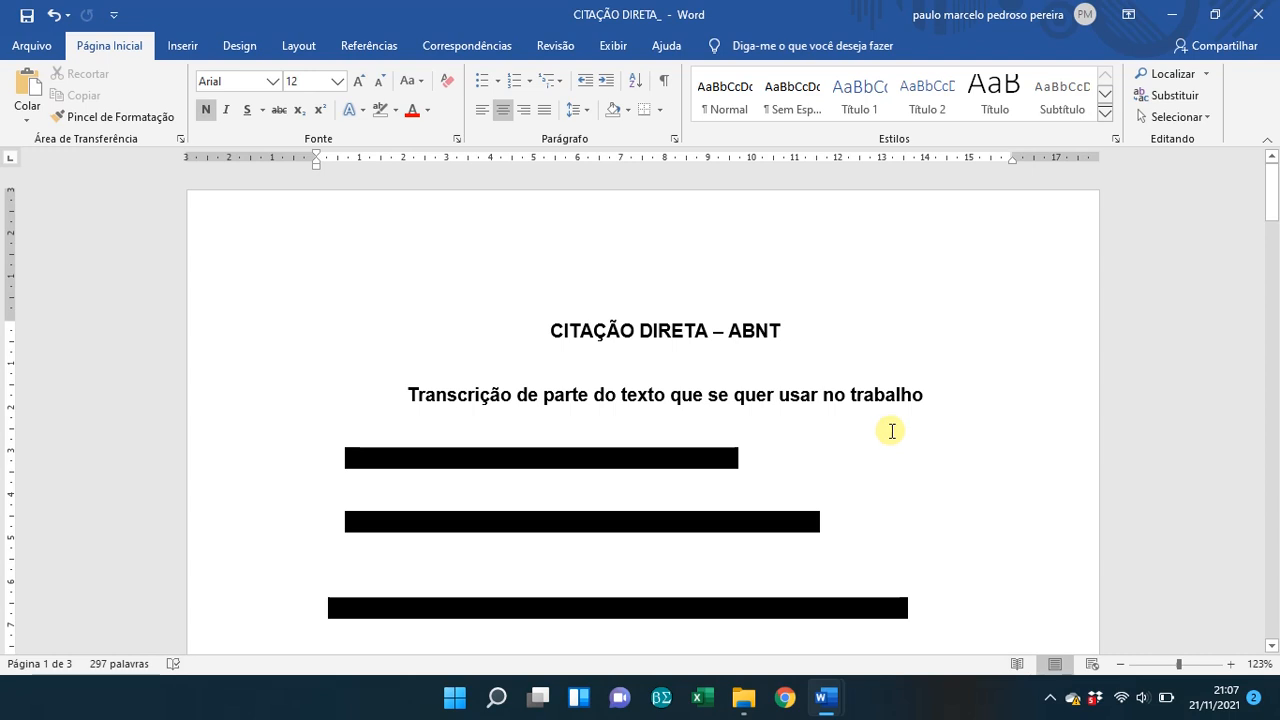
- Remove the black highlight from the two bulleted lines below the 'Transcrição de parte do texto' subtitle
scroll(463, 395, "down", 1)
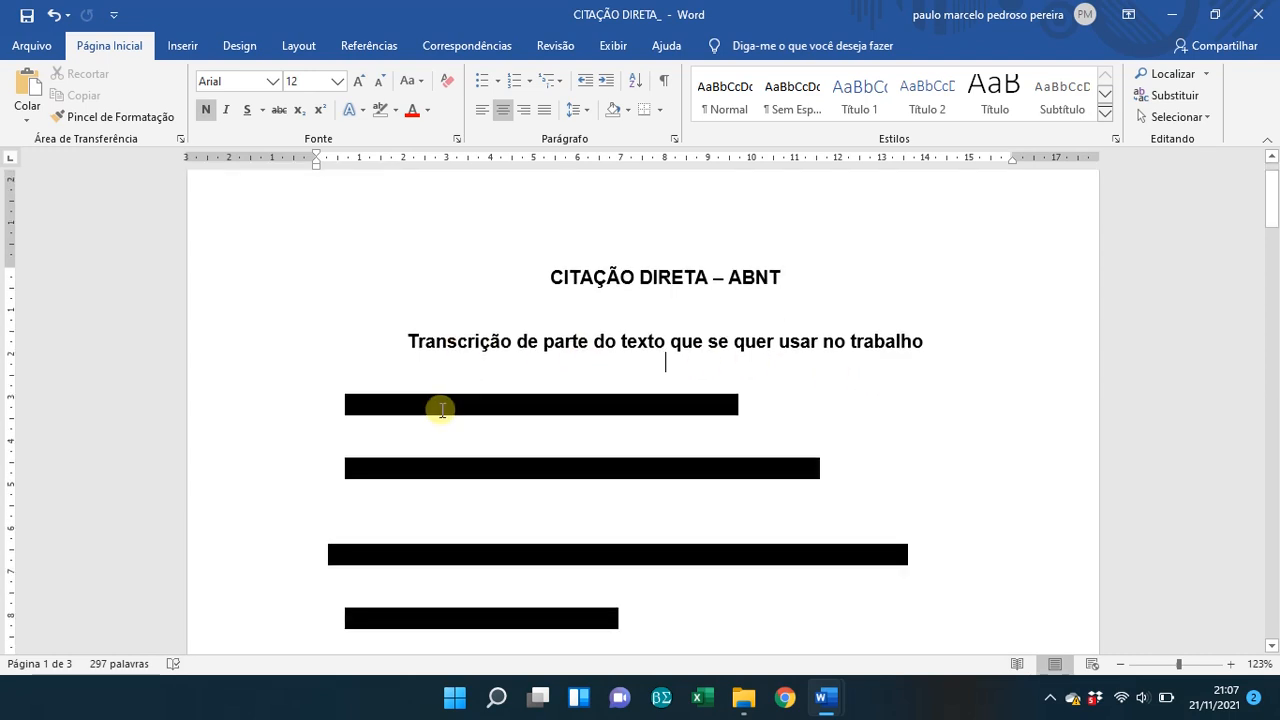
left_click_drag(328, 403, 824, 466)
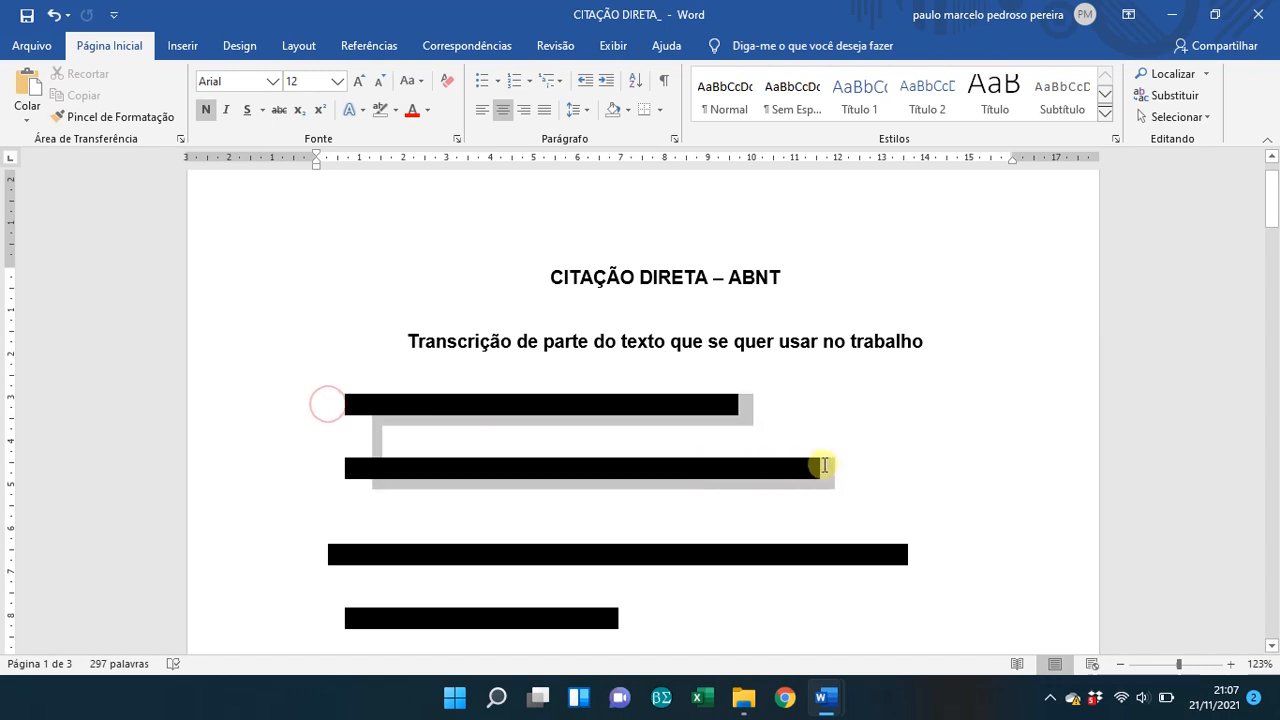
left_click(379, 115)
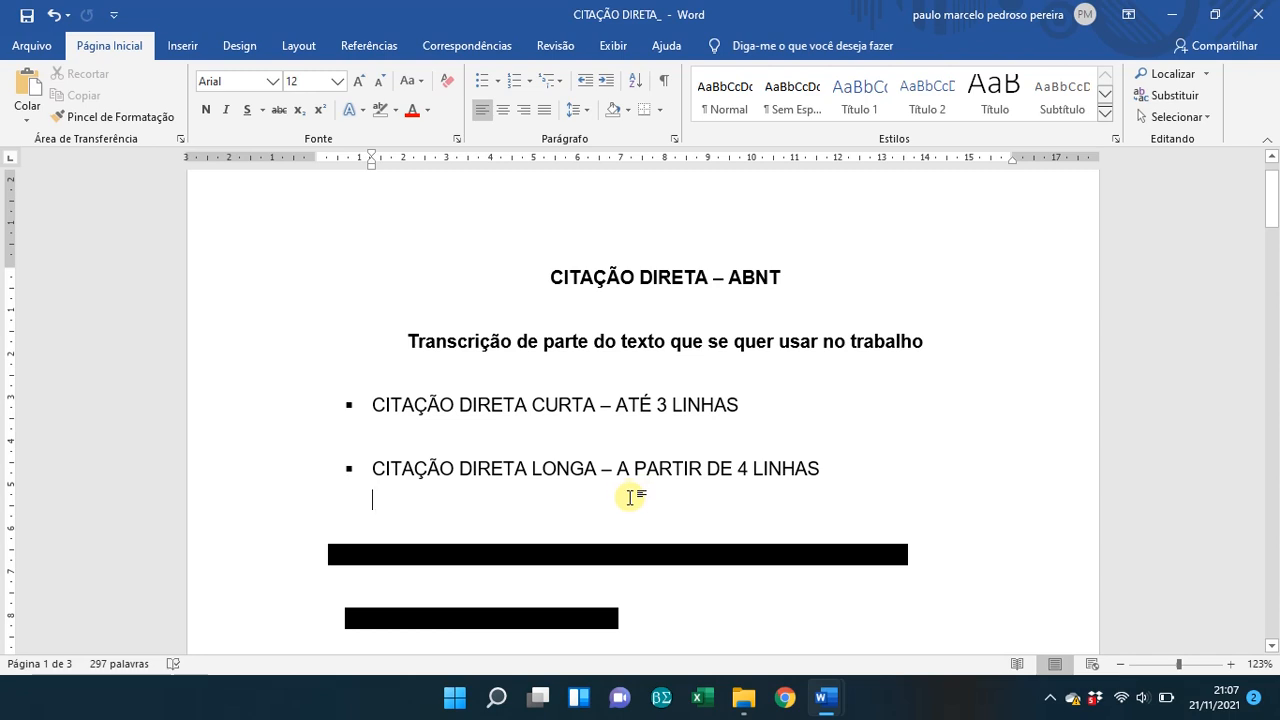
- Remove the black highlight from the heading line below the CITAÇÃO DIRETA LONGA bullet
scroll(343, 491, "down", 1)
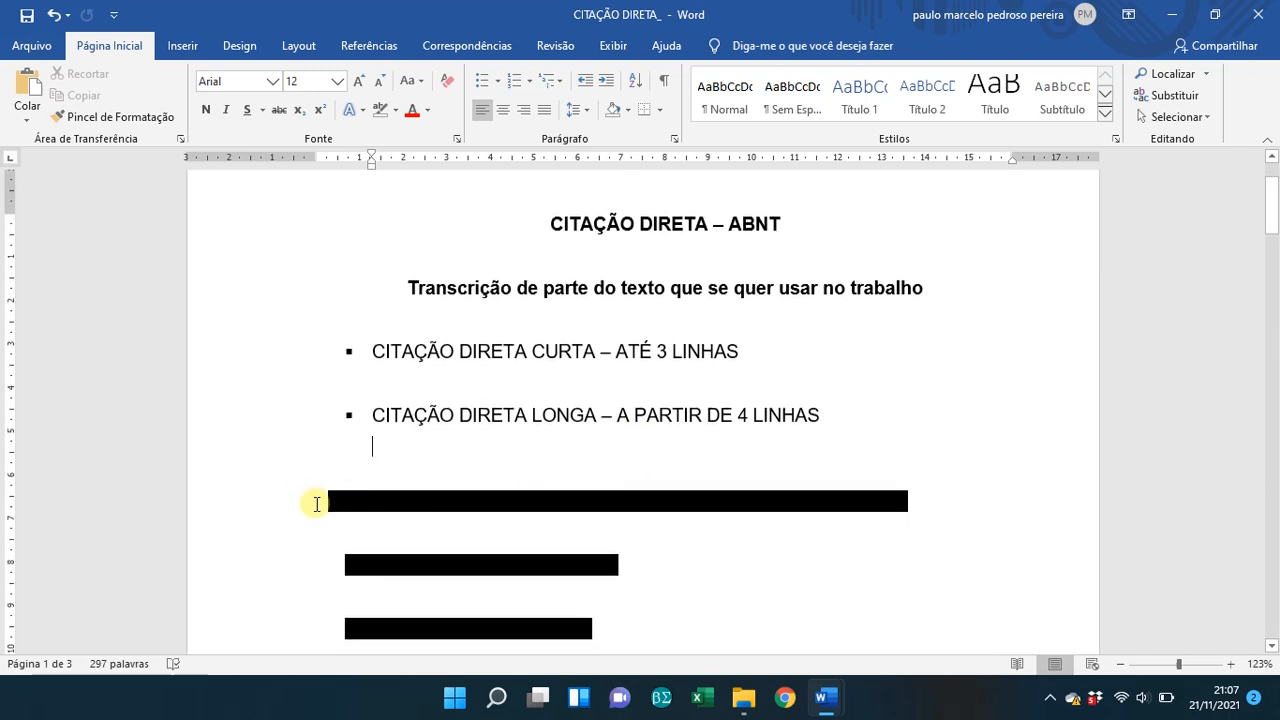
left_click_drag(316, 503, 914, 502)
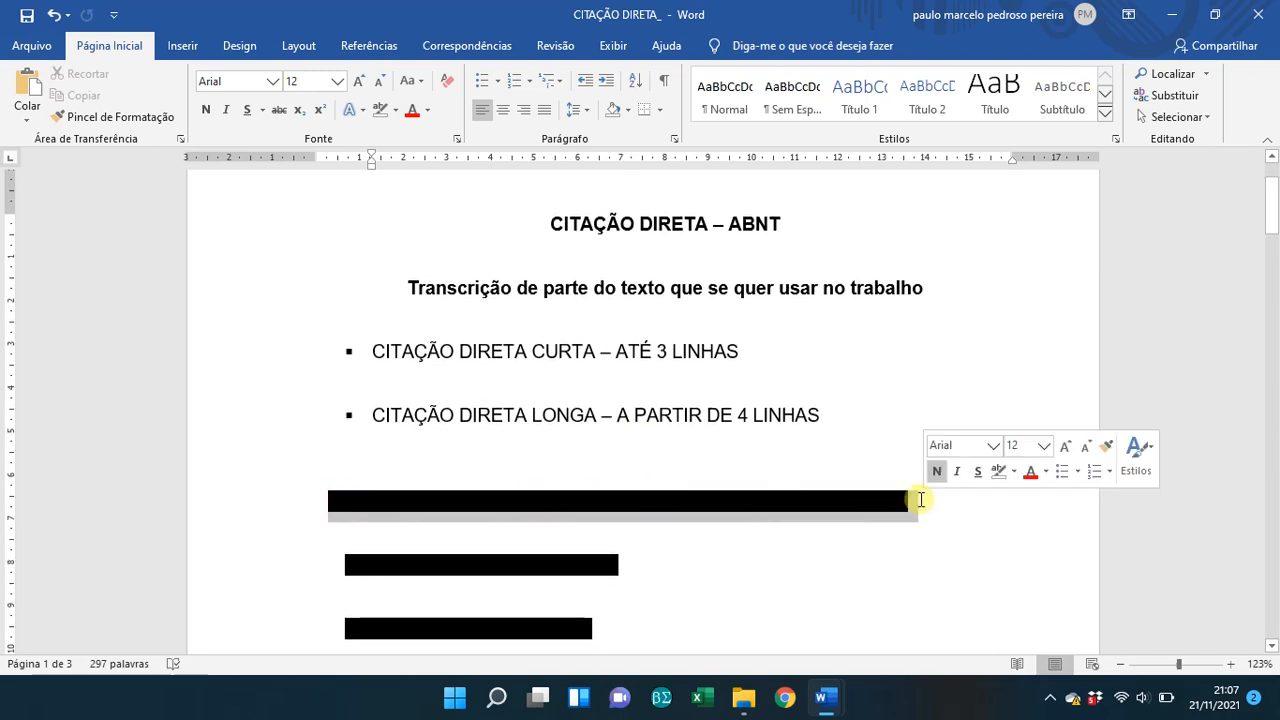
left_click(382, 114)
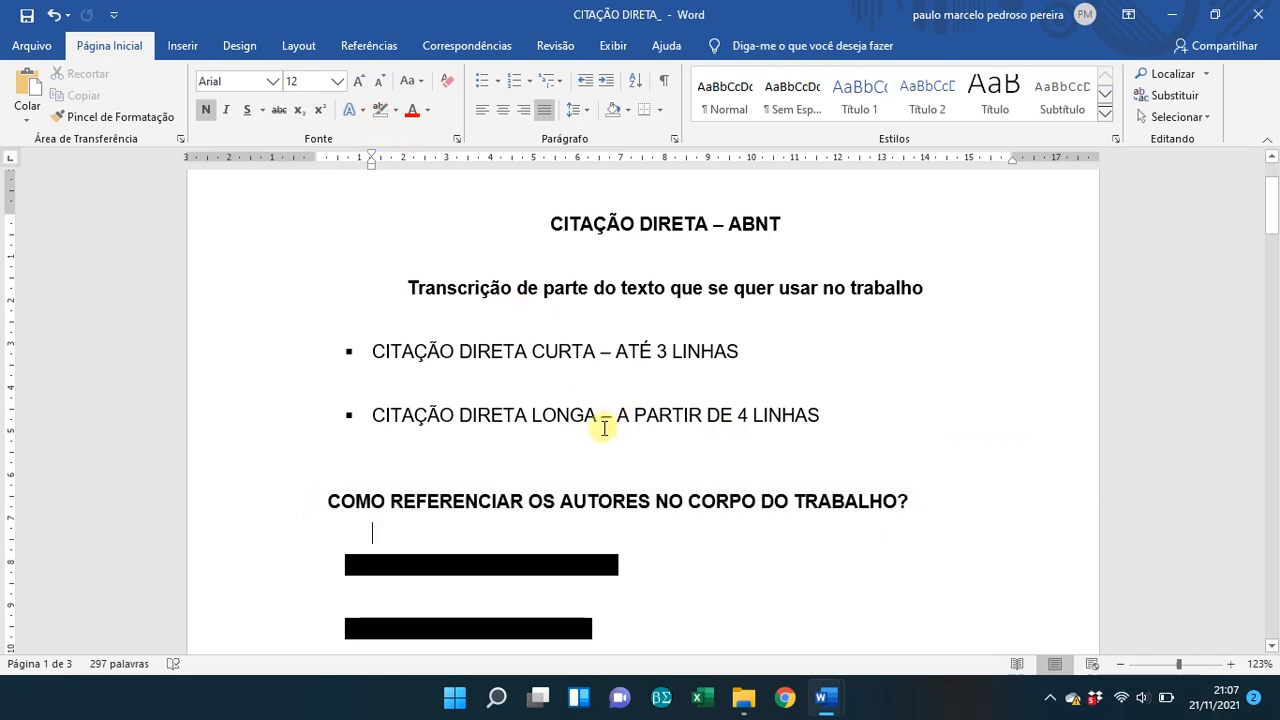
- Remove the black highlight from the two bulleted lines below the heading COMO REFERENCIAR OS AUTORES NO CORPO DO TRABALHO?
scroll(604, 428, "down", 1)
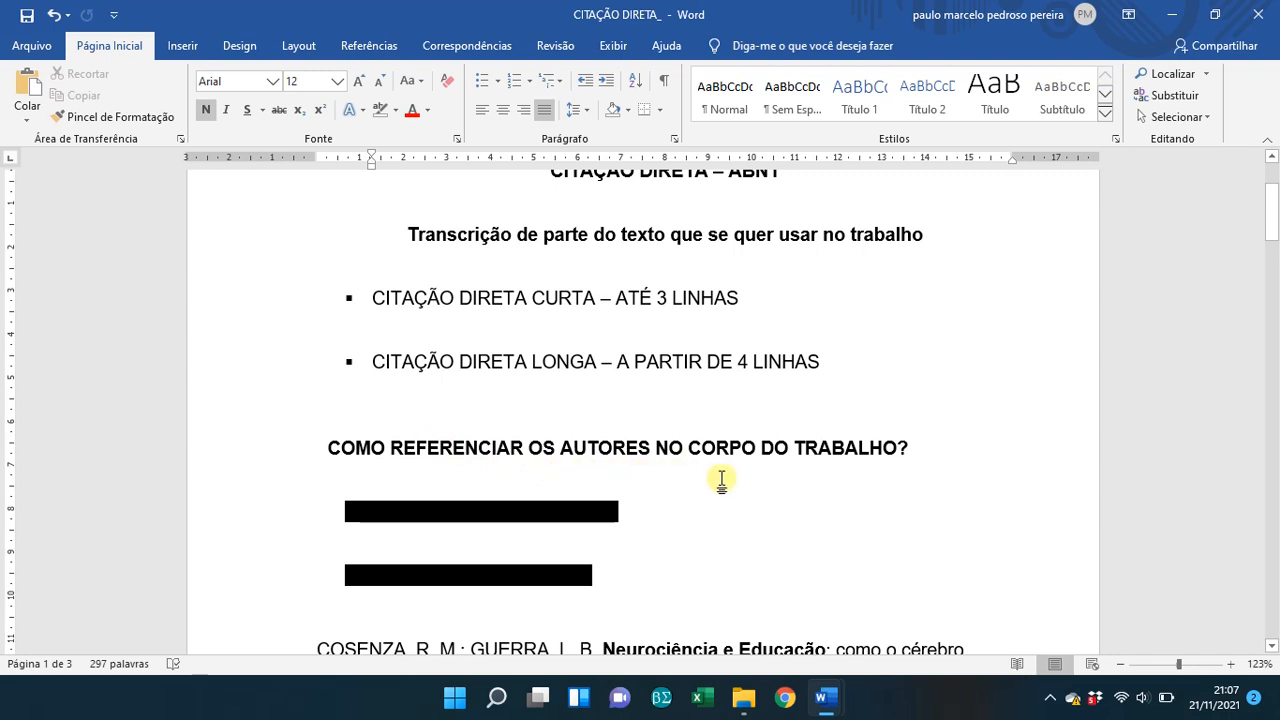
scroll(721, 479, "down", 1)
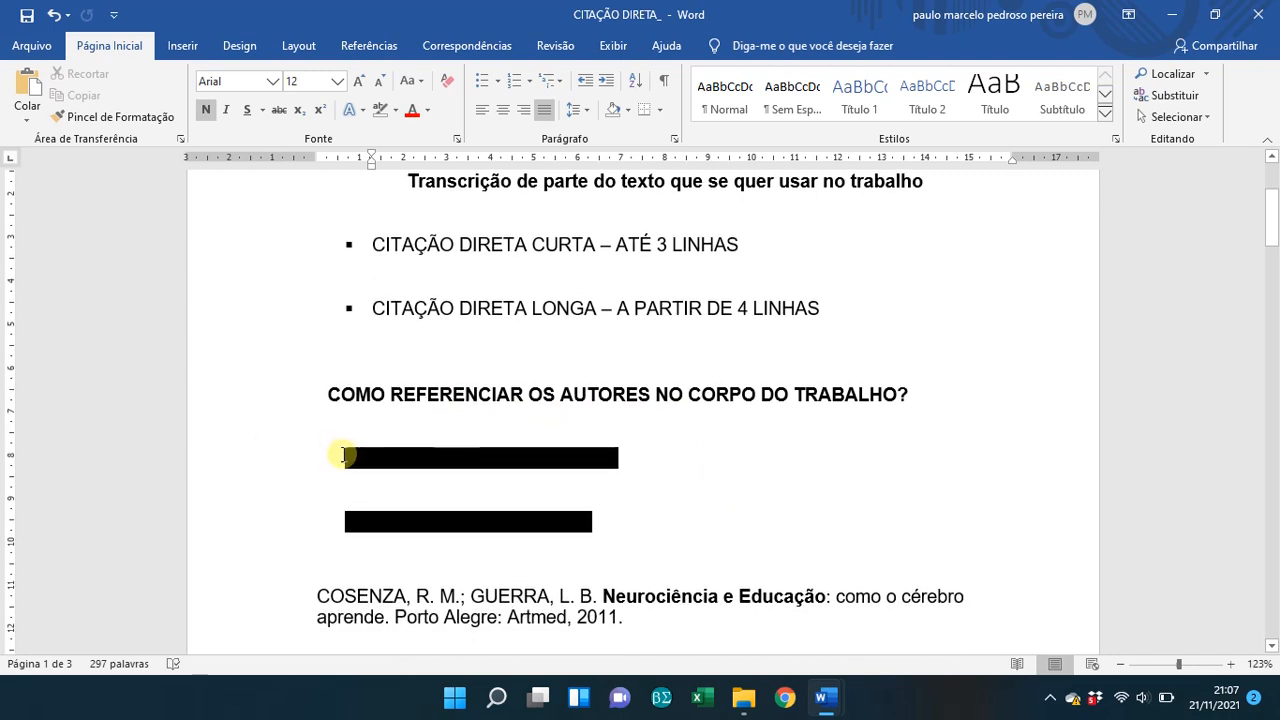
left_click_drag(338, 464, 614, 523)
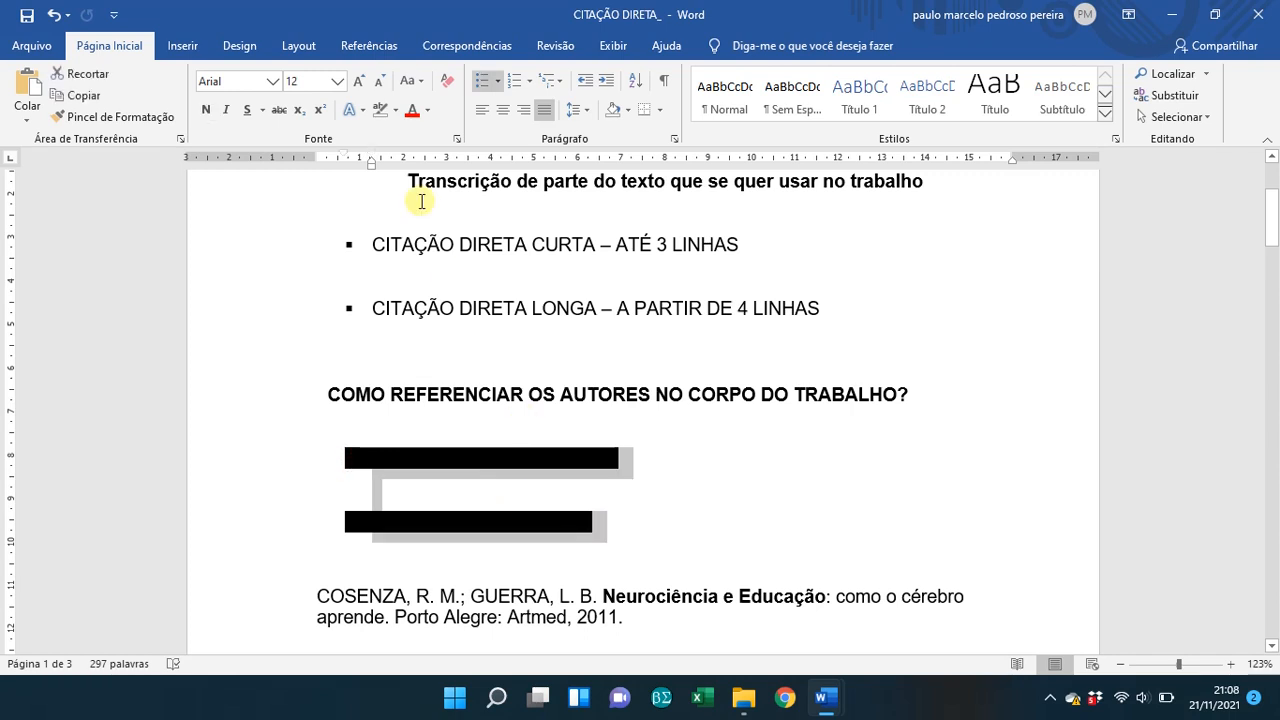
left_click(377, 112)
left_click(434, 343)
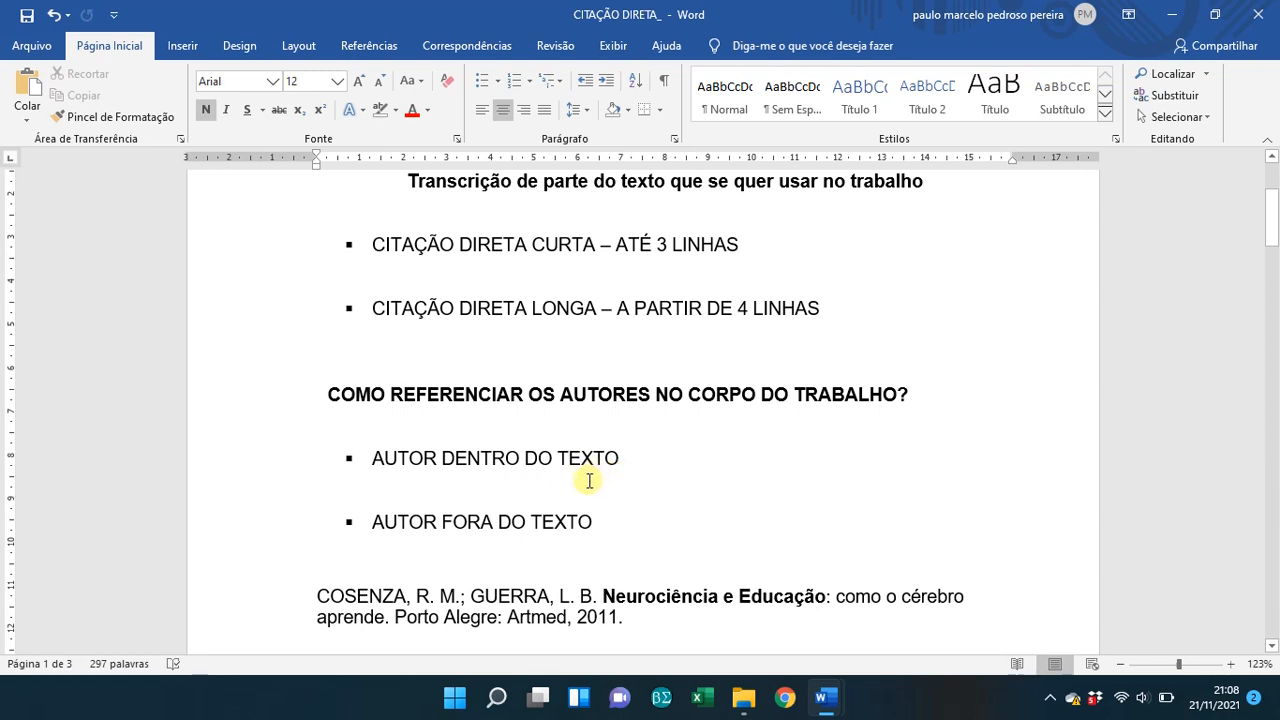
- In the short direct citation section, write the two authors' surnames joined by 'e' plus '(2011, p.52)' after 'Com o autor dentro do texto:'
scroll(589, 481, "up", 1)
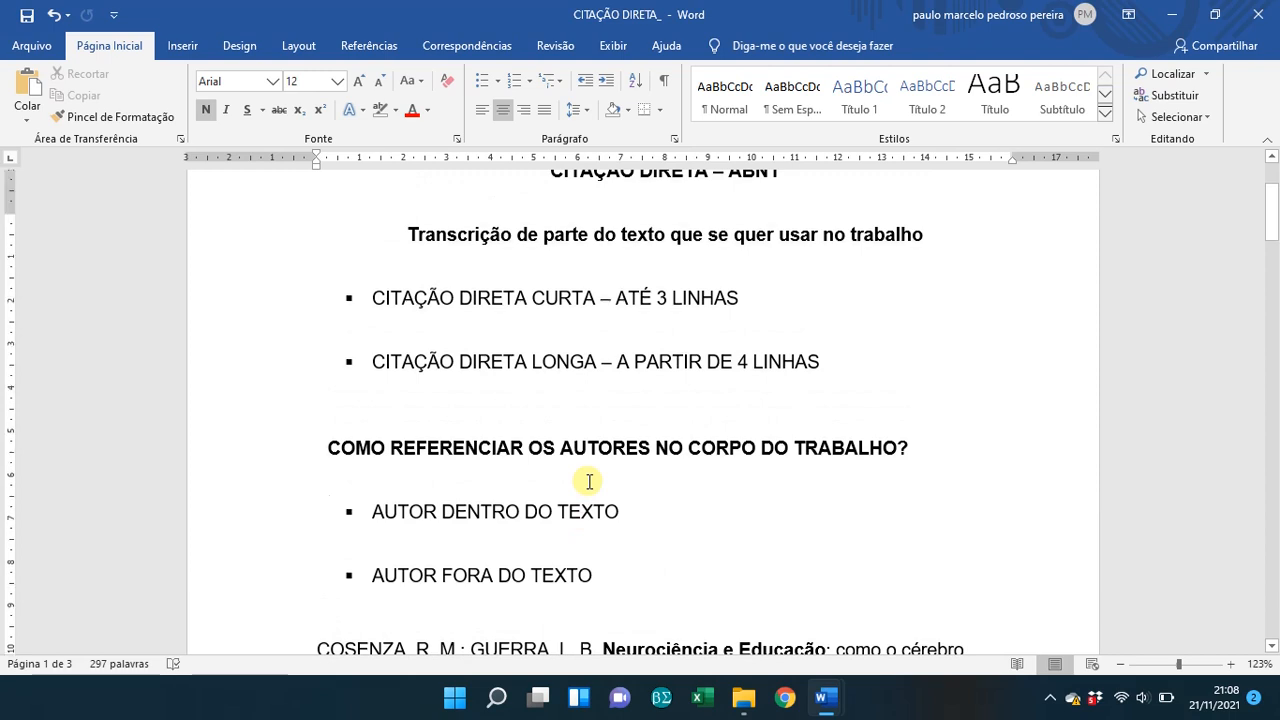
scroll(589, 481, "up", 1)
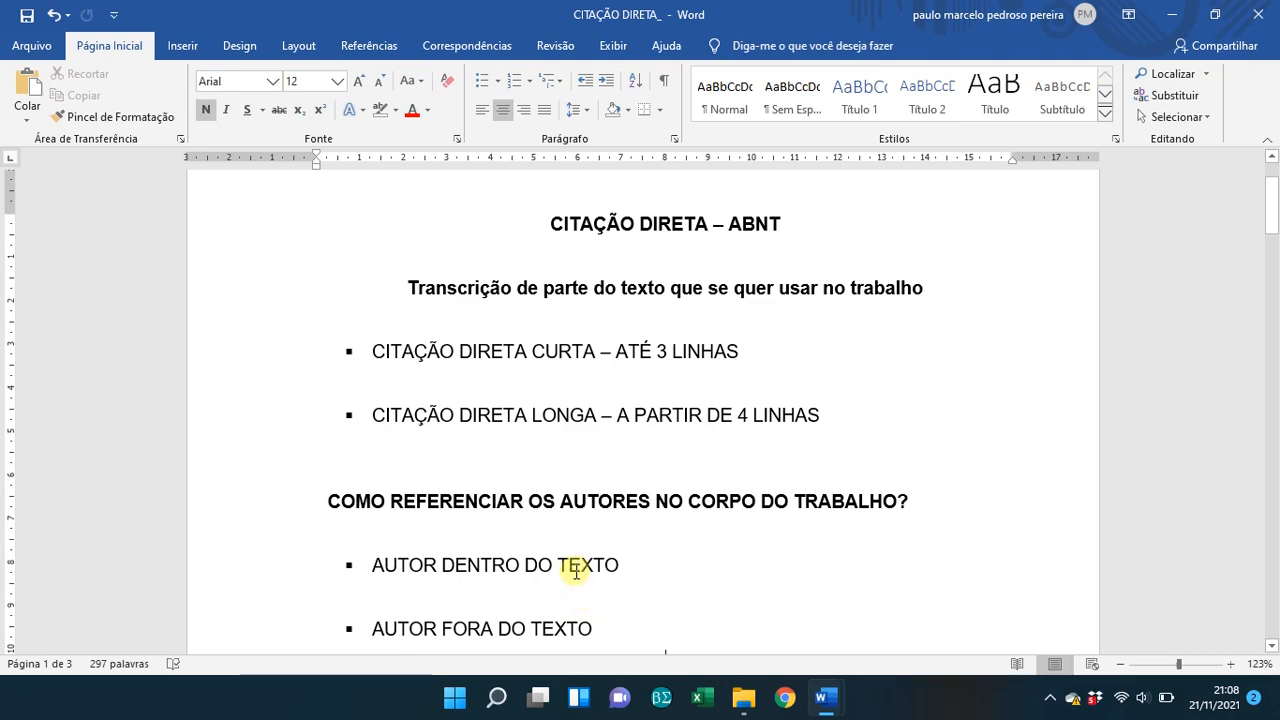
scroll(575, 575, "down", 7)
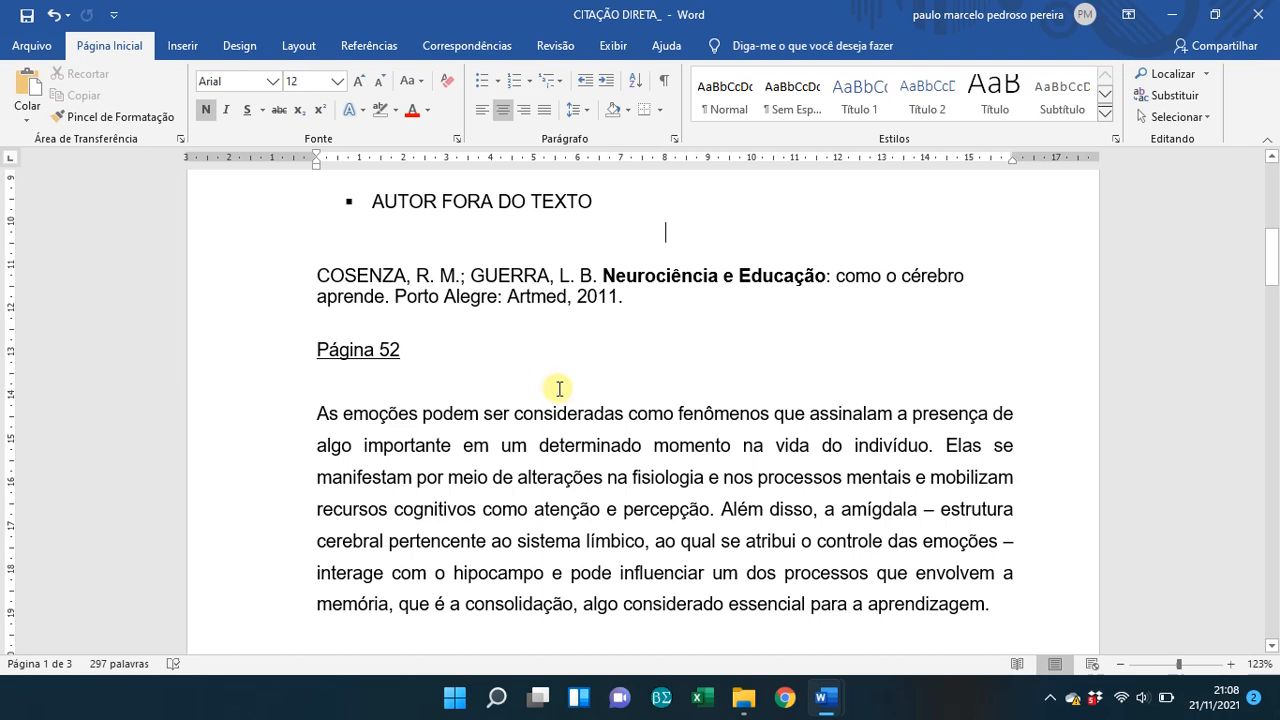
scroll(557, 390, "down", 3)
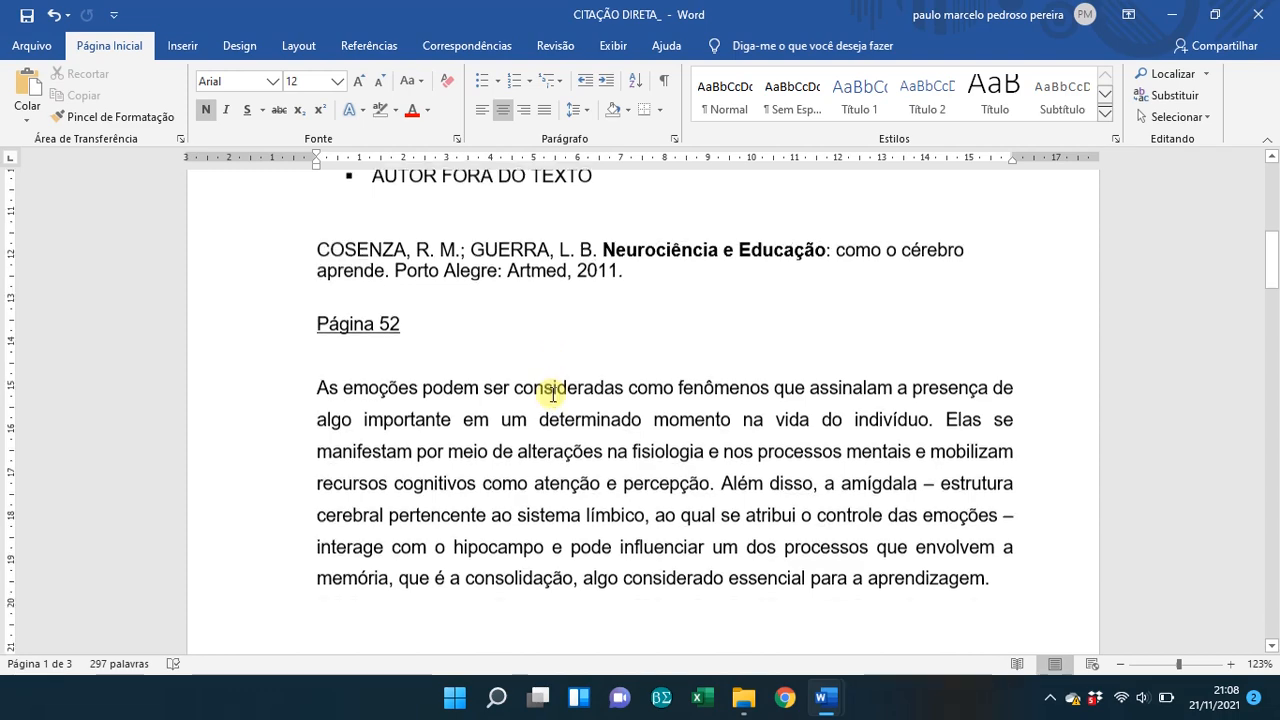
scroll(553, 395, "down", 4)
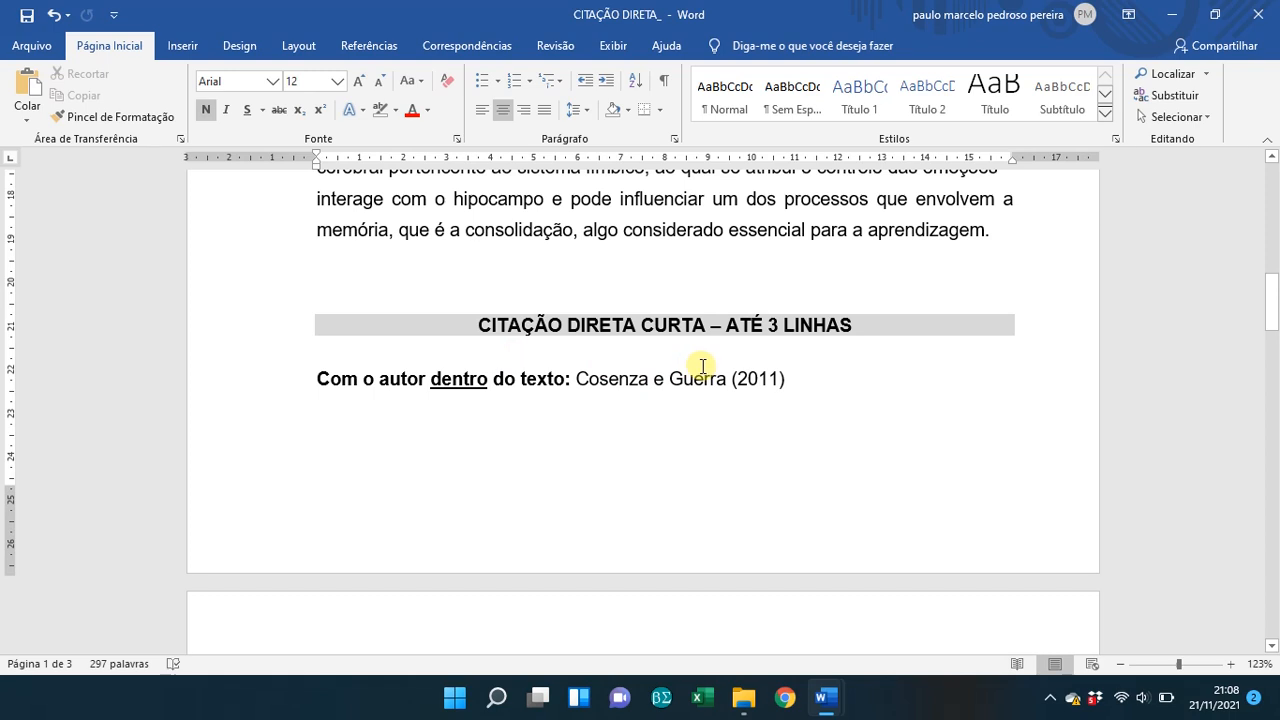
scroll(701, 366, "down", 1)
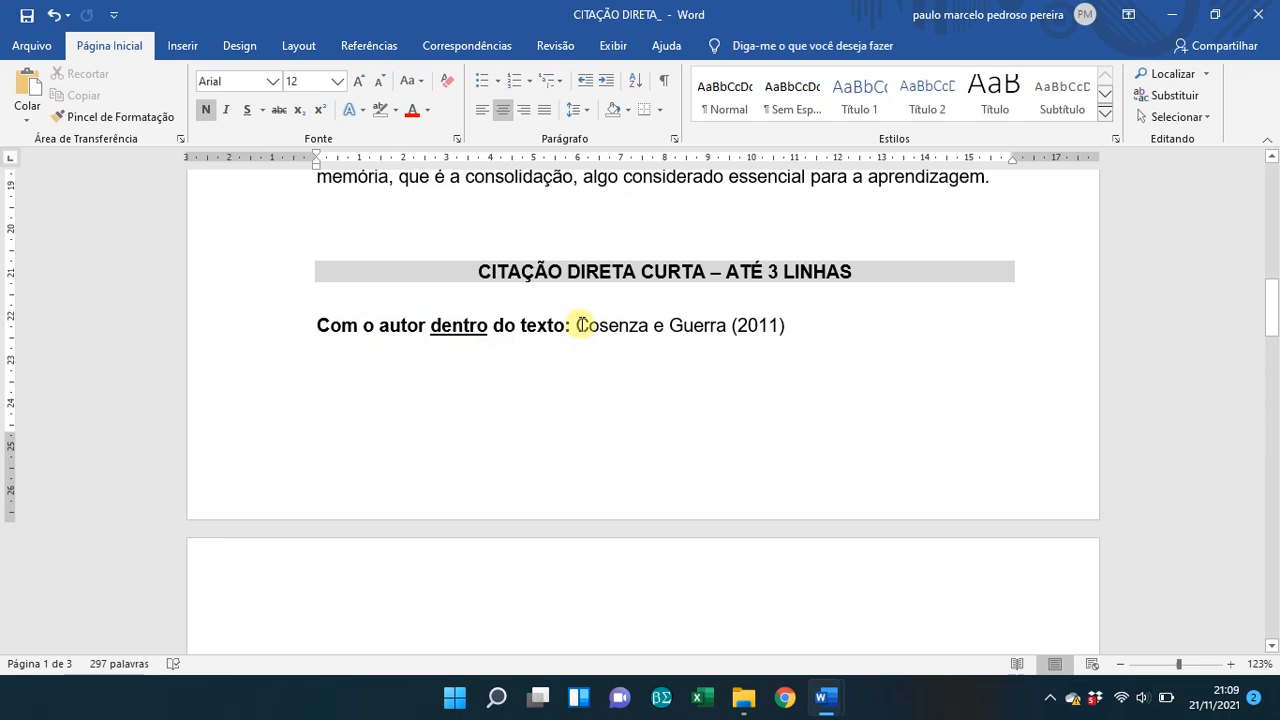
left_click_drag(579, 326, 637, 326)
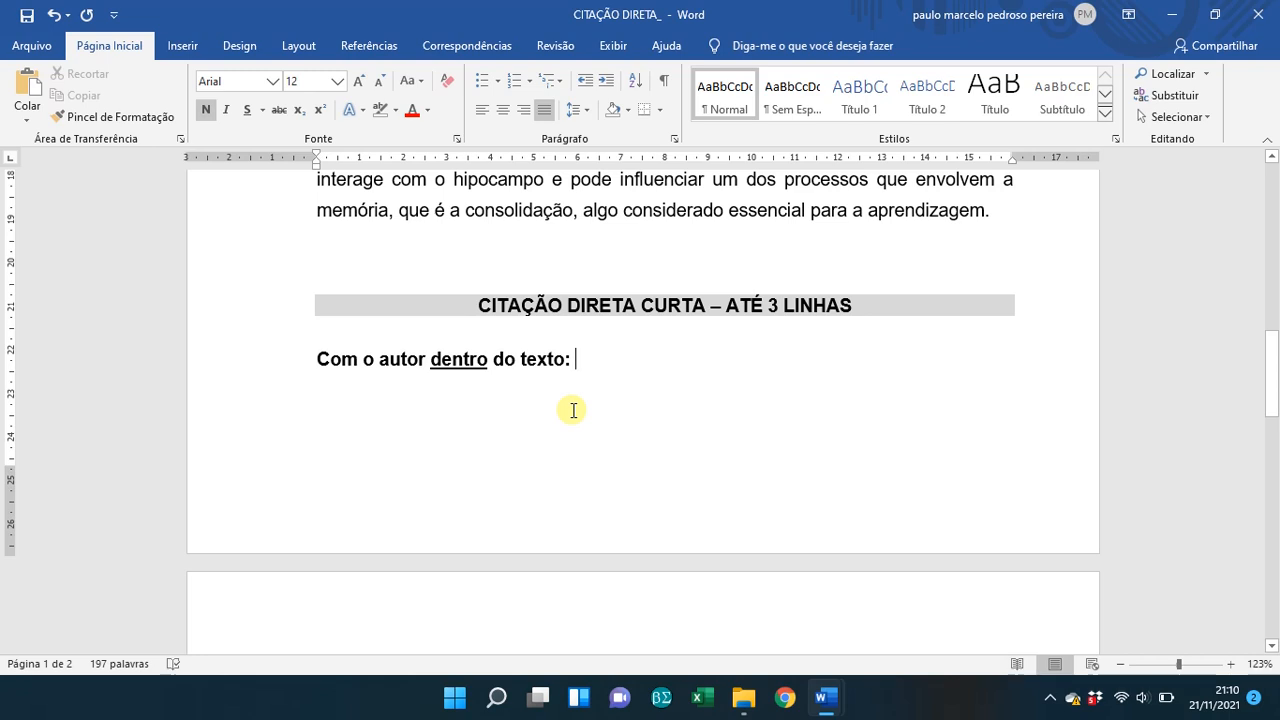
type("Co")
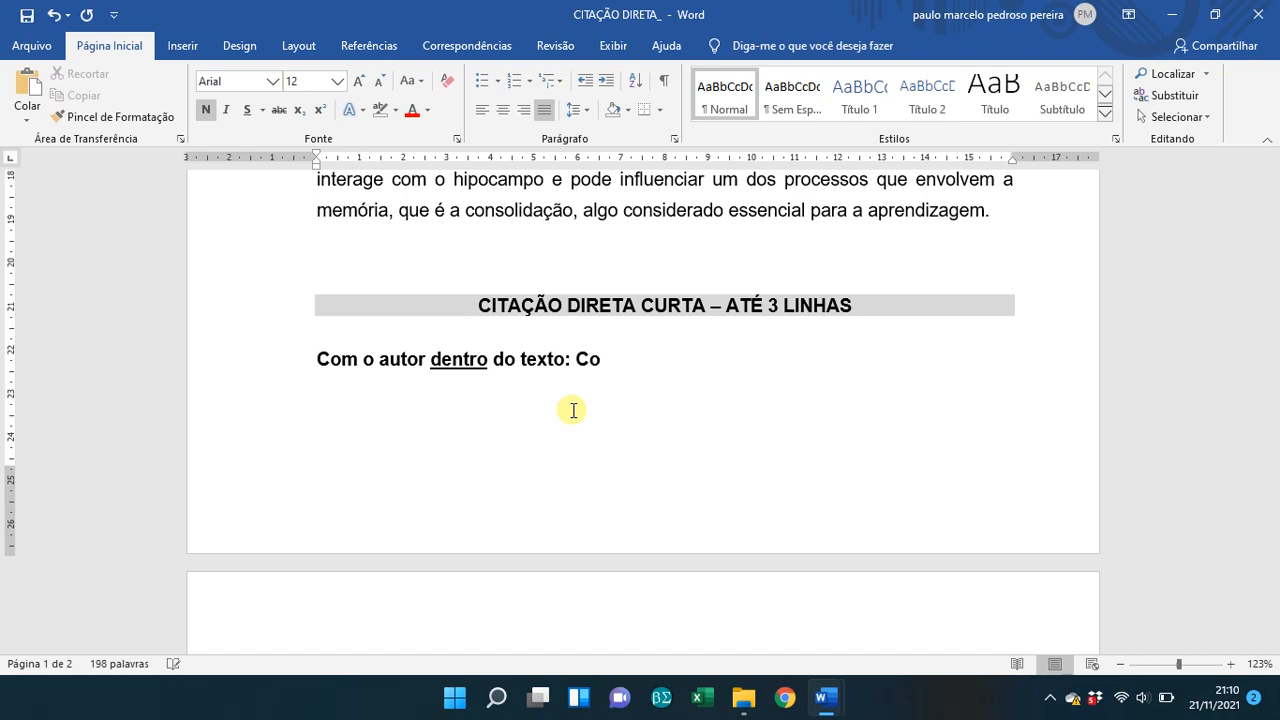
type("senza e Guer")
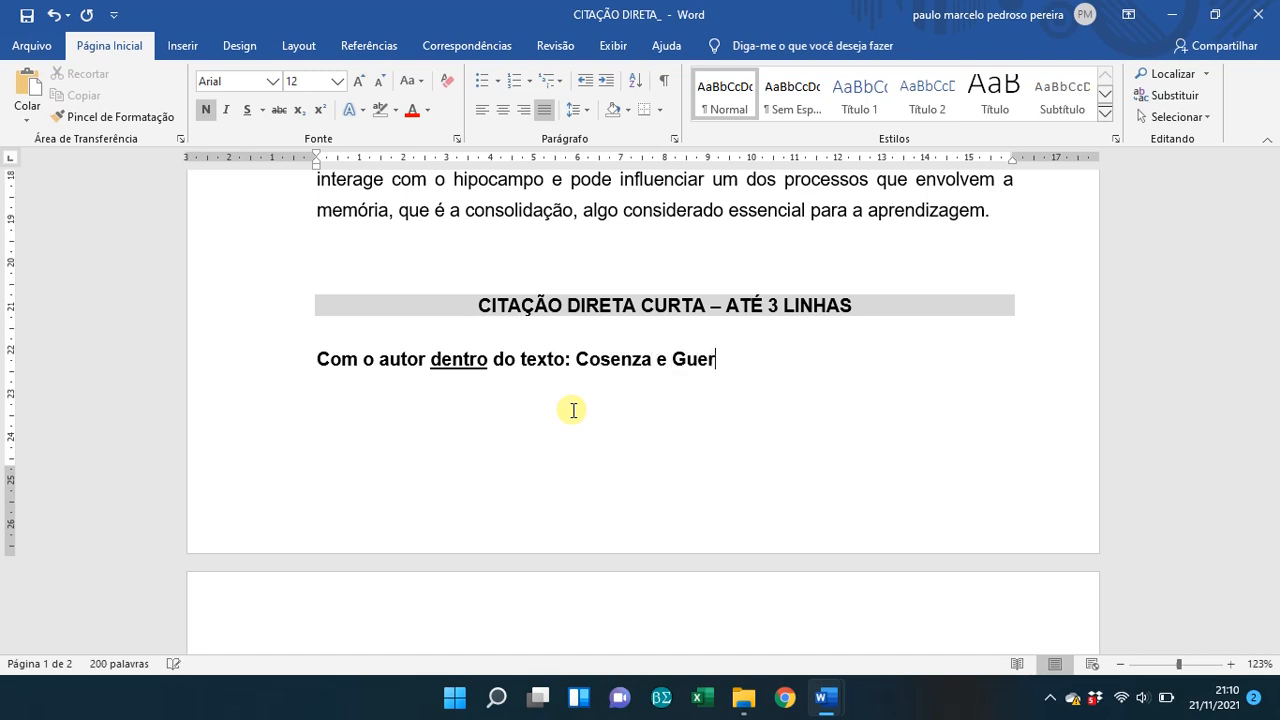
type("ra ()")
type("2011")
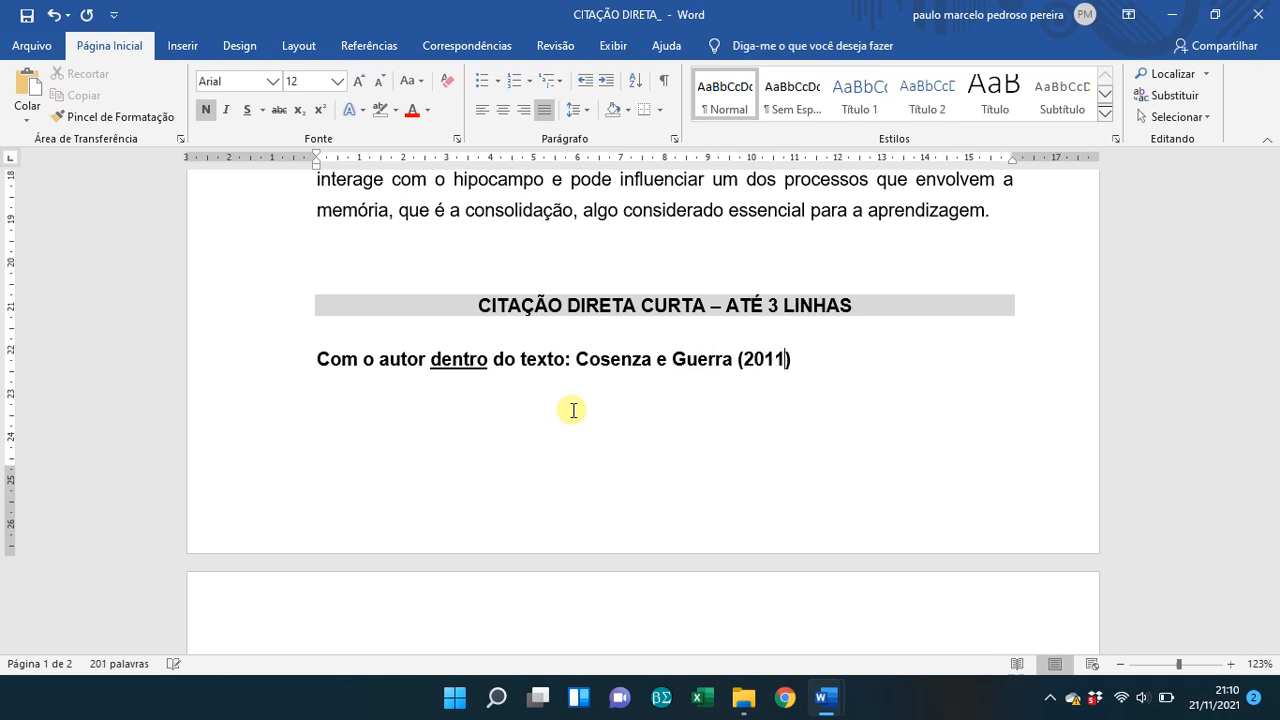
type(", p.52")
- Remove the bold formatting from the author citation after 'Com o autor dentro do texto:'
left_click_drag(576, 359, 856, 359)
left_click(871, 328)
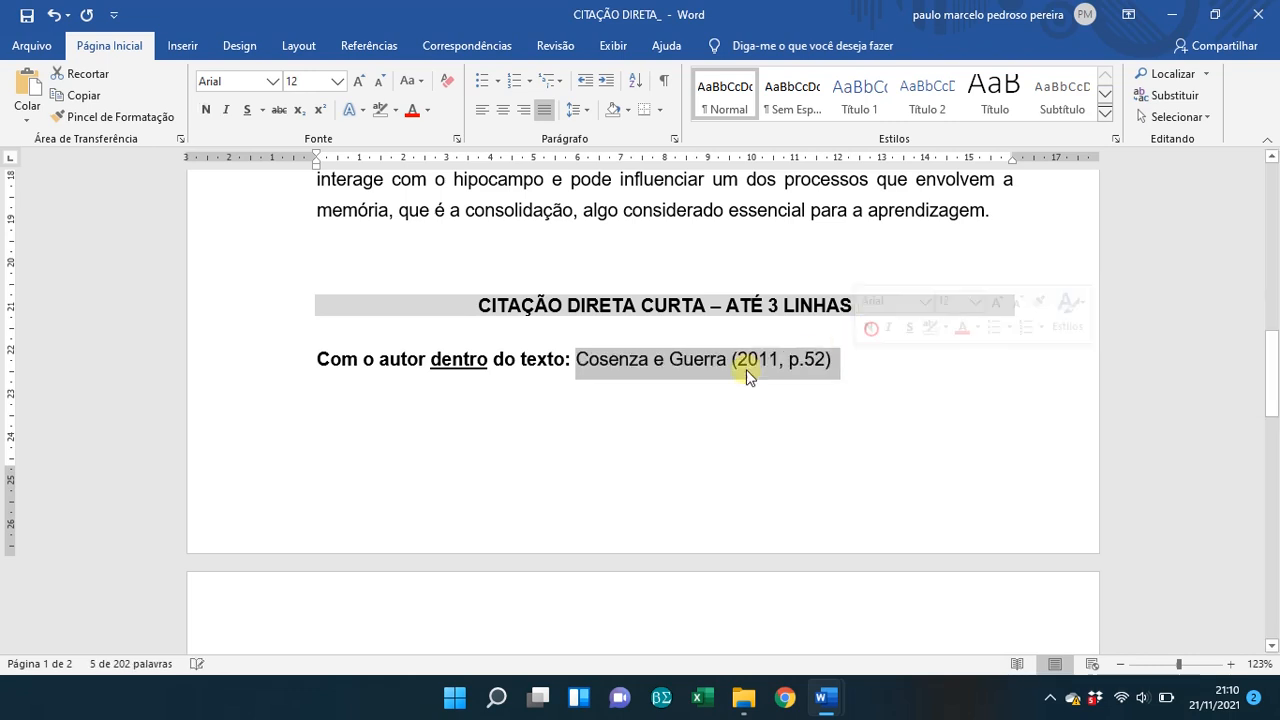
left_click(597, 369)
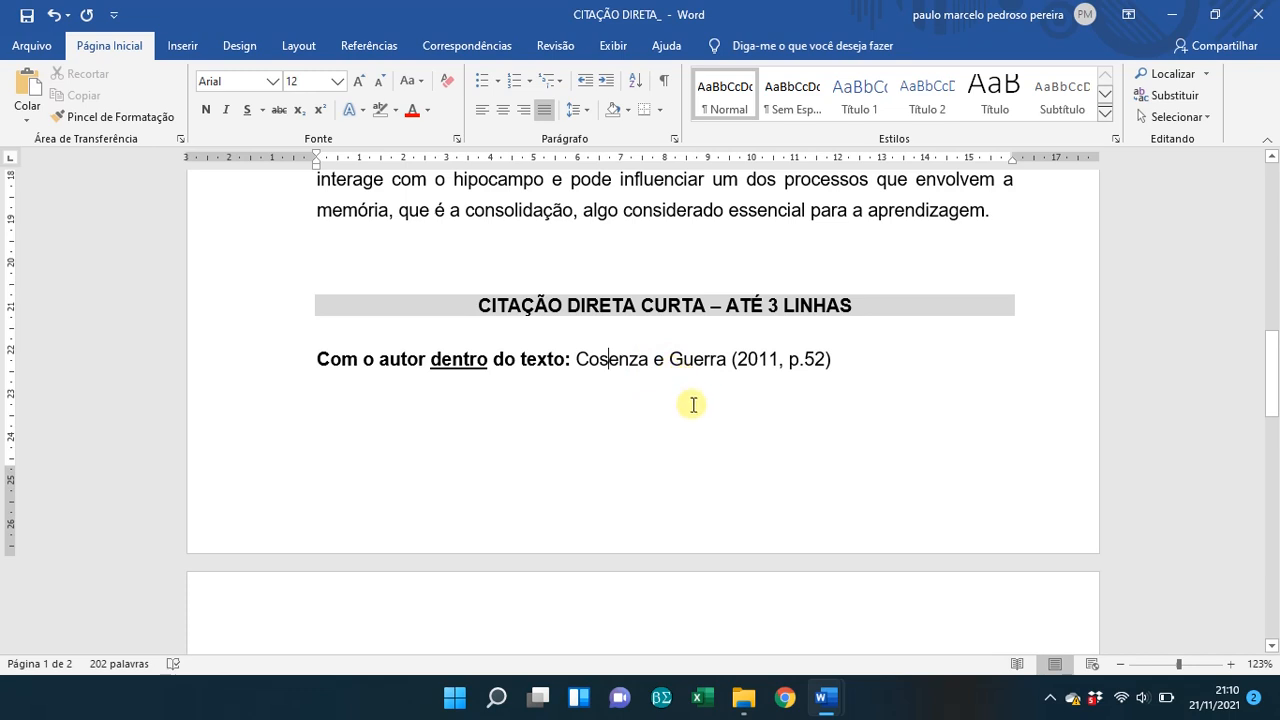
- Copy the first sentence of the page 52 passage in the Trecho 1 document and paste it below 'De acordo...' in CITAÇÃO DIRETA_
scroll(687, 416, "down", 3)
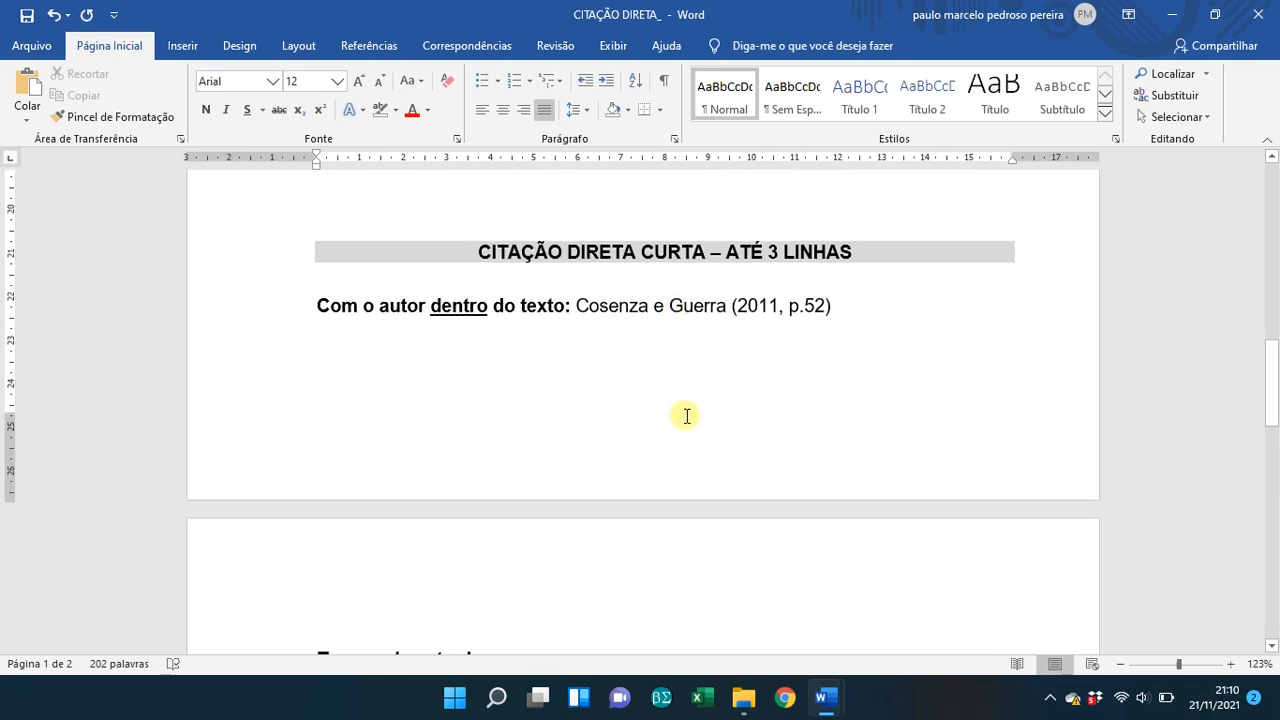
scroll(687, 413, "down", 5)
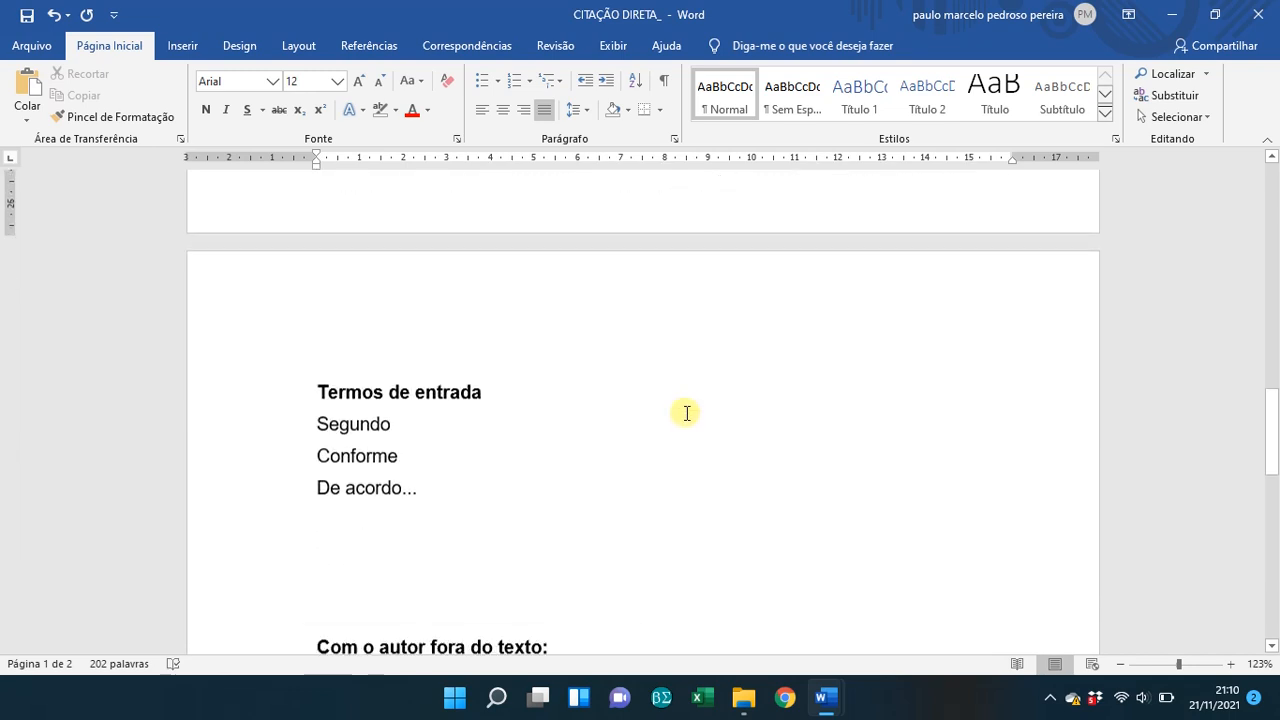
left_click(322, 398)
key("alt+Tab")
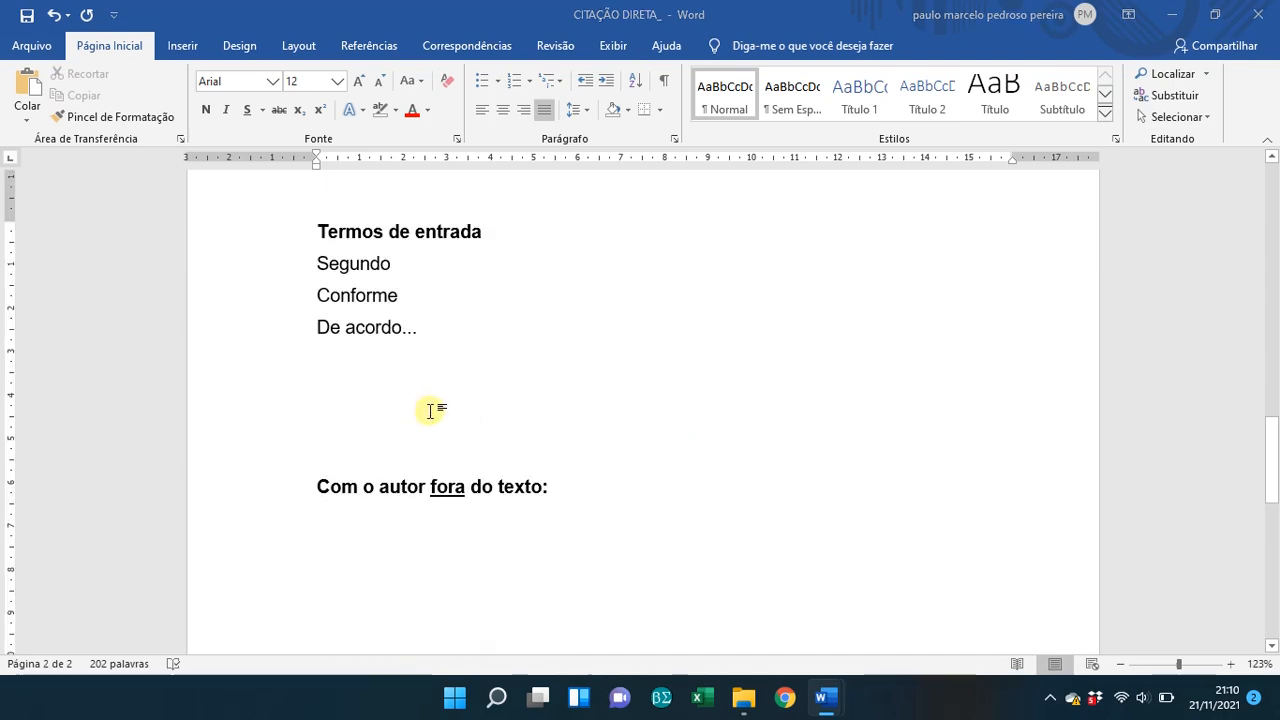
scroll(420, 437, "down", 2)
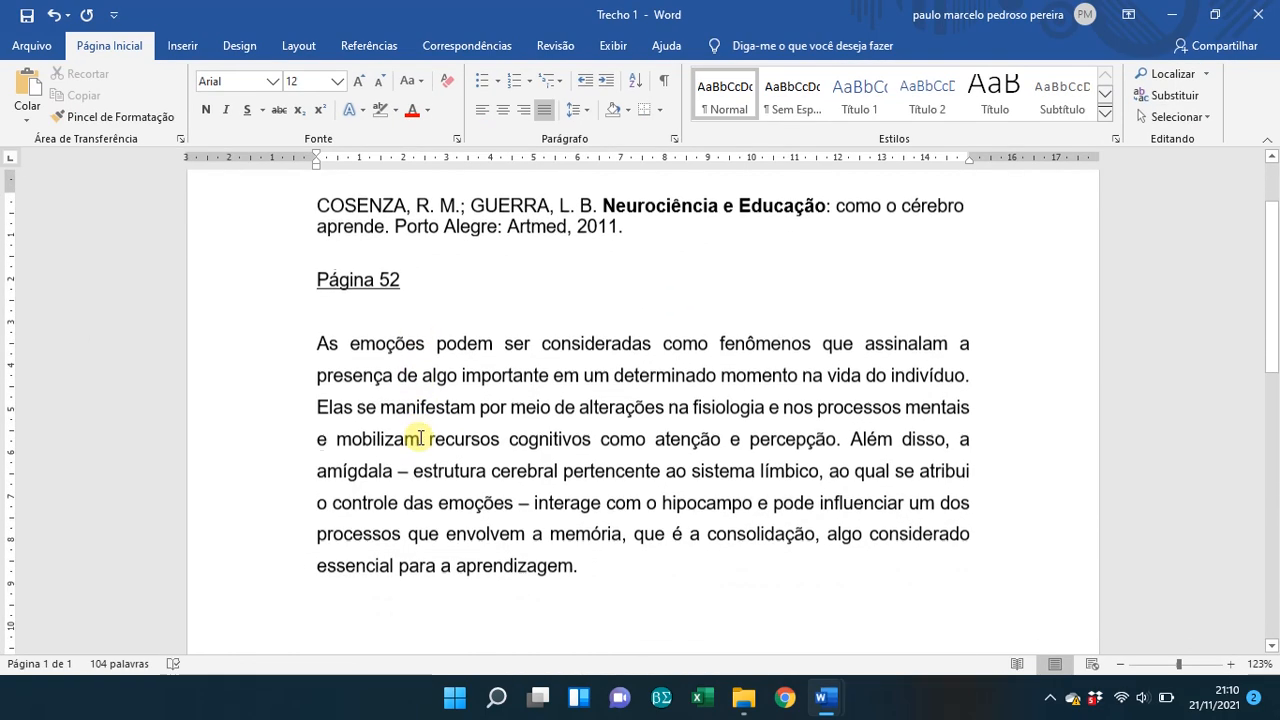
left_click(318, 339)
left_click_drag(341, 341, 971, 374)
key("ctrl+c")
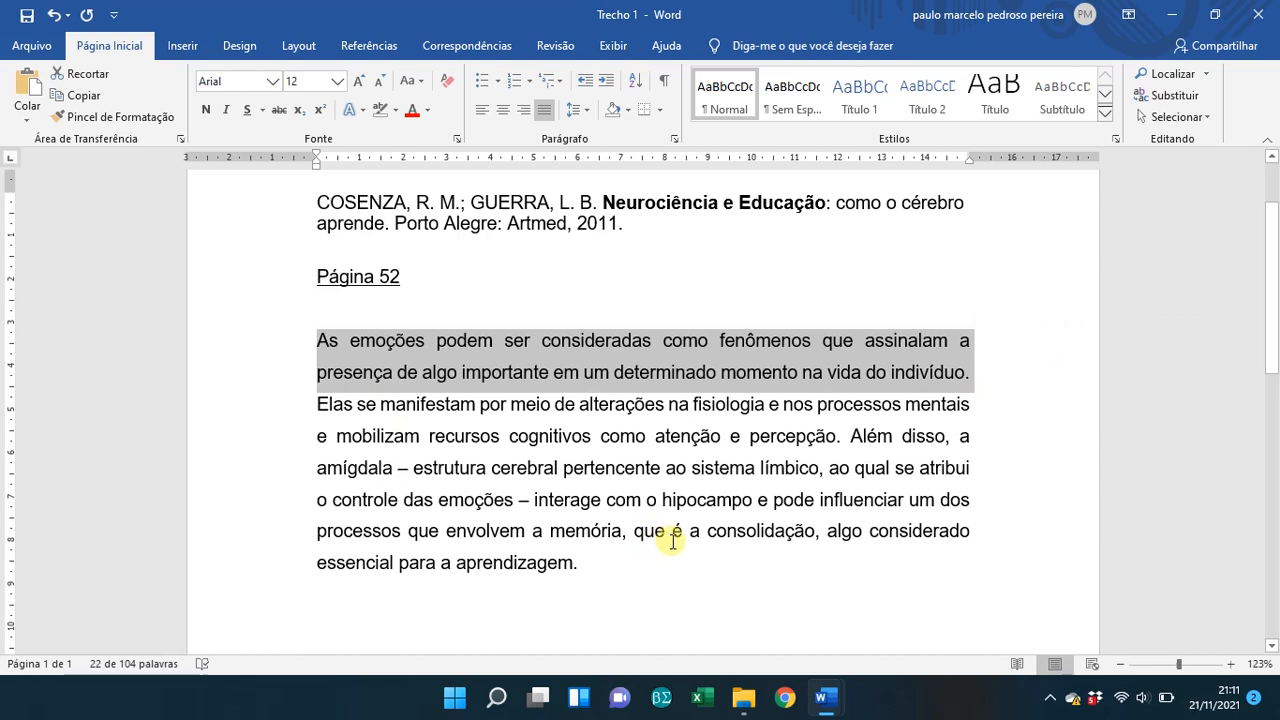
key("alt+Tab")
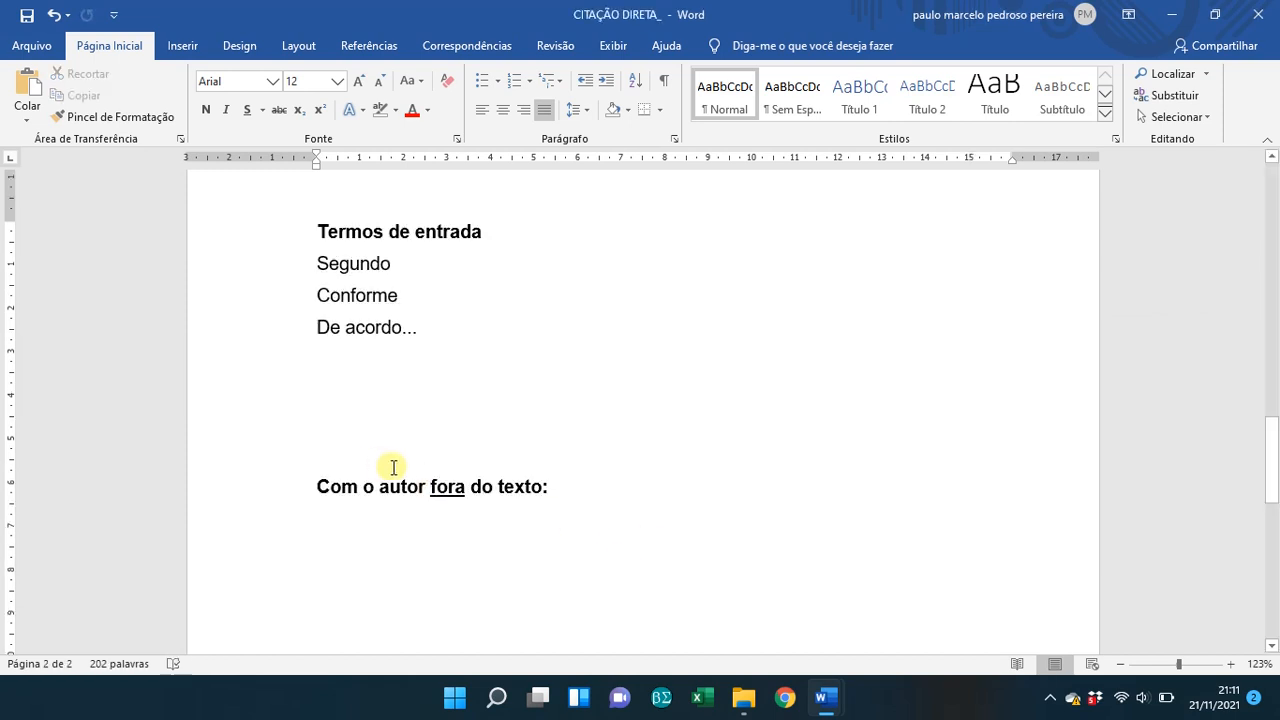
key("ctrl+v")
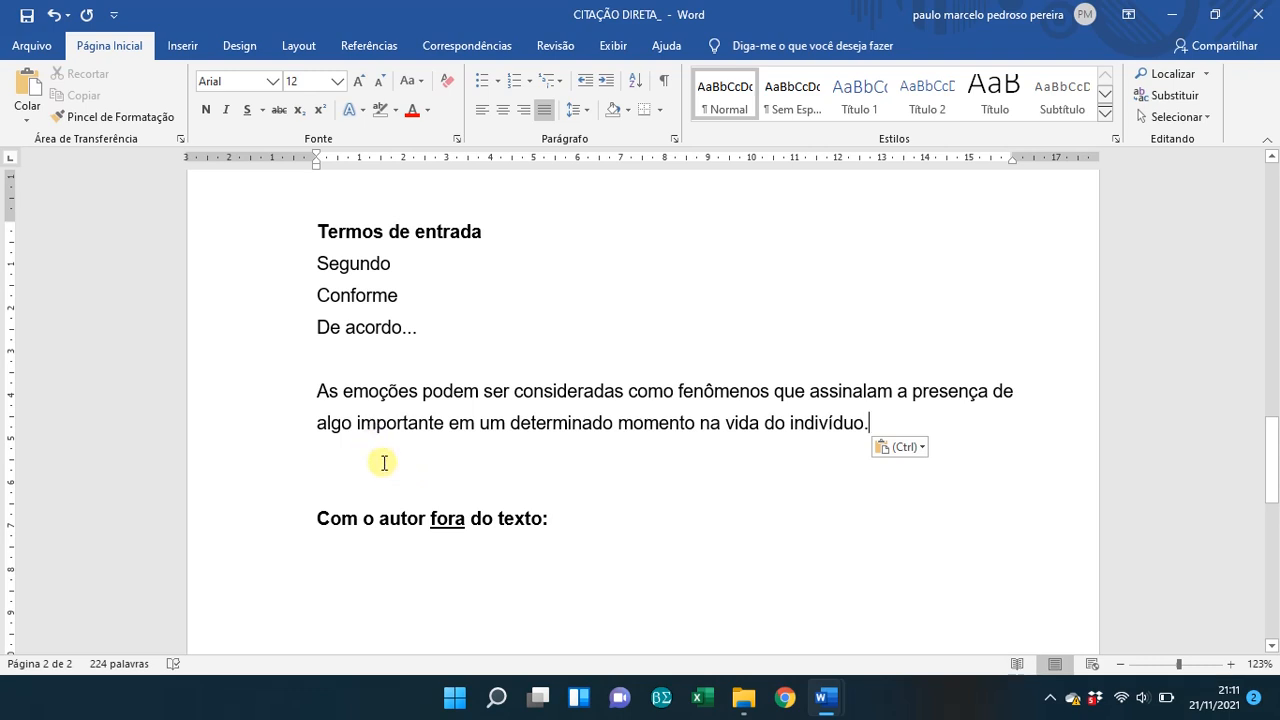
- Copy the author citation with '(2011, p.52)' from the 'Com o autor dentro do texto:' line and paste it before 'As emoções podem ser consideradas'
scroll(384, 462, "up", 1)
scroll(390, 467, "up", 6)
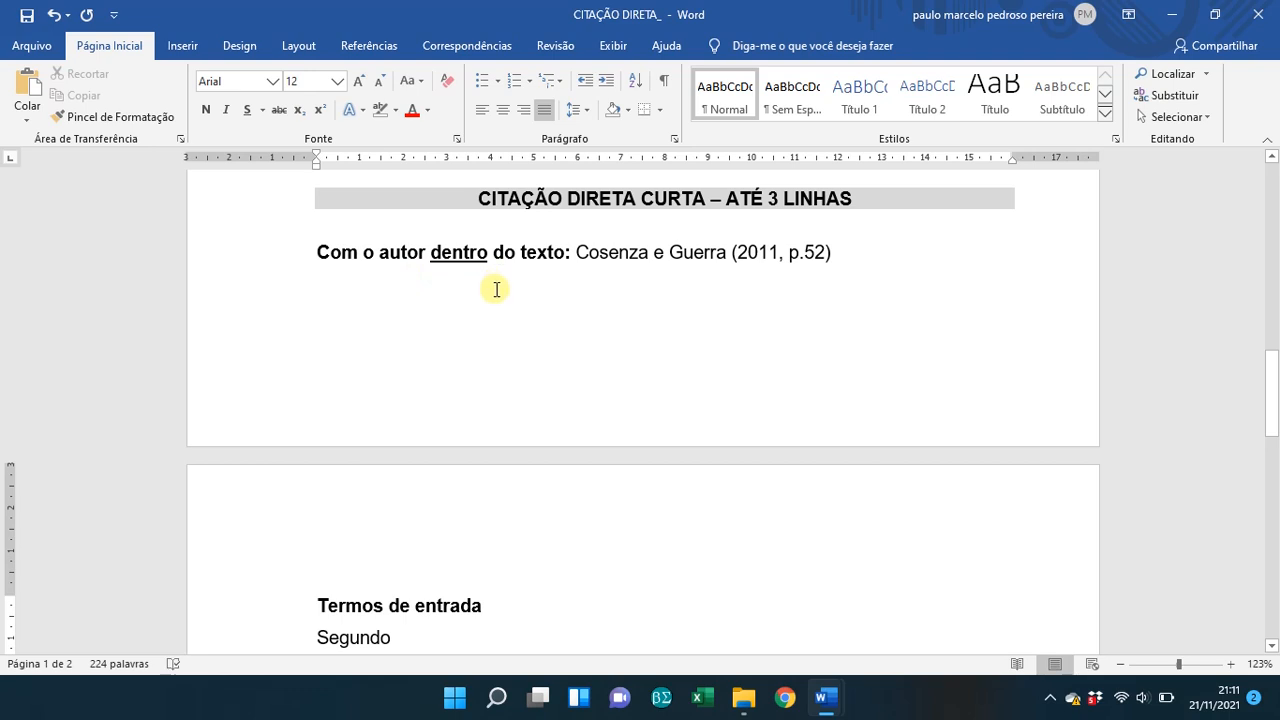
scroll(510, 285, "down", 1)
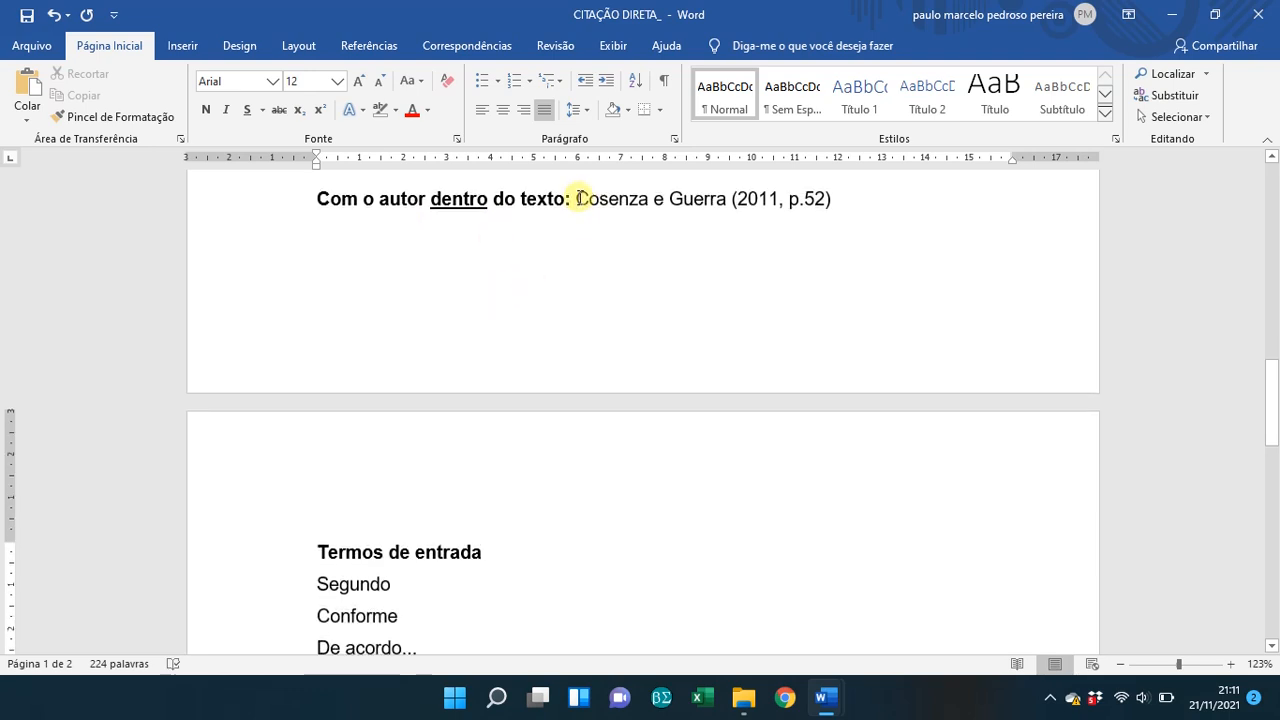
left_click_drag(578, 198, 831, 208)
key("ctrl+c")
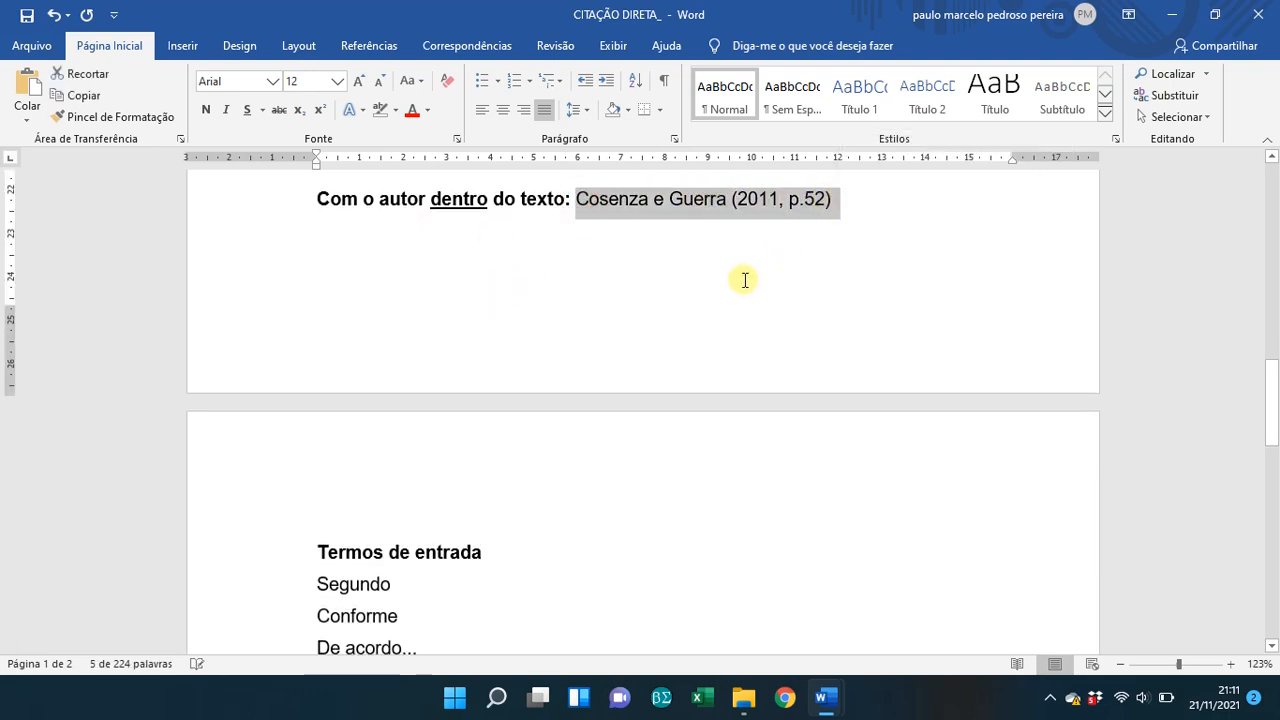
scroll(730, 285, "down", 4)
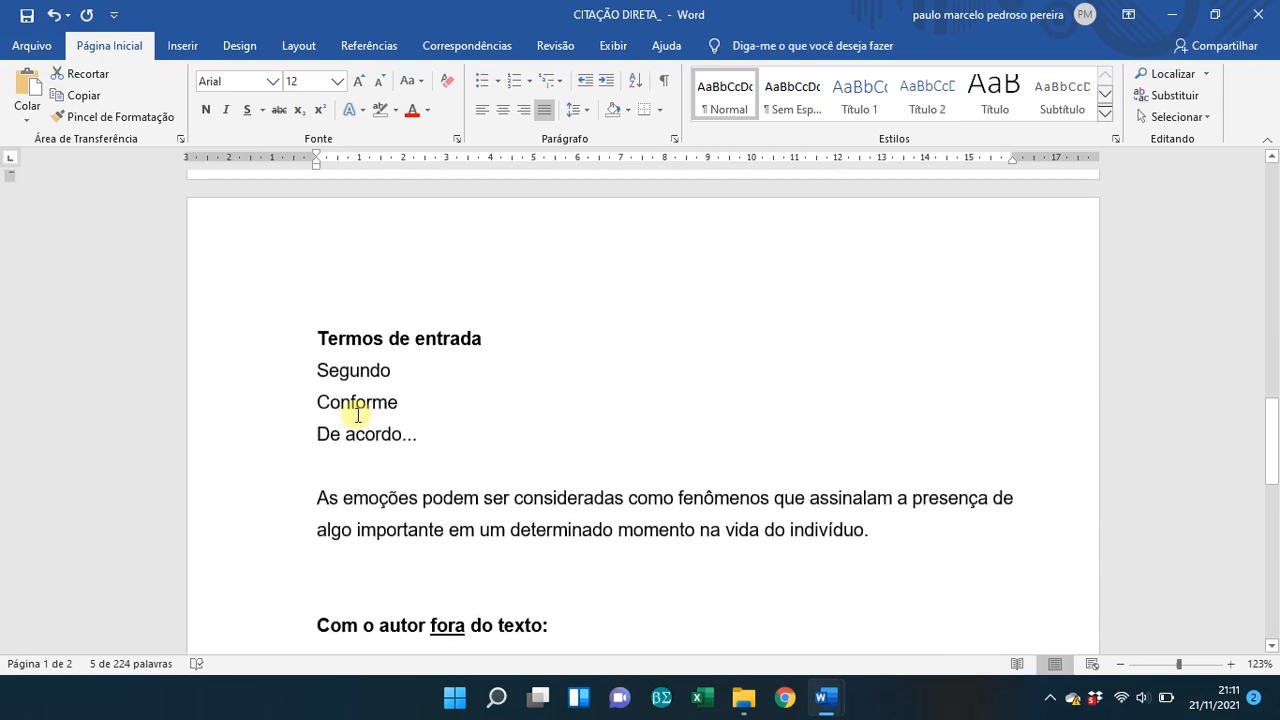
left_click(312, 496)
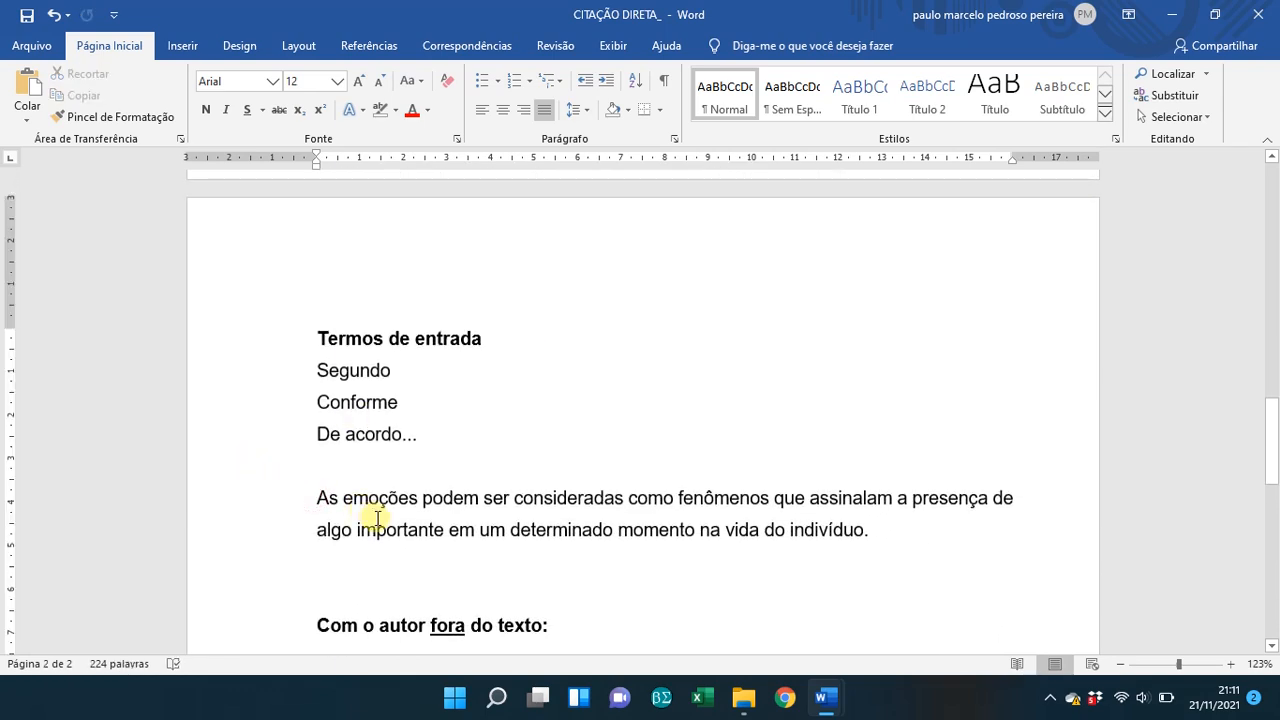
key("ctrl+v")
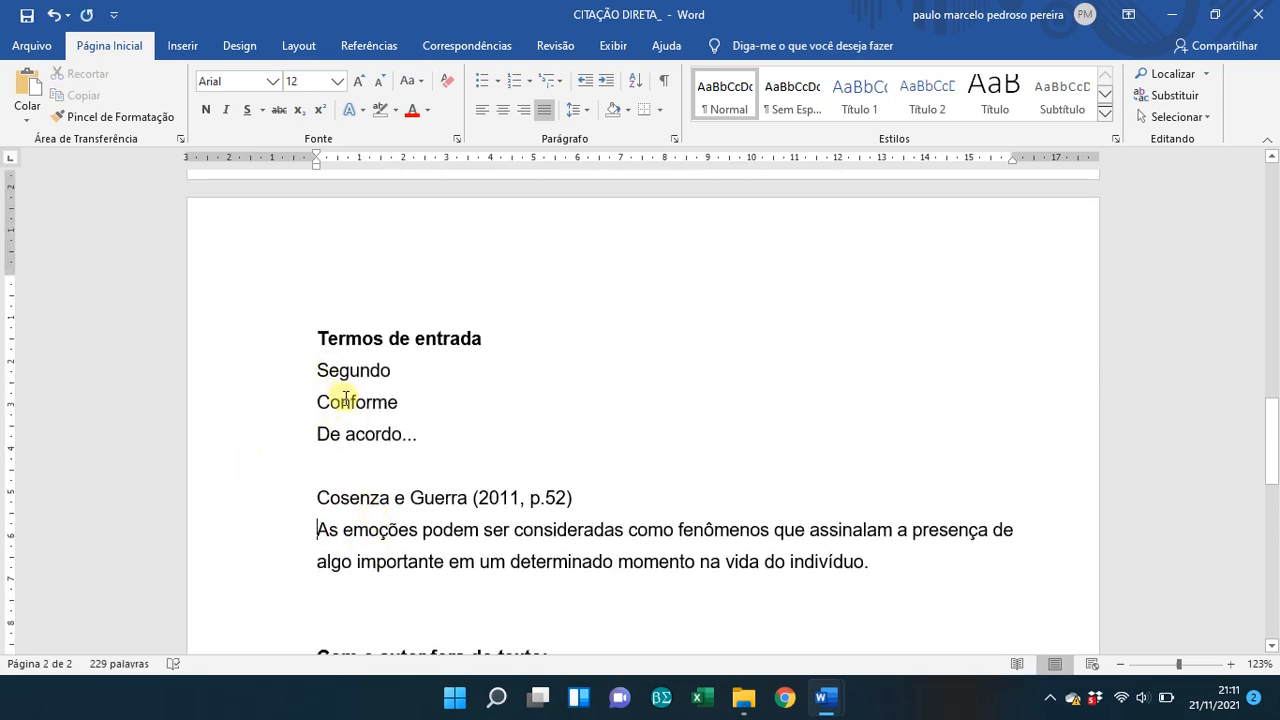
- Join the pasted author citation and the quoted sentence into one paragraph by removing the line break between them
scroll(345, 400, "down", 2)
left_click(568, 391)
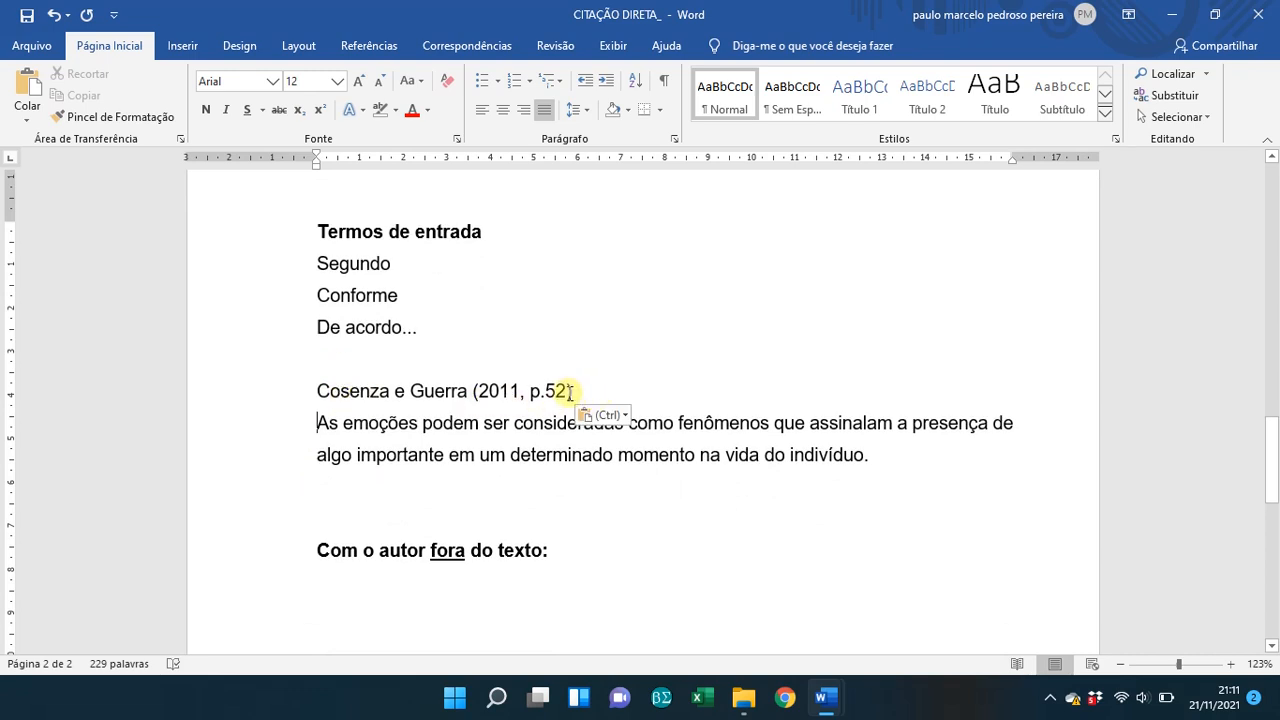
left_click(583, 398)
key("Delete")
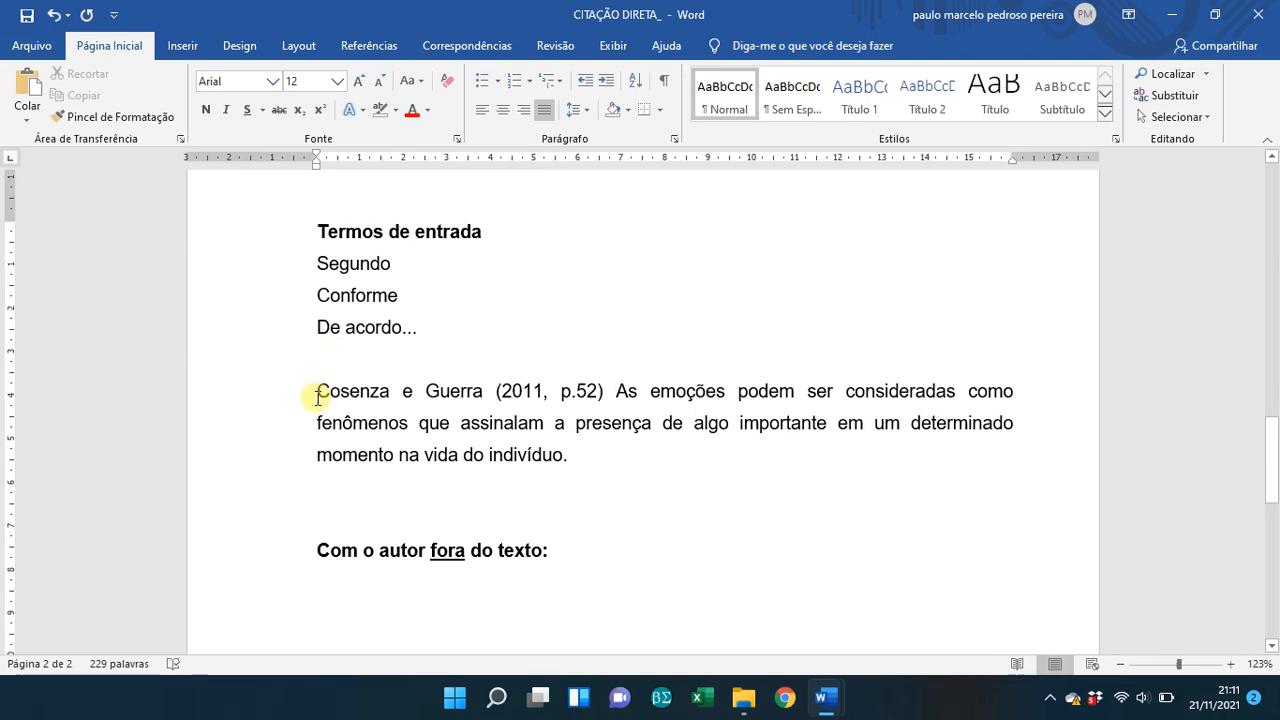
- Highlight the entry term 'Segundo' under Termos de entrada in green
left_click_drag(314, 263, 398, 265)
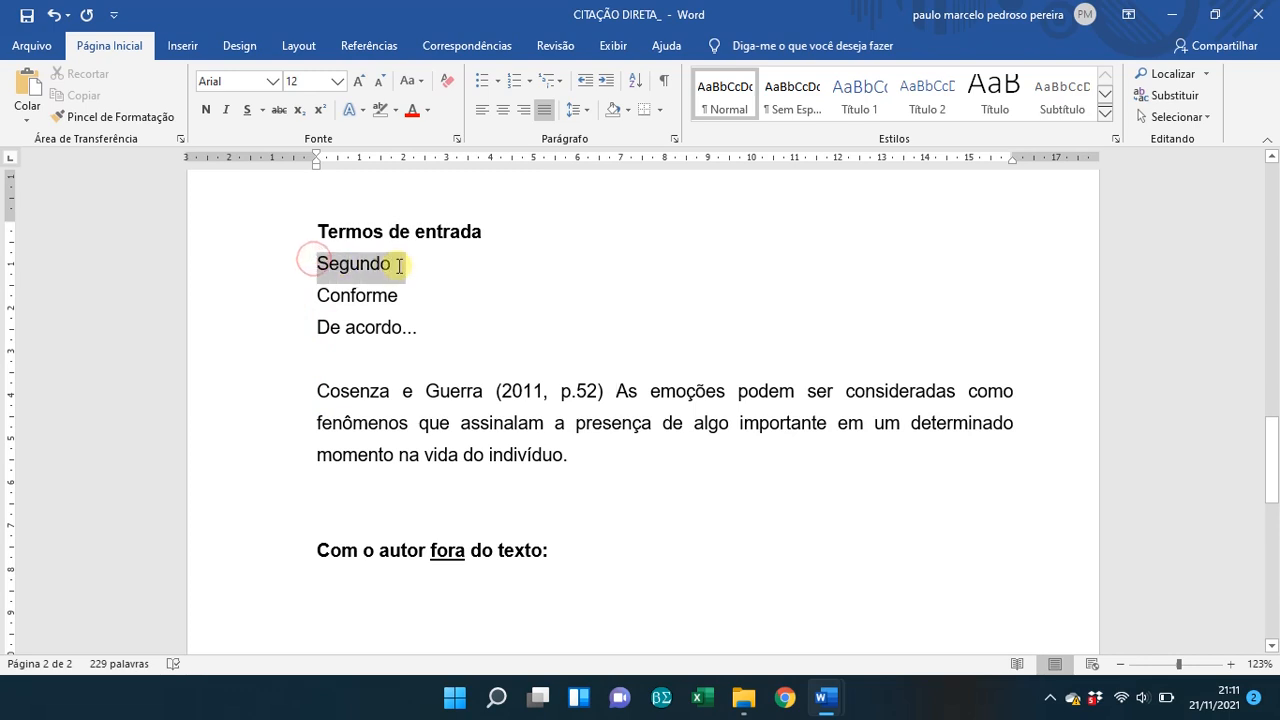
left_click(397, 110)
left_click(413, 145)
- Introduce the author citation with 'Segundo', add a comma after '(2011, p.52)' and change 'As' to lowercase 'as'
left_click(321, 393)
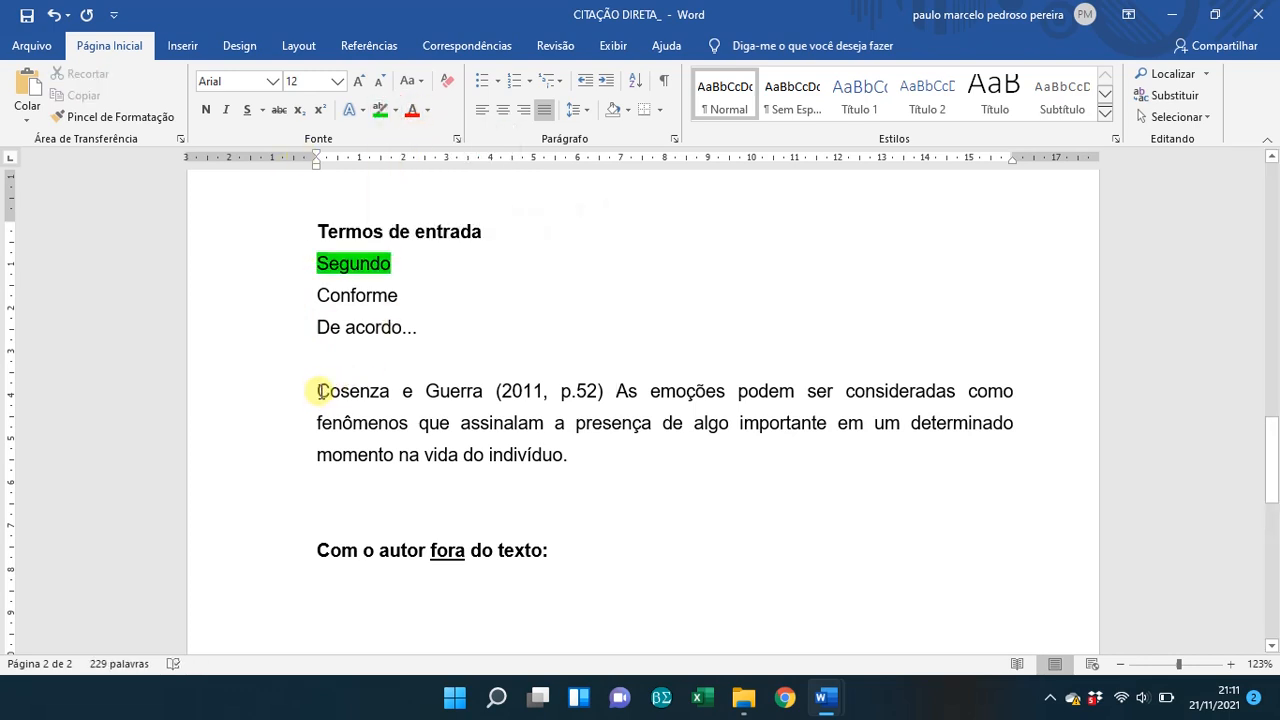
type("Segundo")
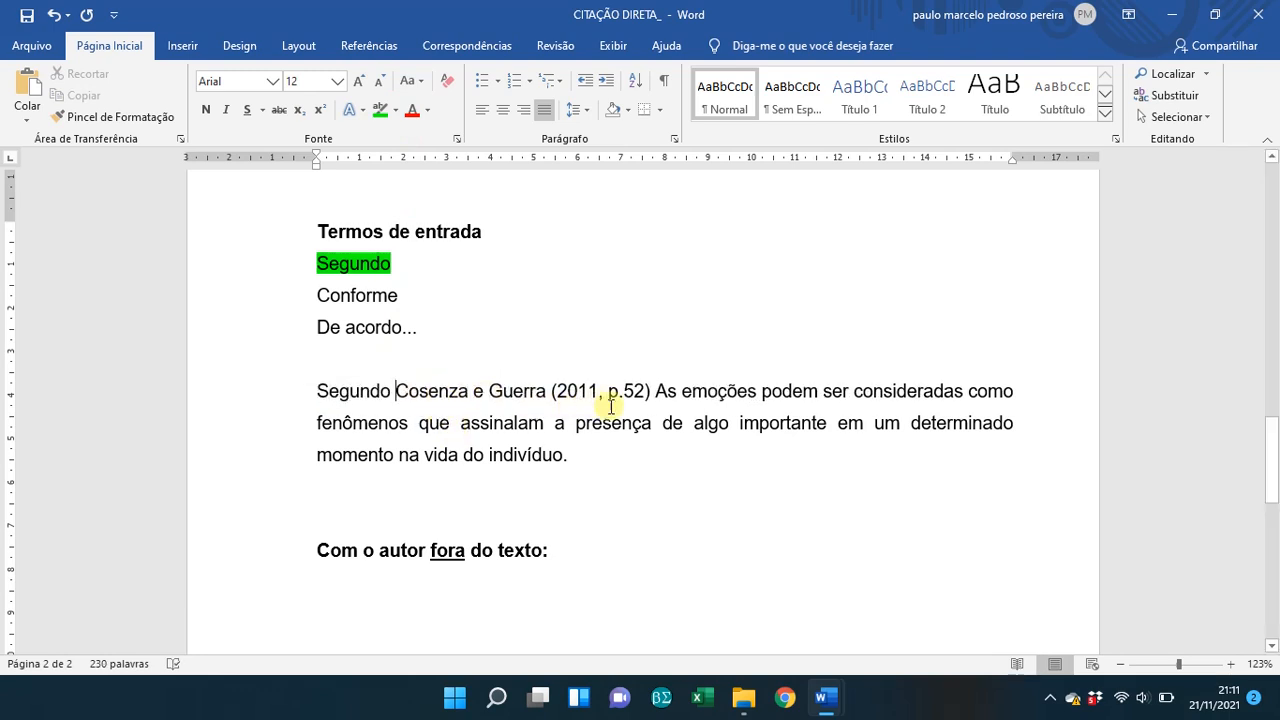
left_click(655, 394)
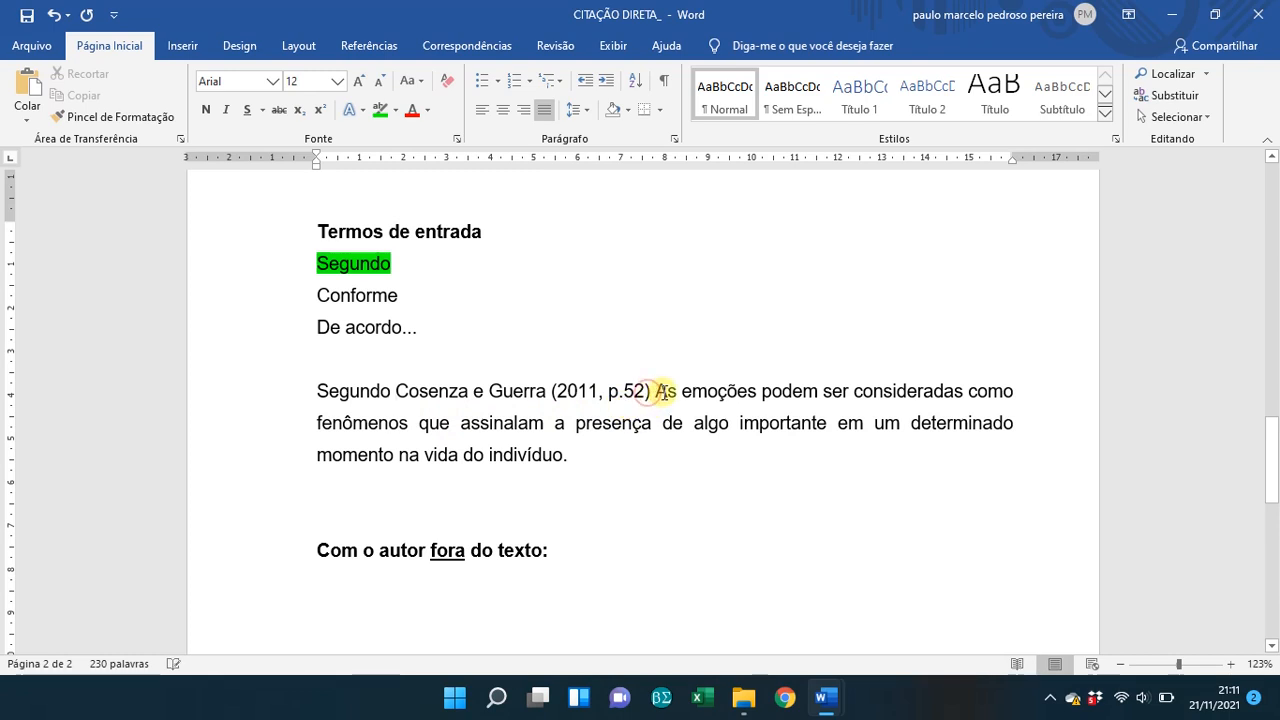
type(",")
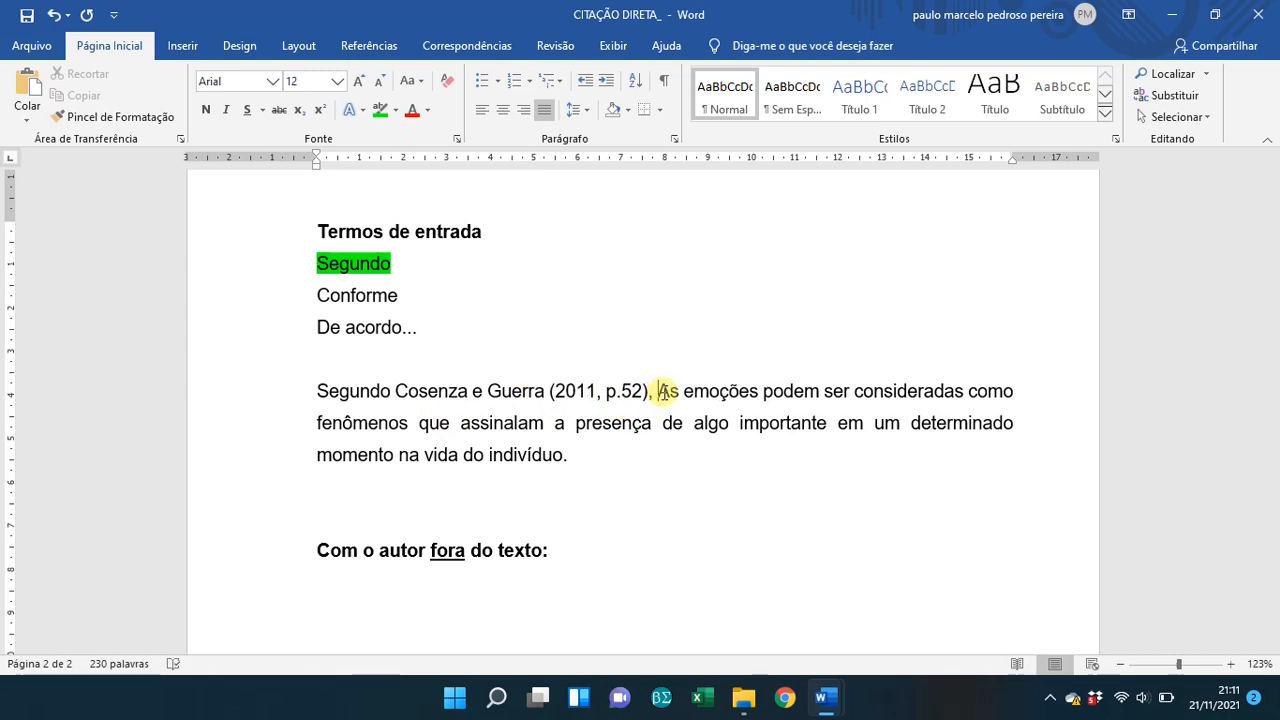
double_click(663, 391)
type("as")
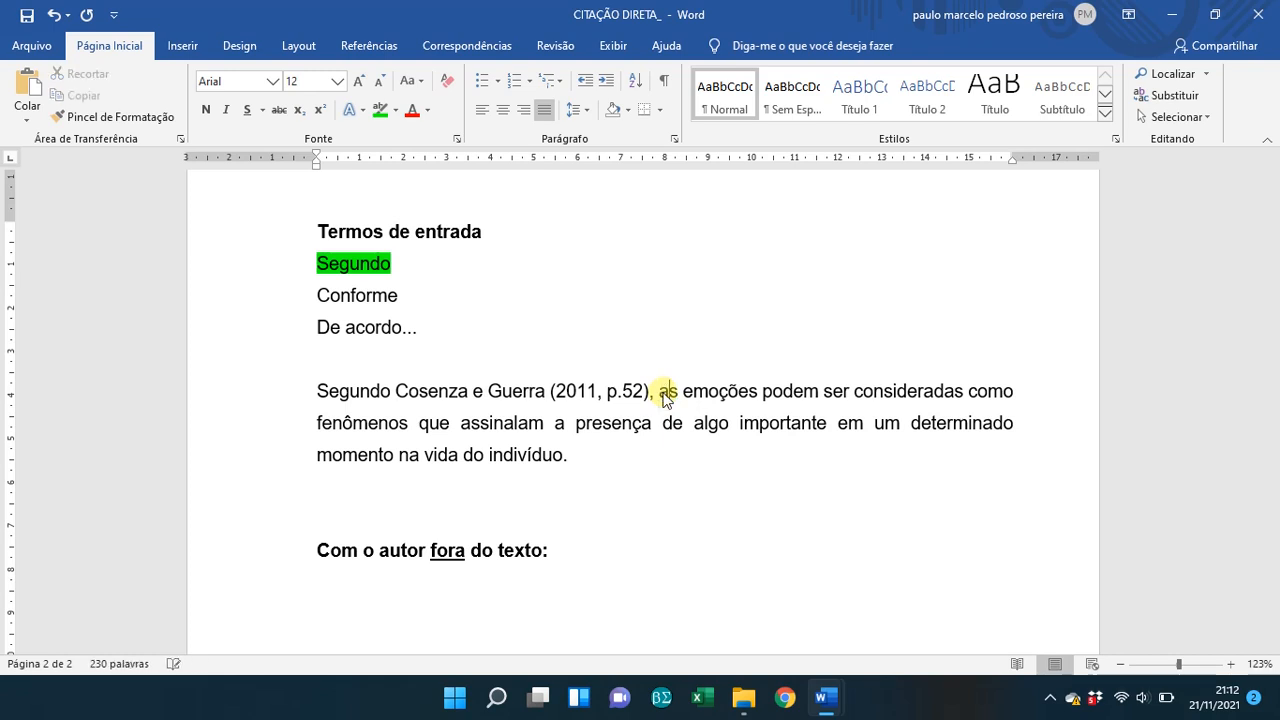
- Enclose the sentence from 'as emoções' to 'indivíduo' in double quotation marks, keeping the final period outside
left_click(660, 391)
type("\"")
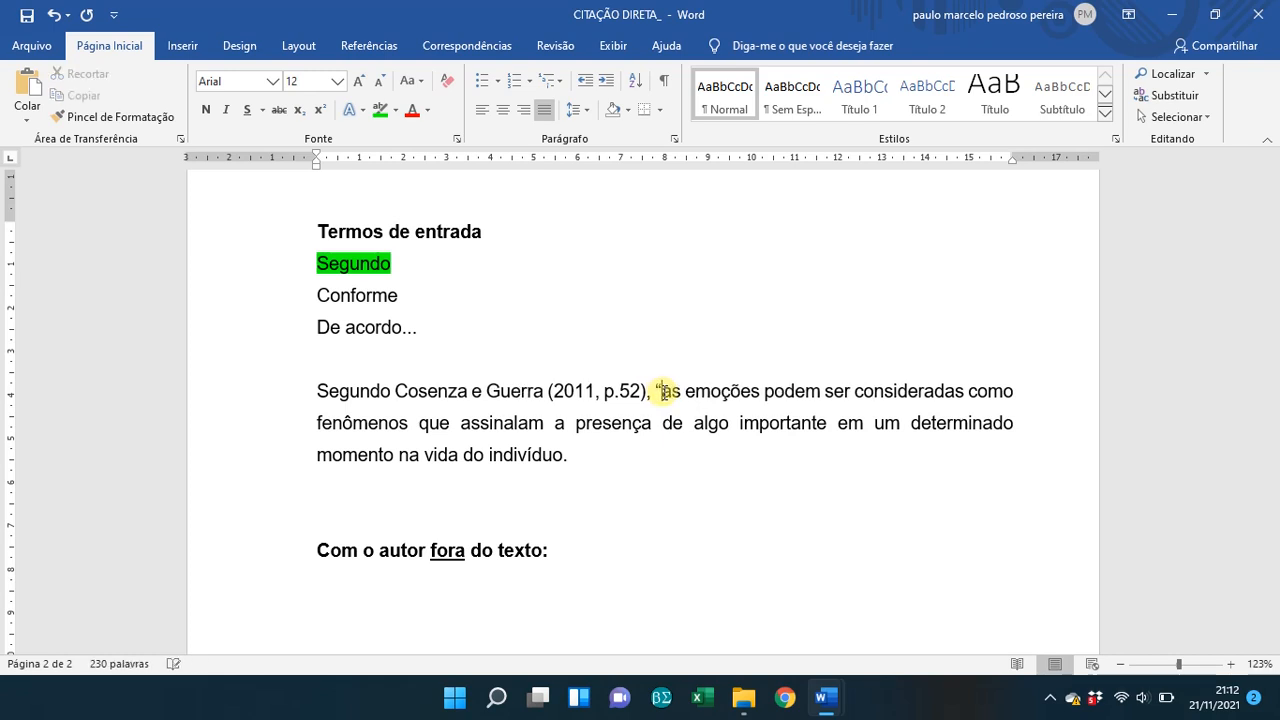
left_click(567, 456)
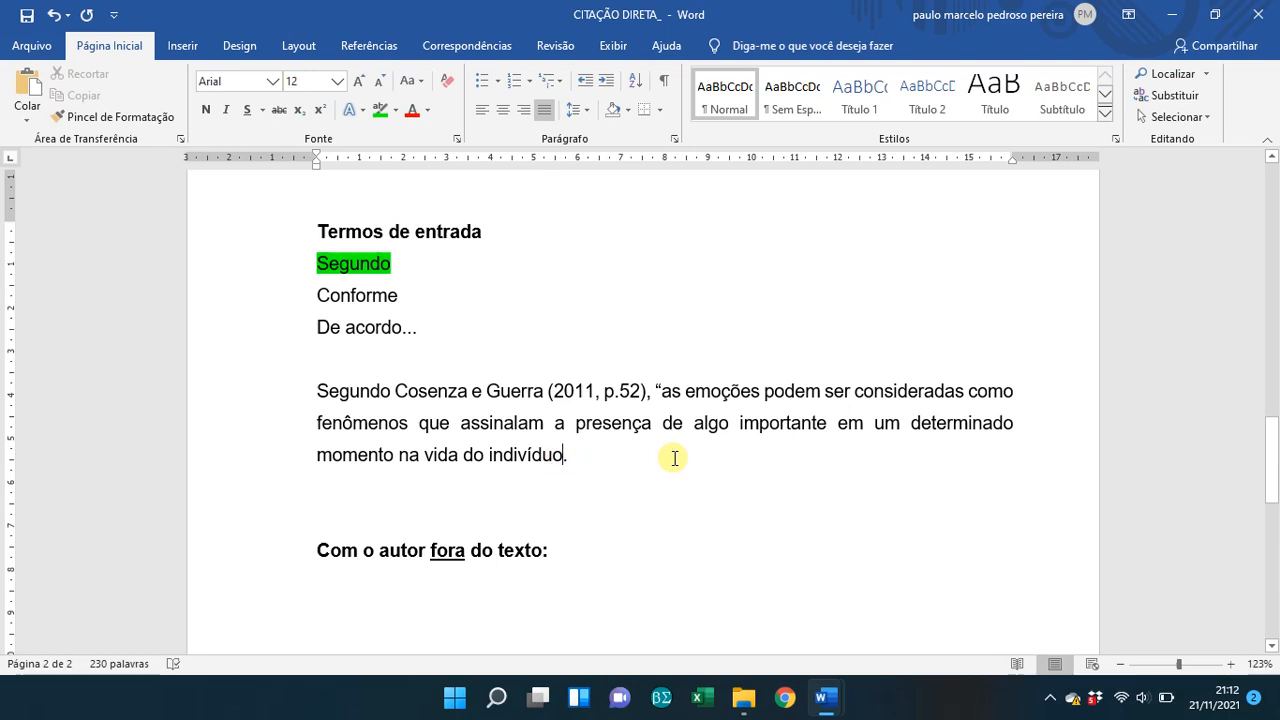
type("\"")
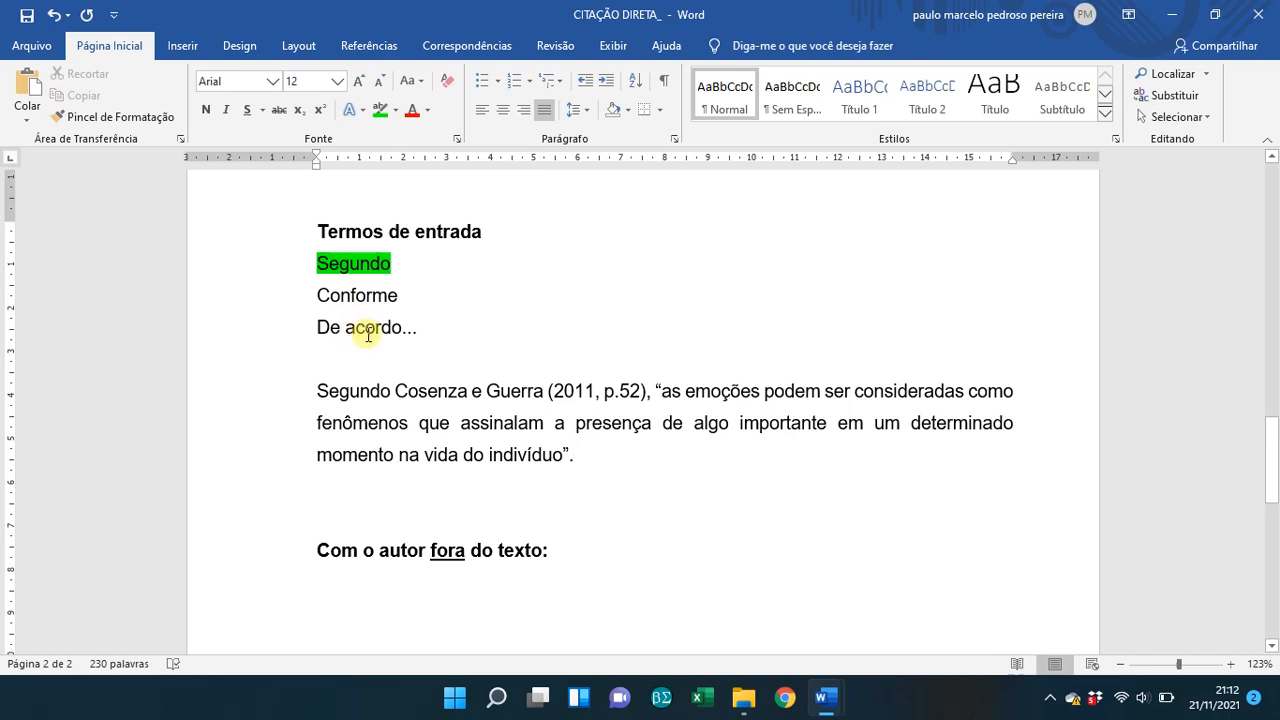
- Add space below the 'Segundo' citation and paste a copy of its quoted sentence there as a separate paragraph
scroll(366, 343, "down", 1)
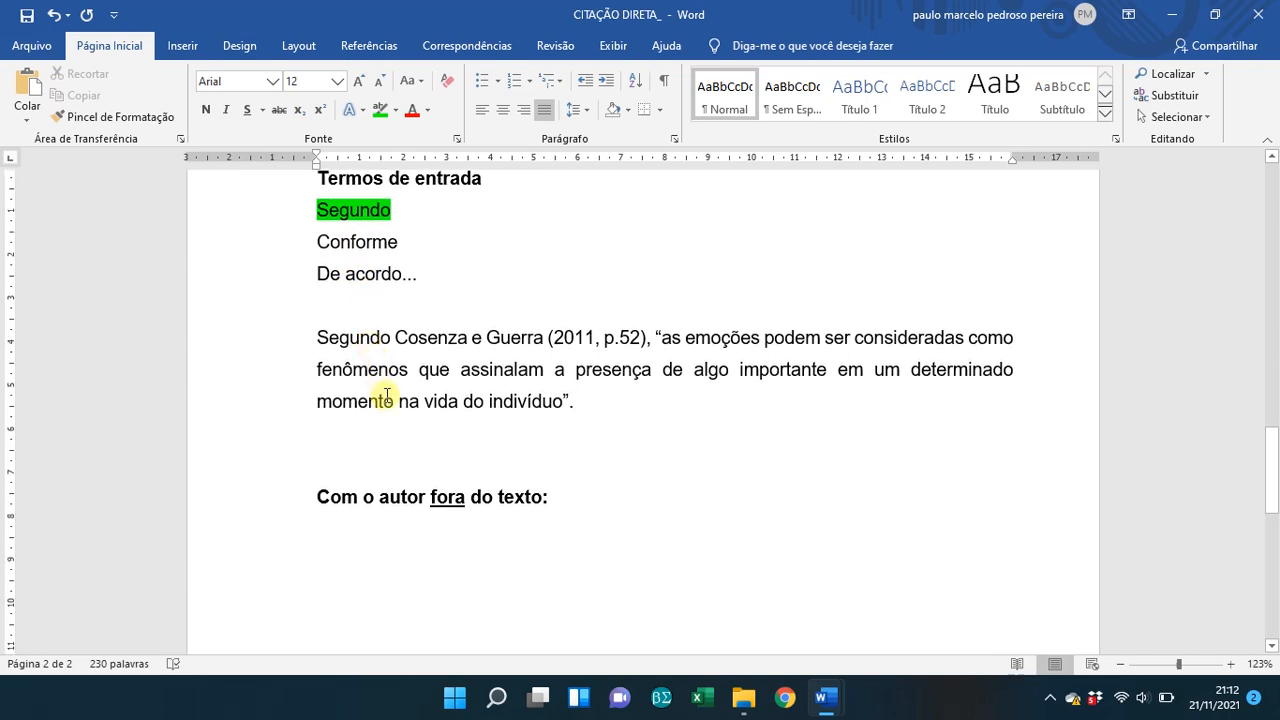
scroll(386, 400, "down", 2)
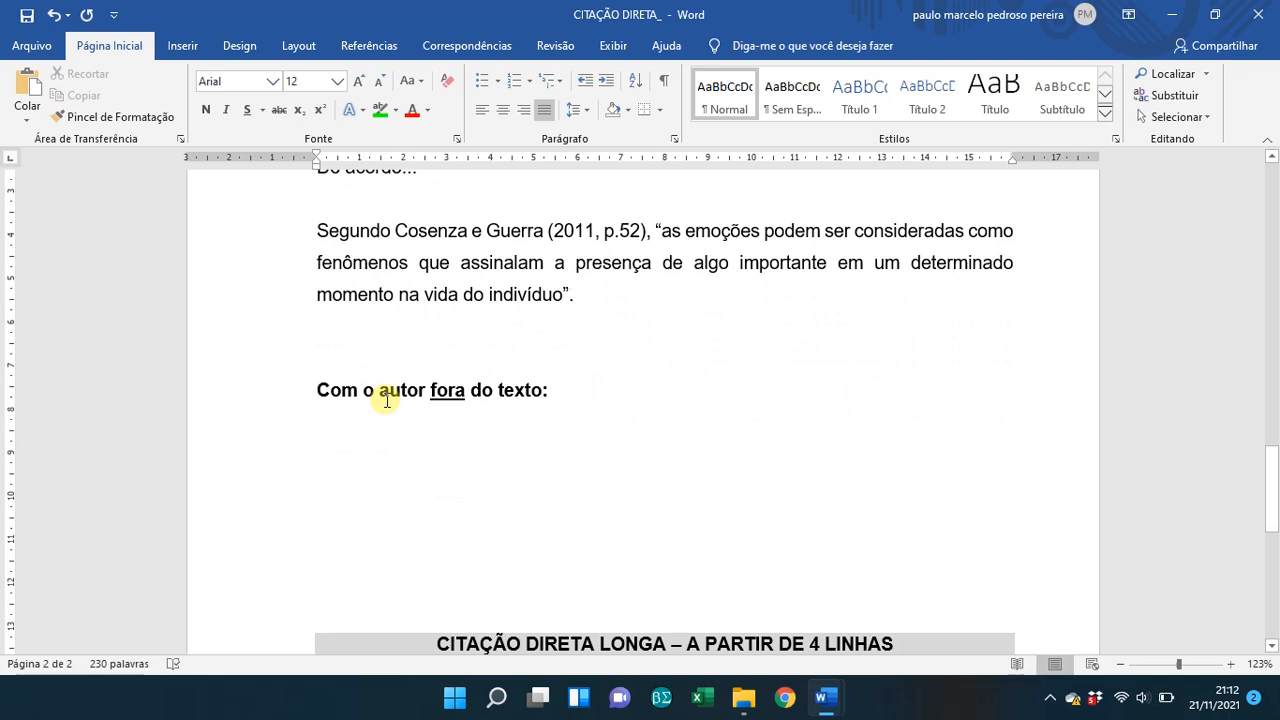
scroll(386, 400, "up", 3)
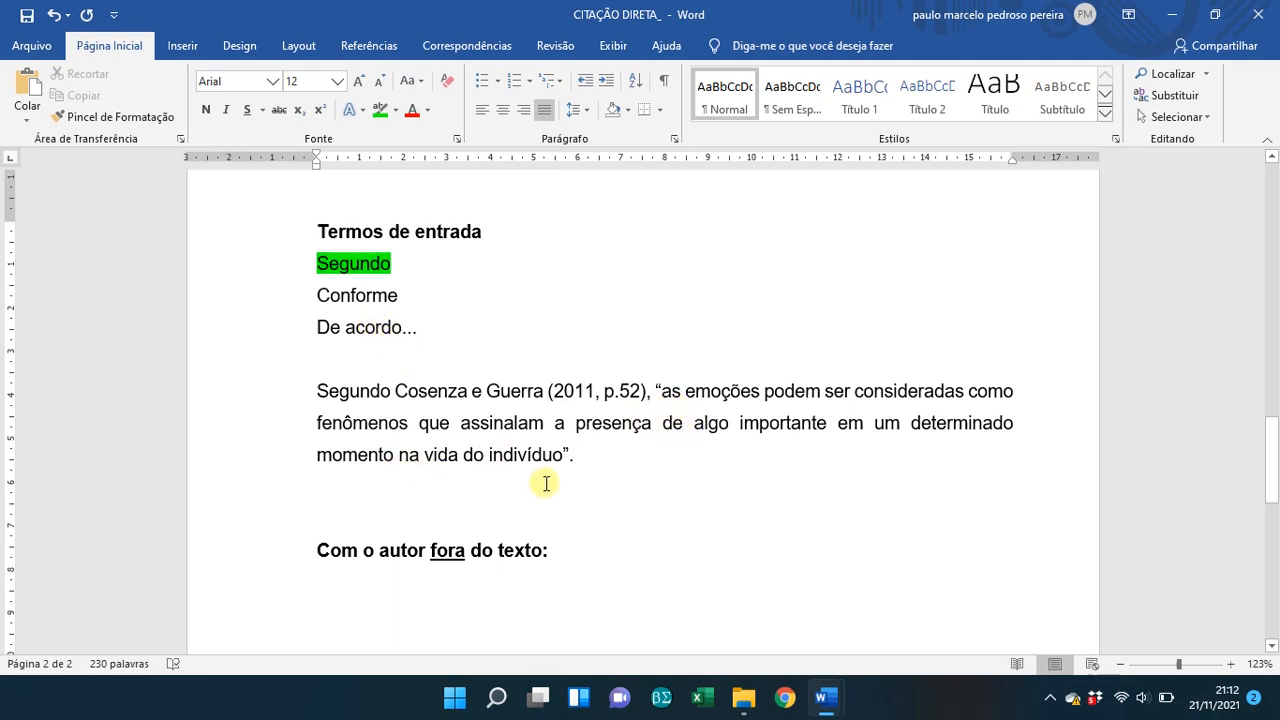
key("Return")
key("Return")
scroll(489, 497, "down", 1)
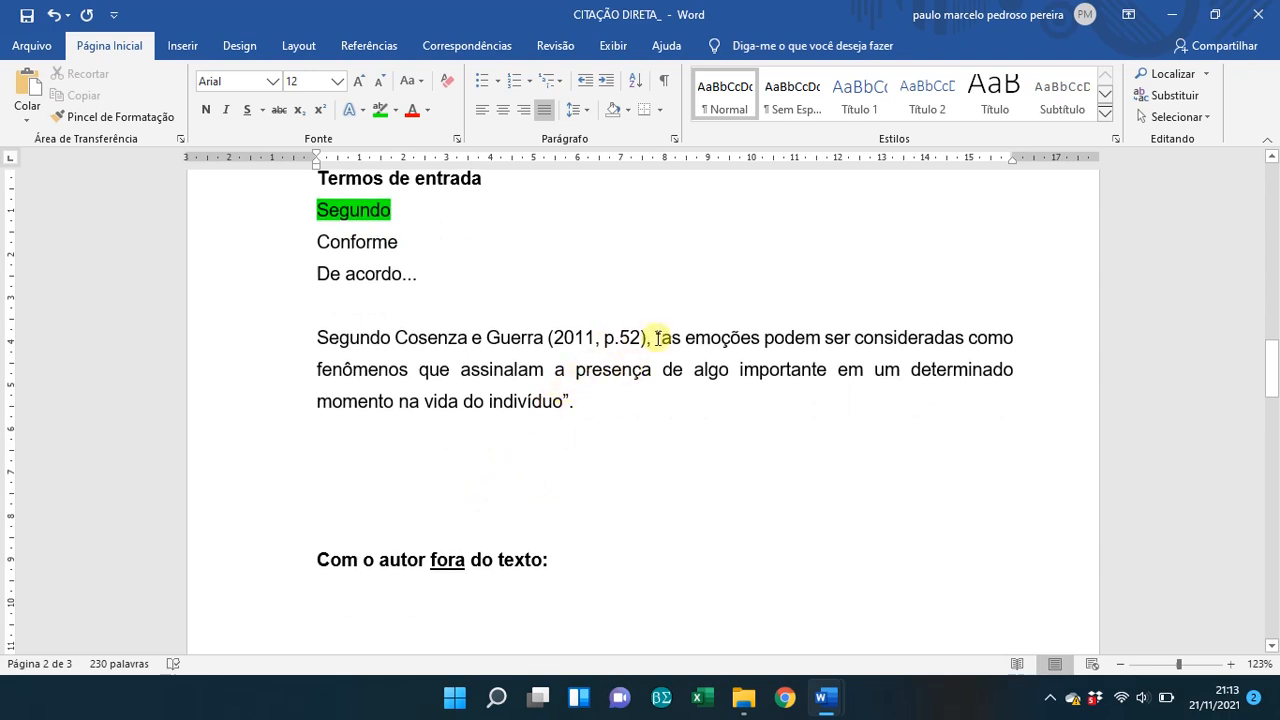
left_click_drag(654, 338, 686, 400)
key("ctrl+c")
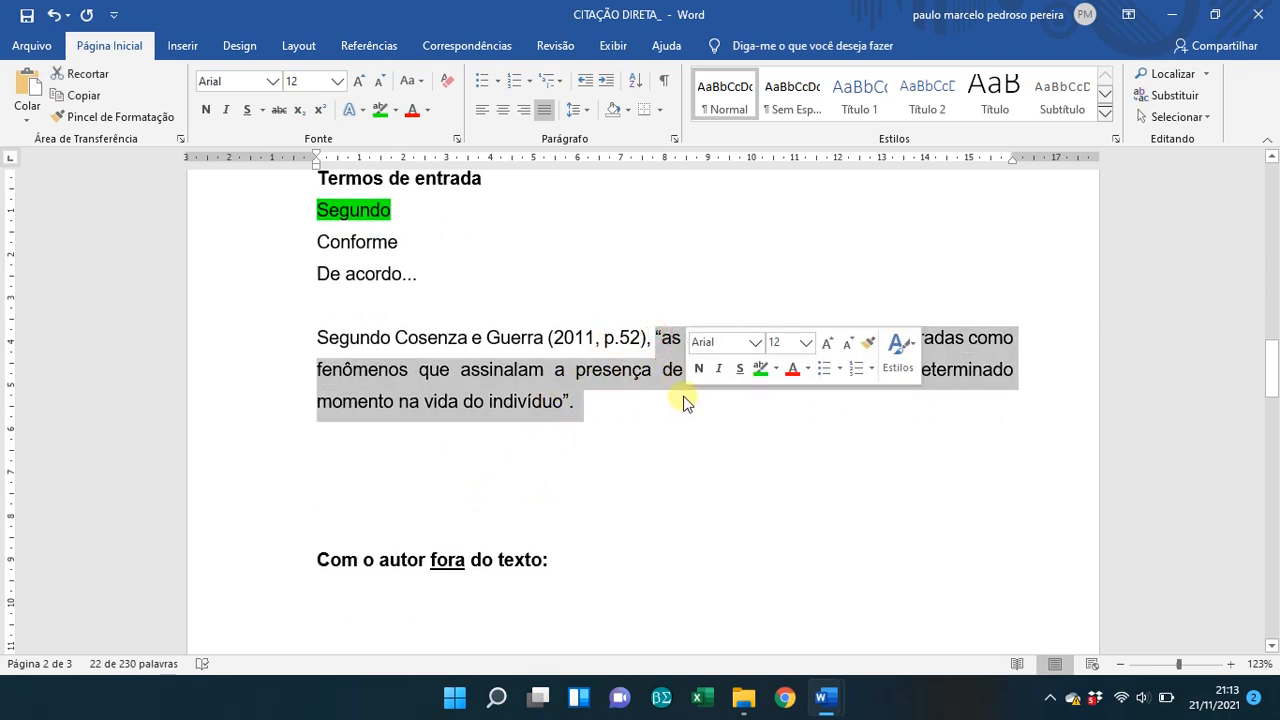
left_click(318, 463)
key("ctrl+v")
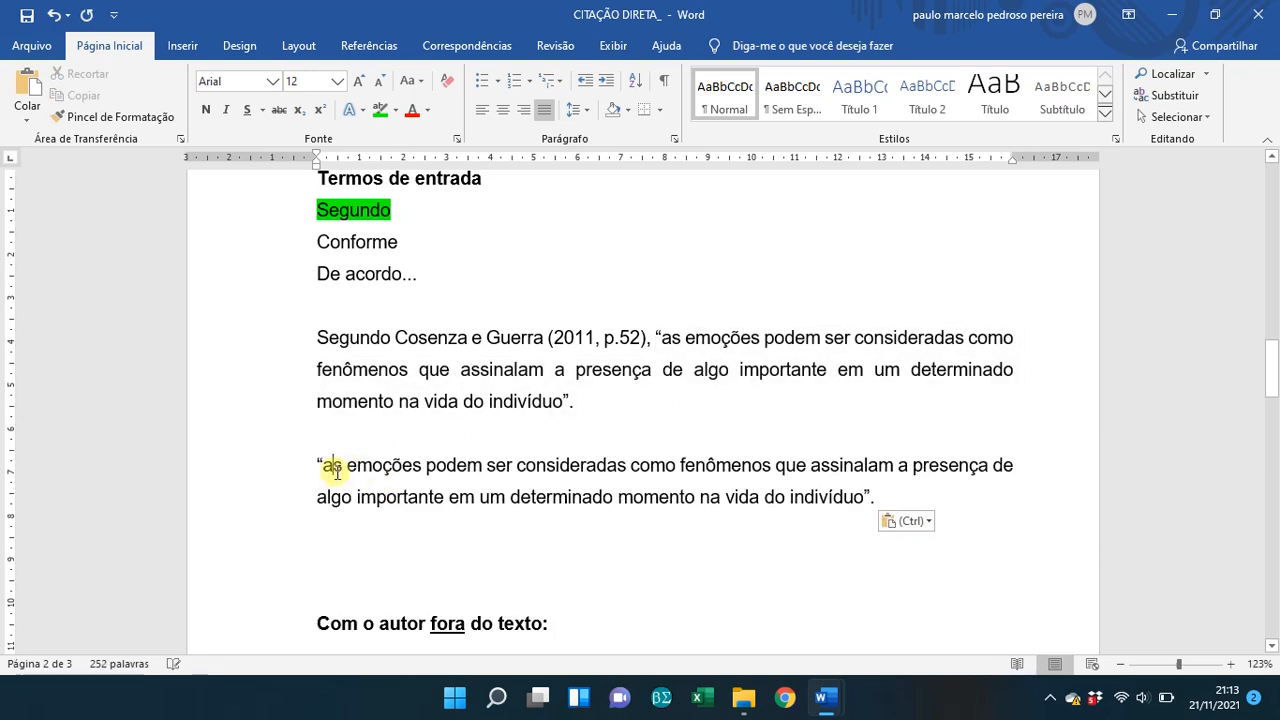
- In the copied quotation, capitalize the opening word as 'As' and replace the final period with ', conforme'
double_click(333, 465)
type("As")
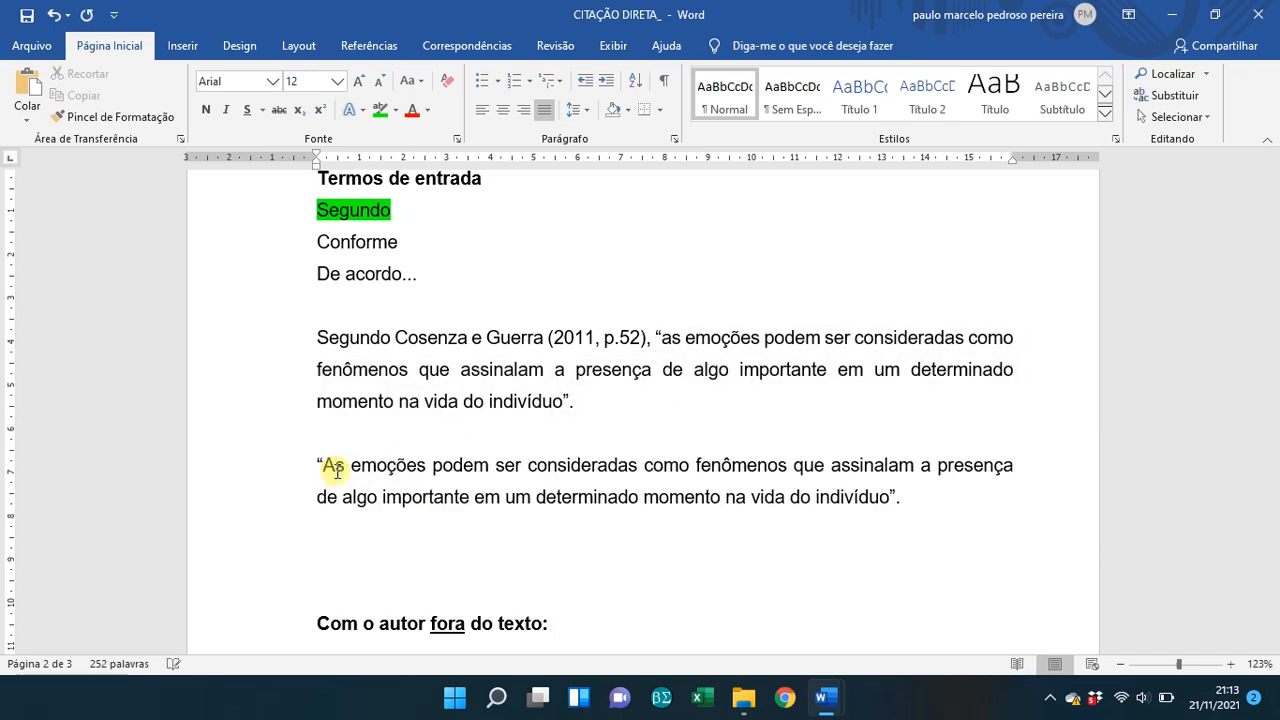
left_click(904, 498)
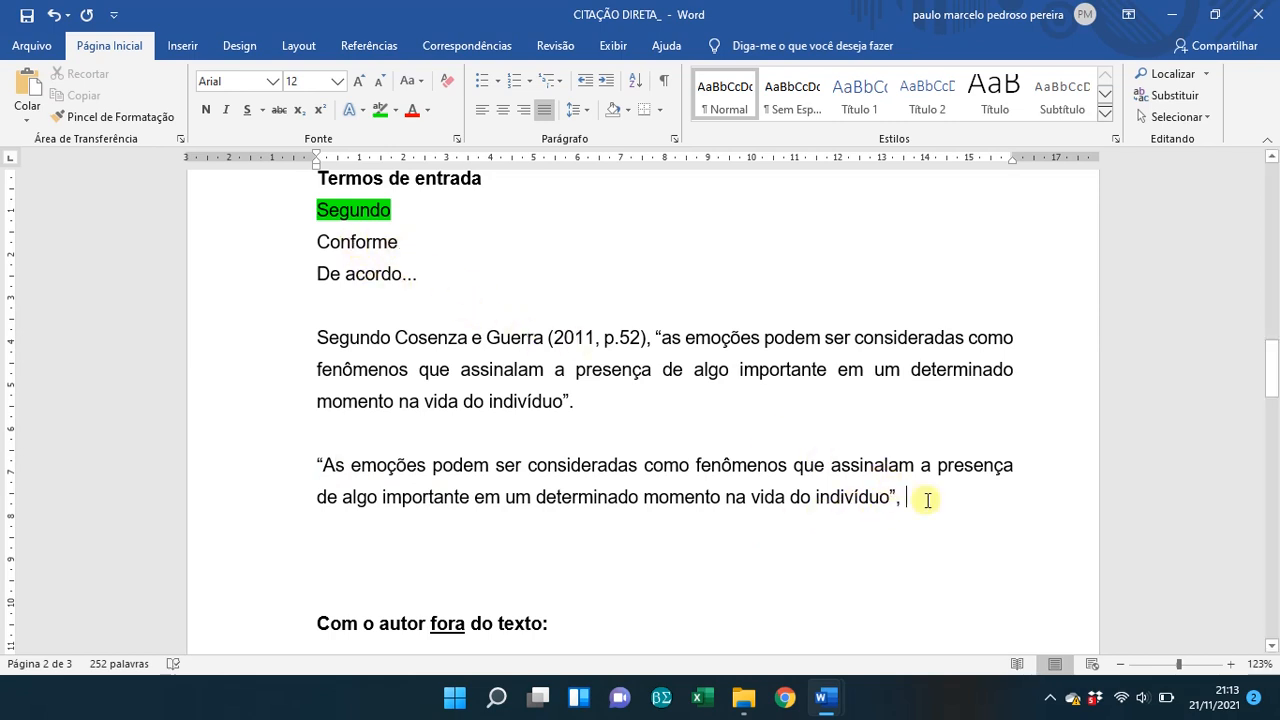
type("con")
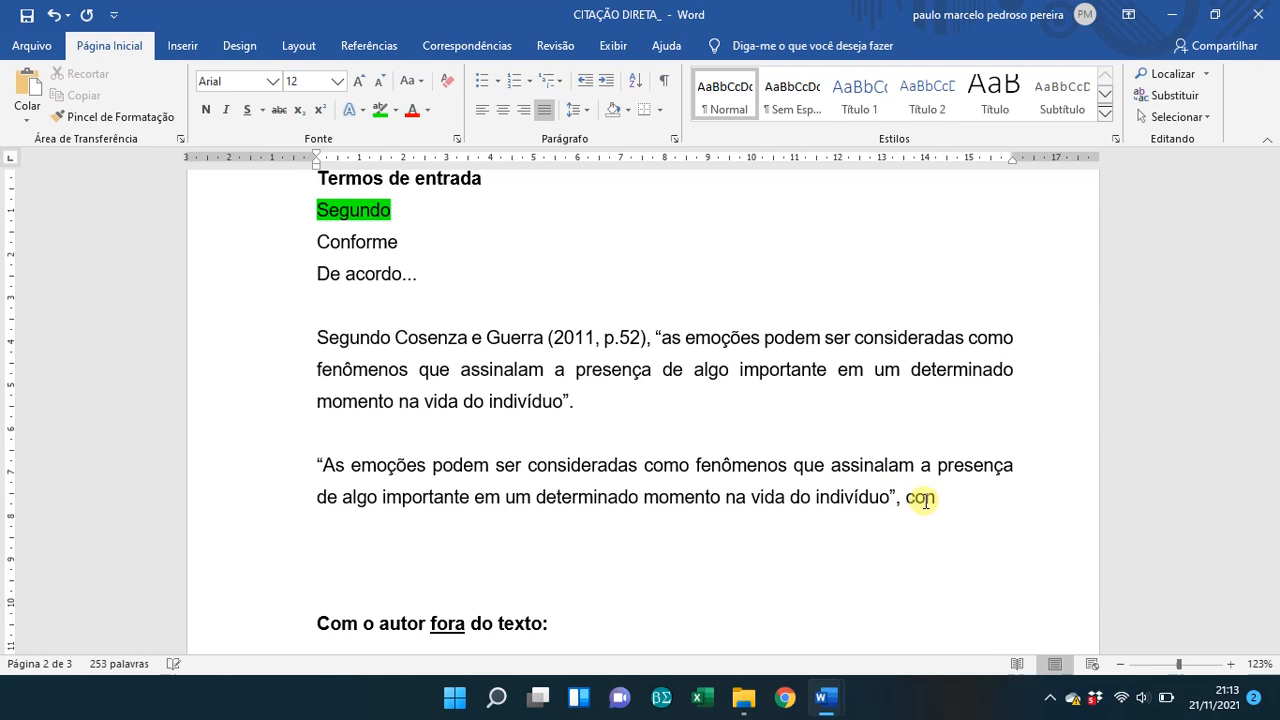
type("forme")
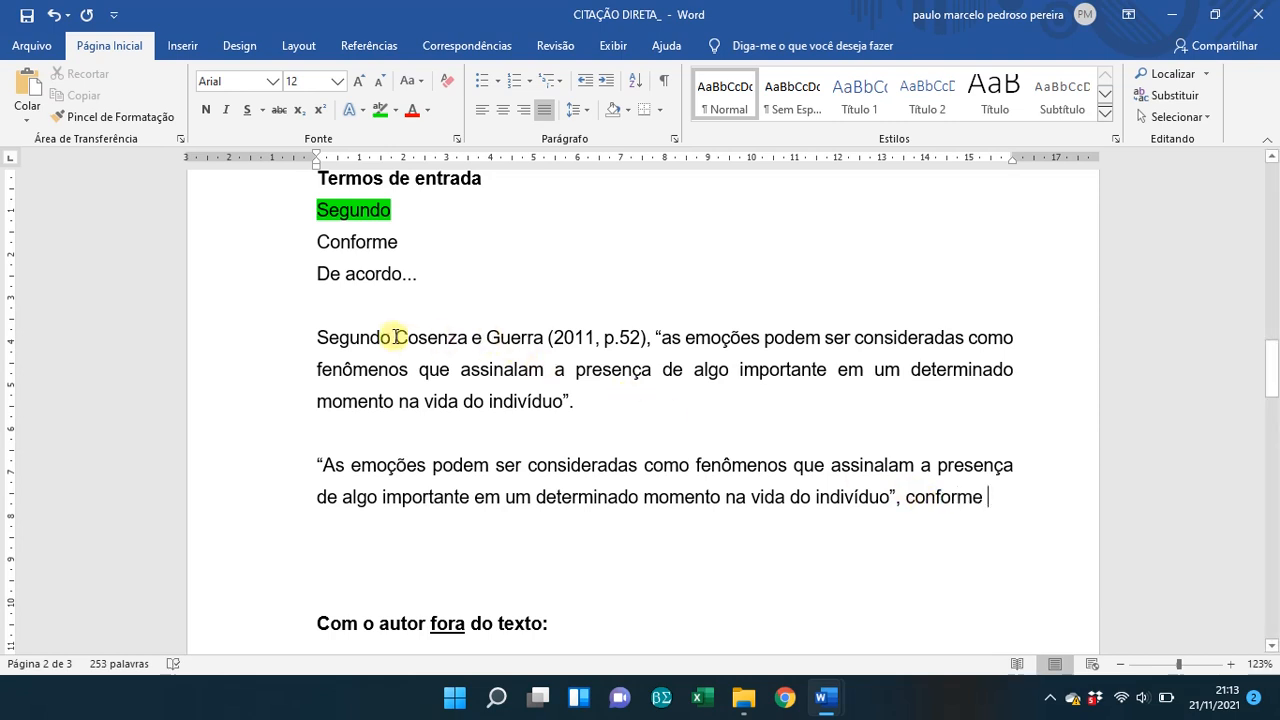
- Copy the author citation with '(2011, p.52)' from the paragraph above, paste it after 'conforme' and end with a period
left_click_drag(395, 337, 647, 337)
key("ctrl+c")
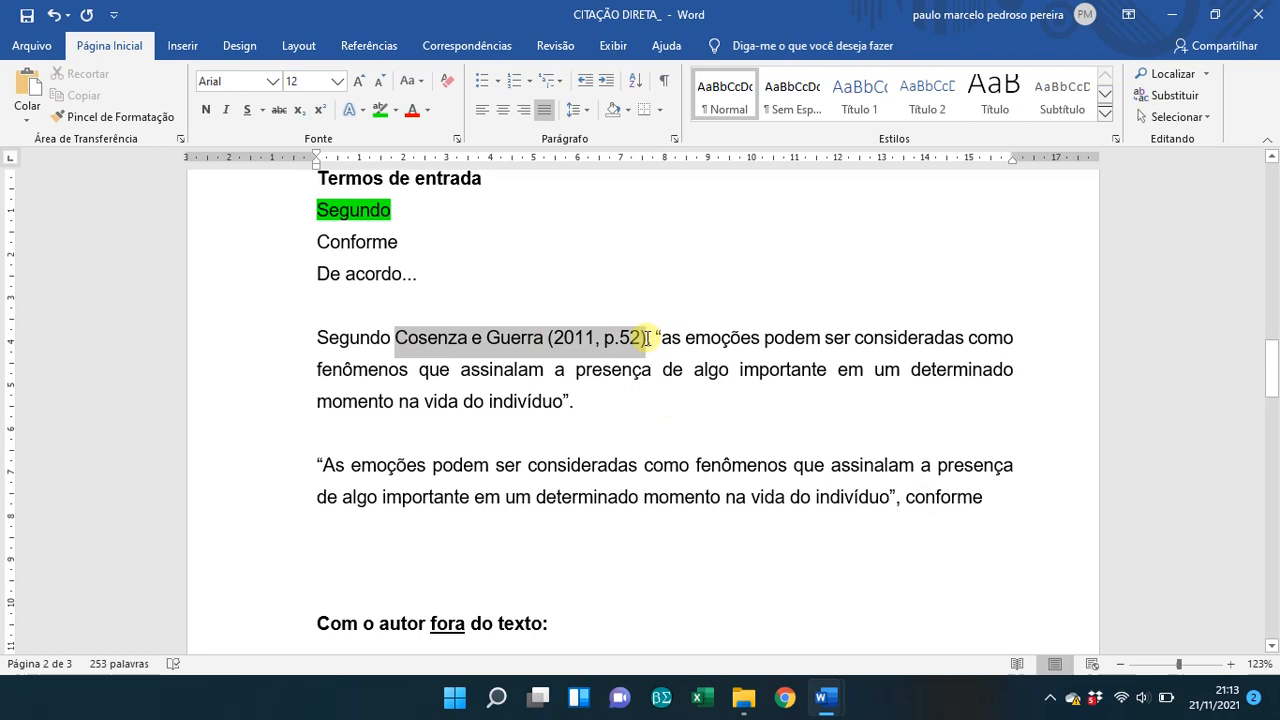
left_click(978, 500)
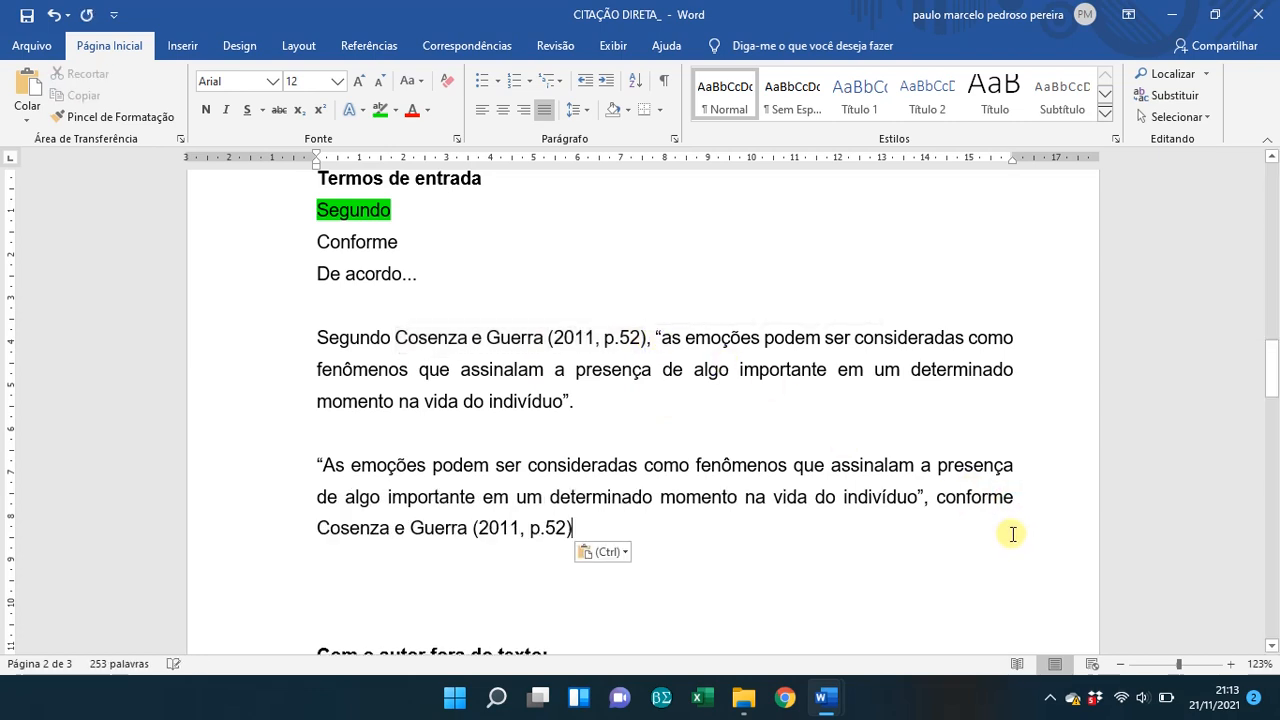
key("ctrl+v")
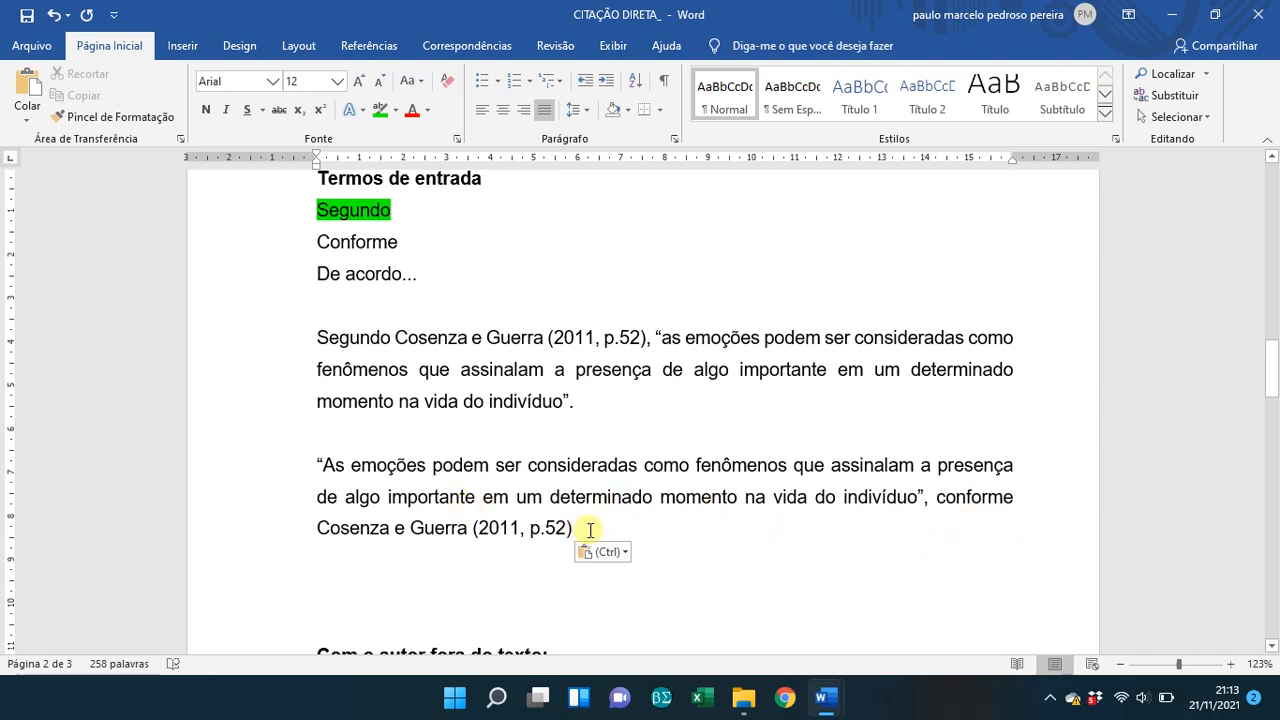
type(".")
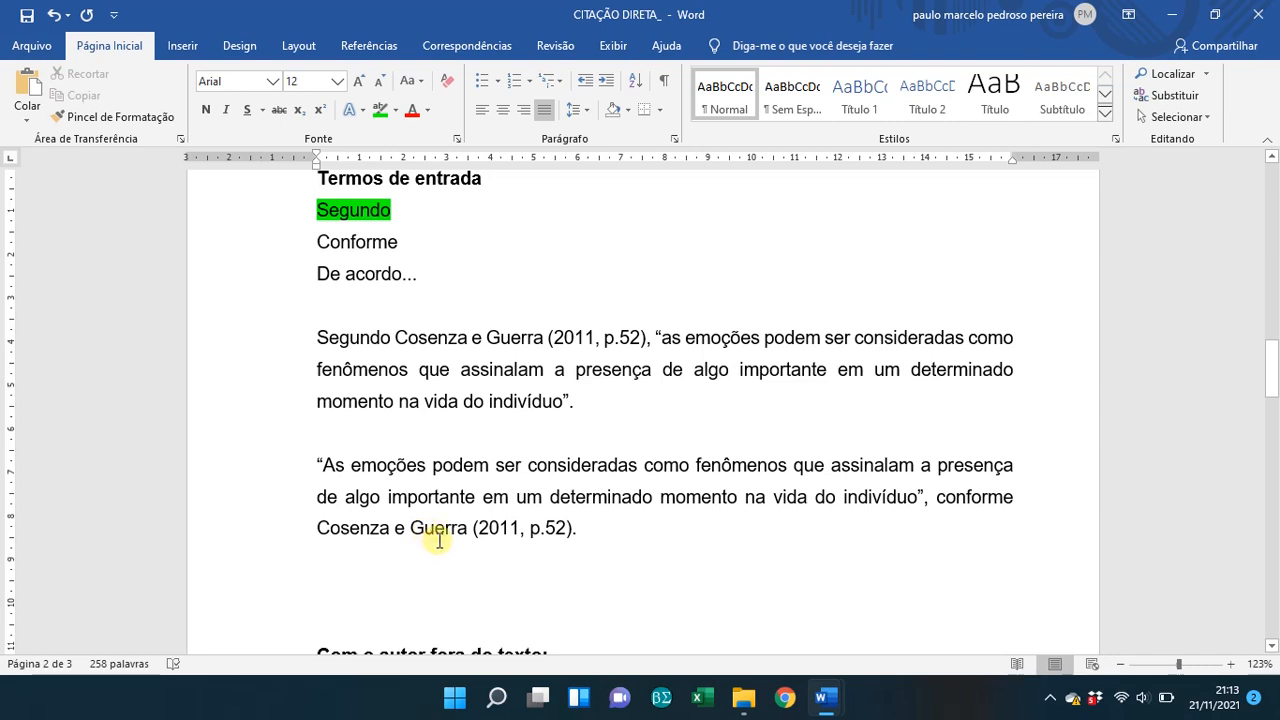
- Delete one blank line above 'Com o autor fora do texto:' and return to the example citations under Termos de entrada
scroll(439, 540, "down", 5)
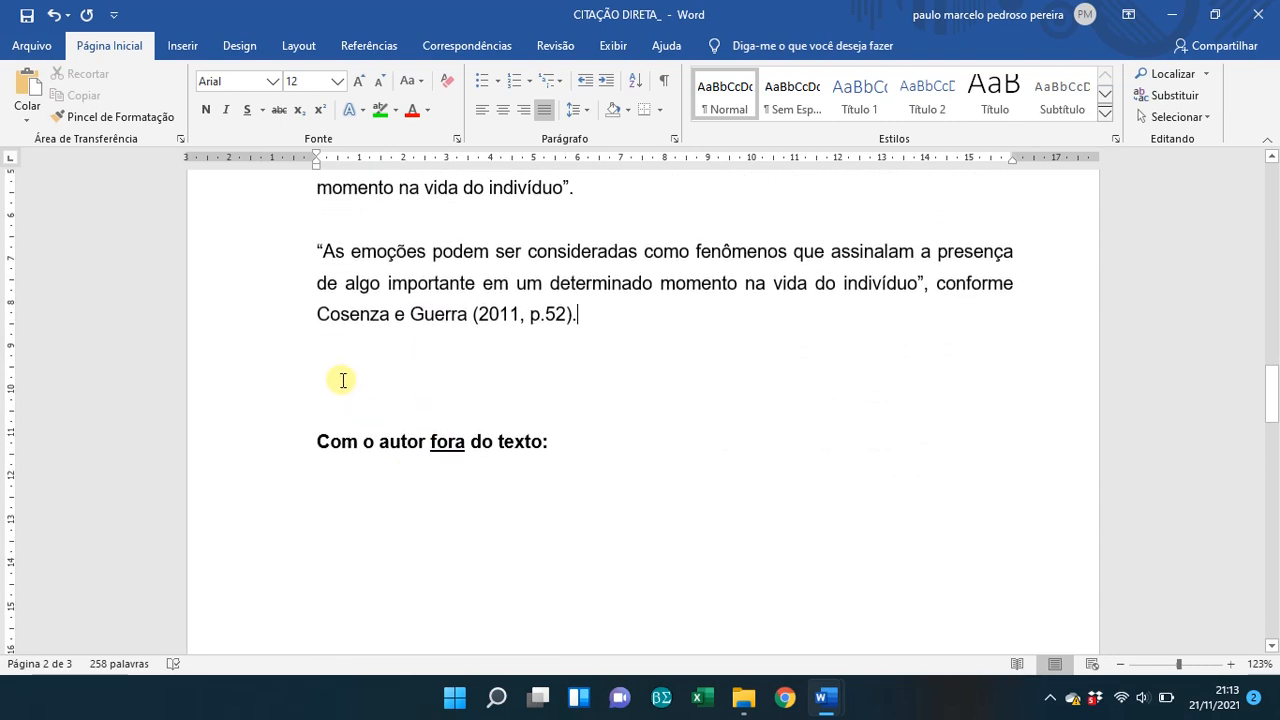
left_click(342, 380)
key("Delete")
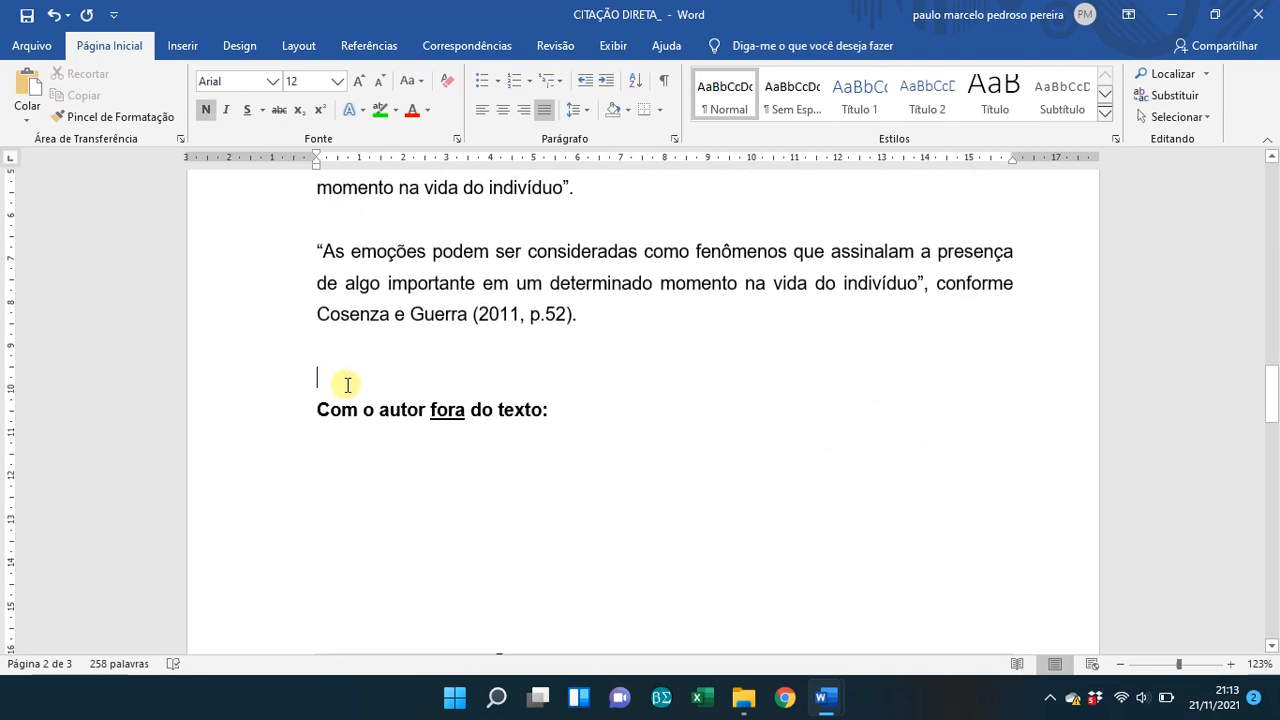
scroll(347, 385, "up", 1)
scroll(351, 400, "up", 2)
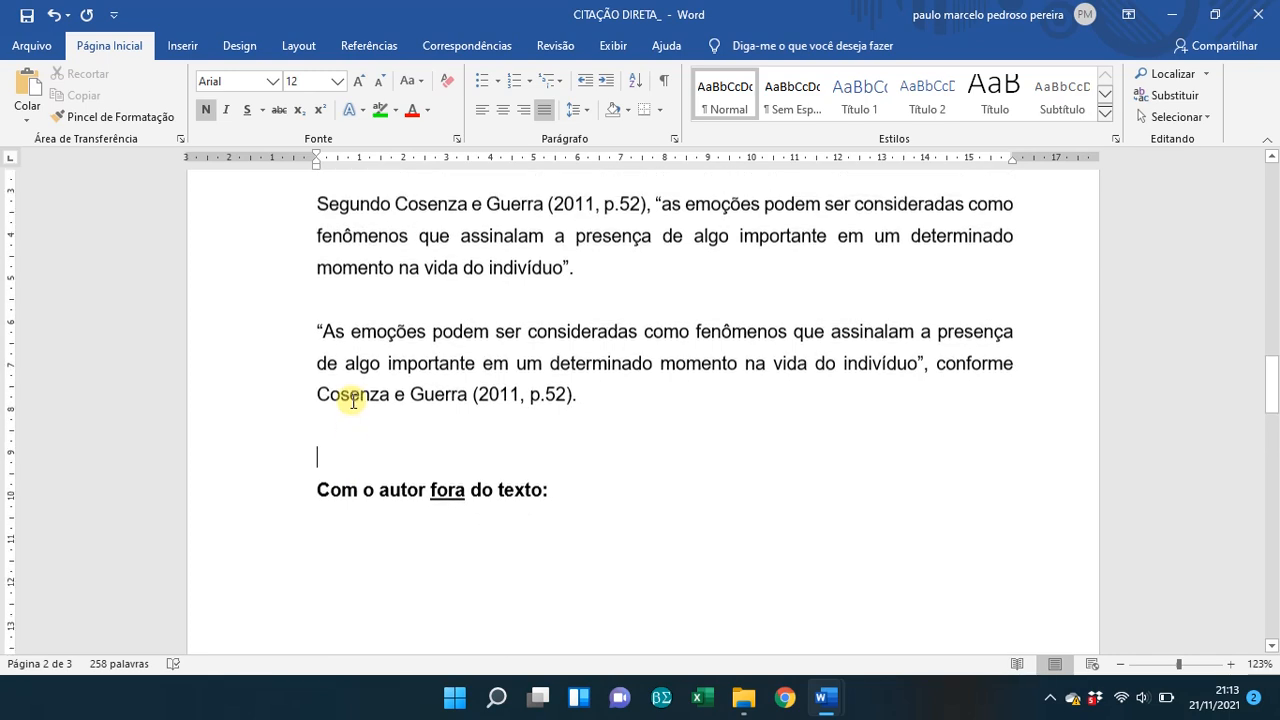
scroll(353, 401, "up", 2)
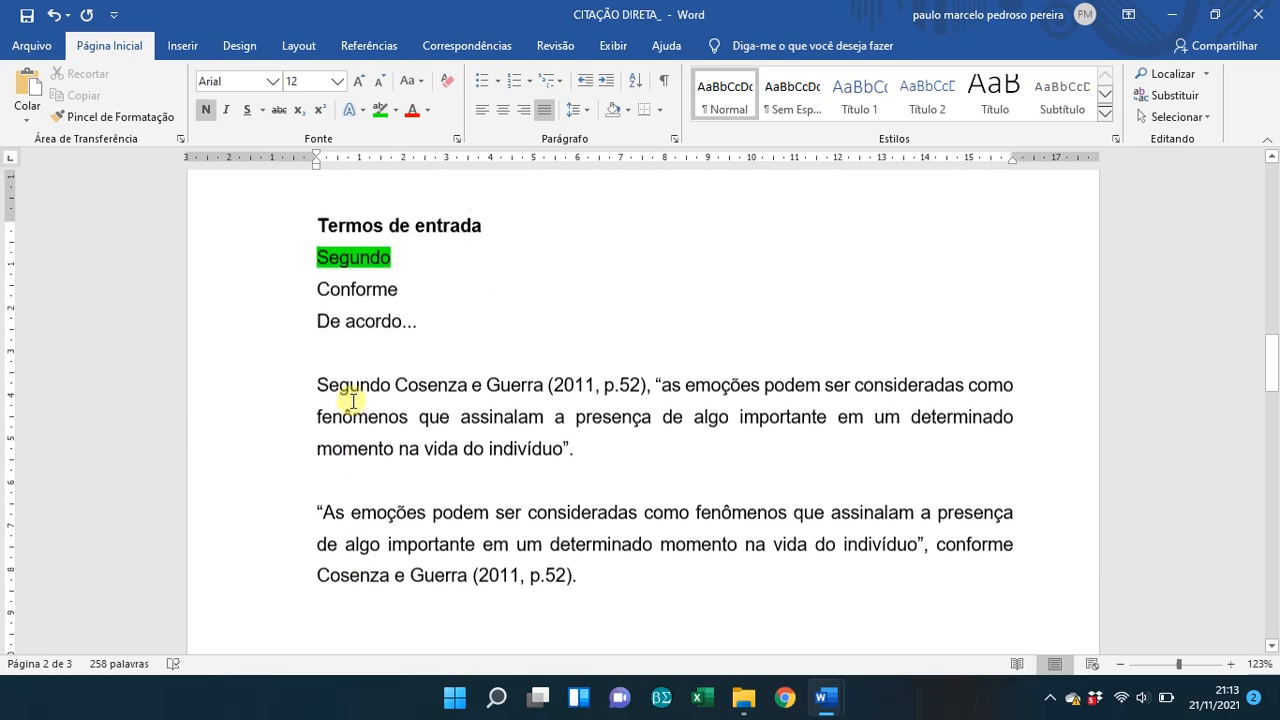
- Copy the quoted sentence starting with 'As emoções', including its quotation marks, and paste it below the heading 'Com o autor fora do texto:'
scroll(340, 403, "down", 3)
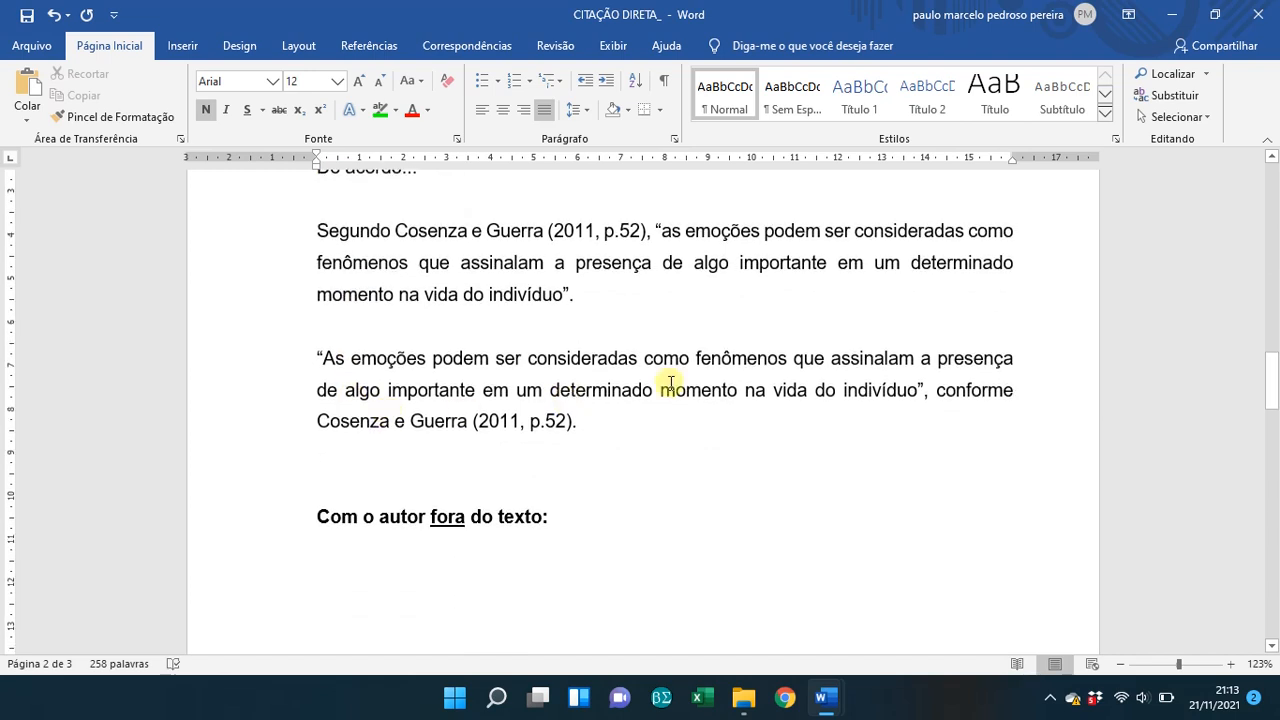
left_click_drag(312, 357, 924, 391)
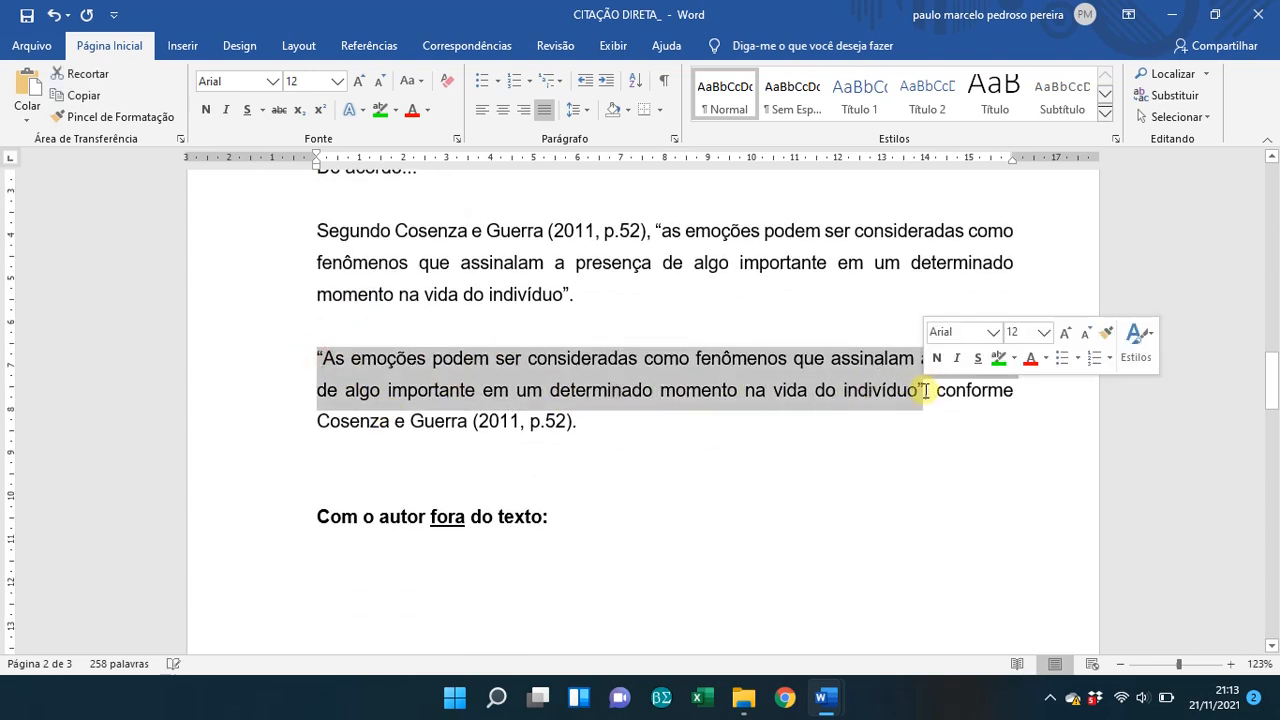
key("ctrl+c")
scroll(391, 486, "down", 2)
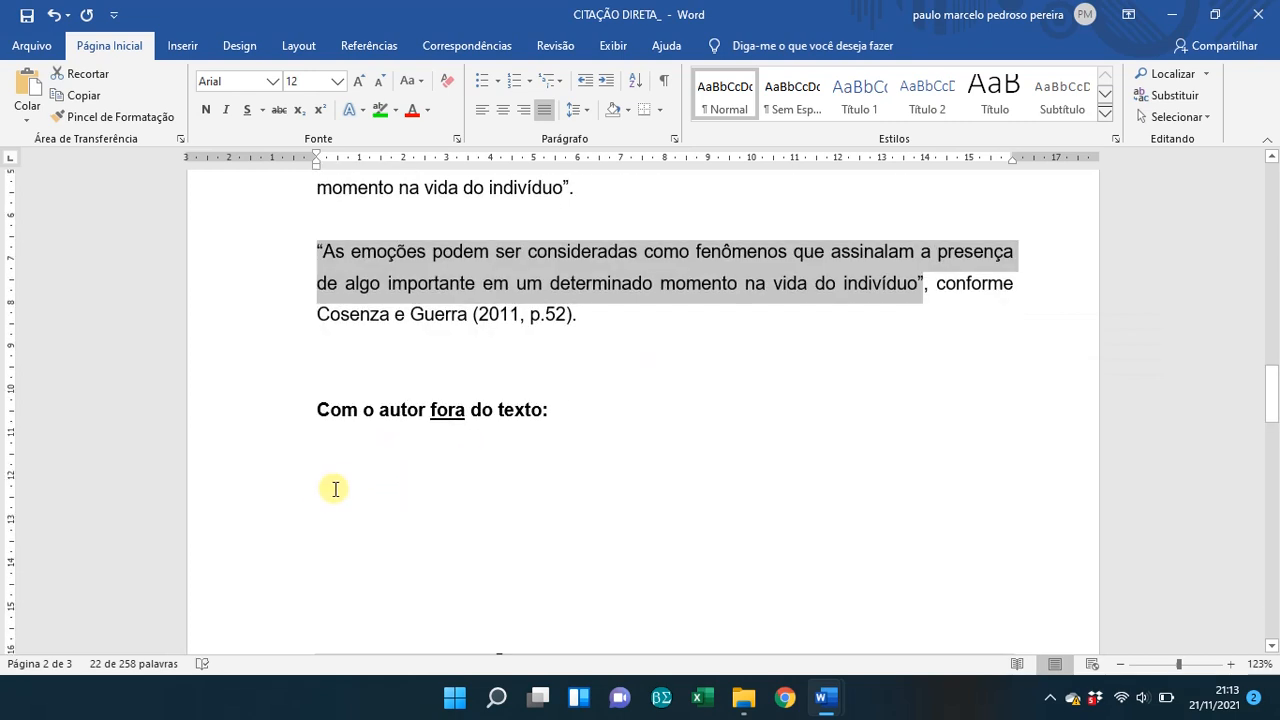
left_click(336, 489)
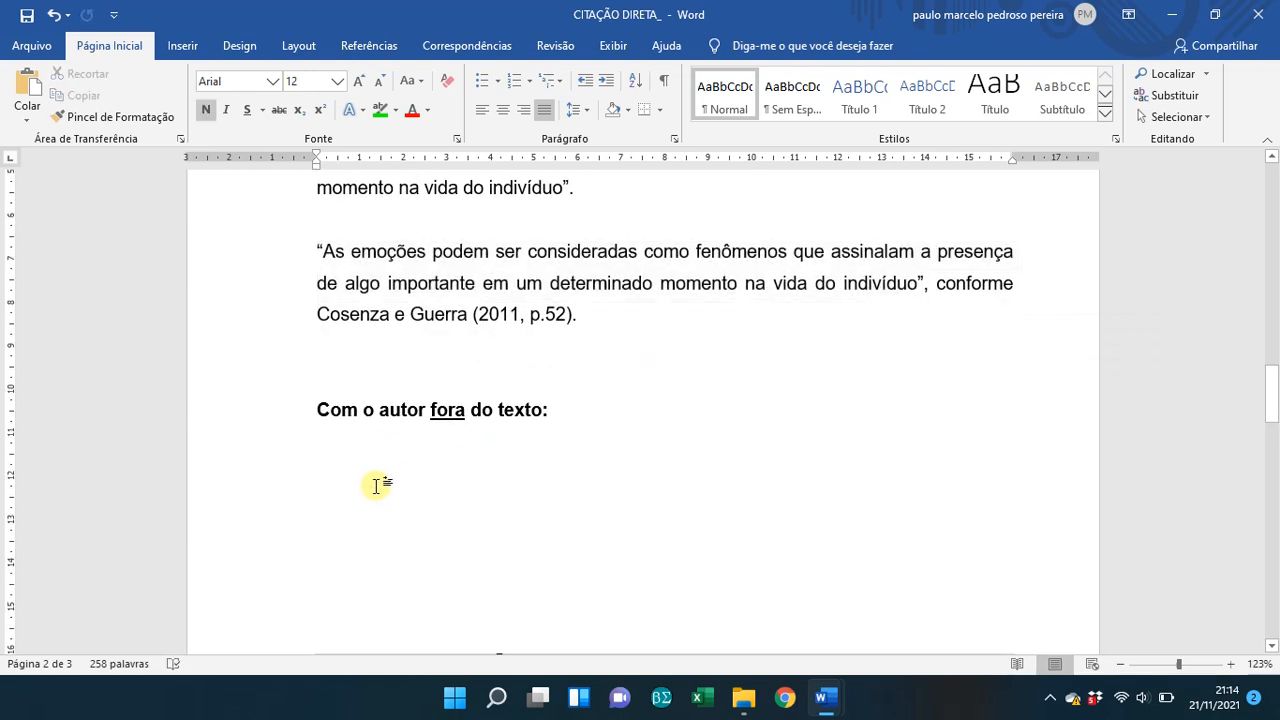
key("ctrl+v")
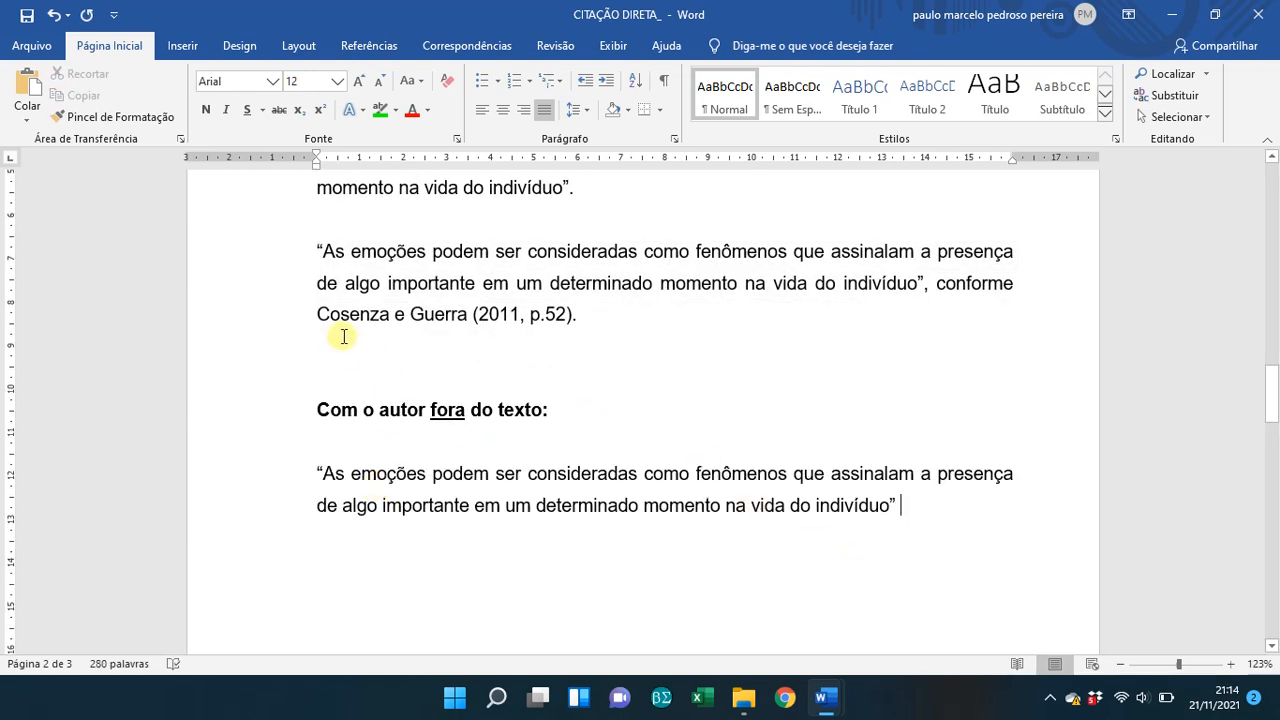
- Paste a copy of the author citation '(2011, p.52)' after the new quotation and move its opening parenthesis before the first surname
left_click_drag(318, 314, 577, 315)
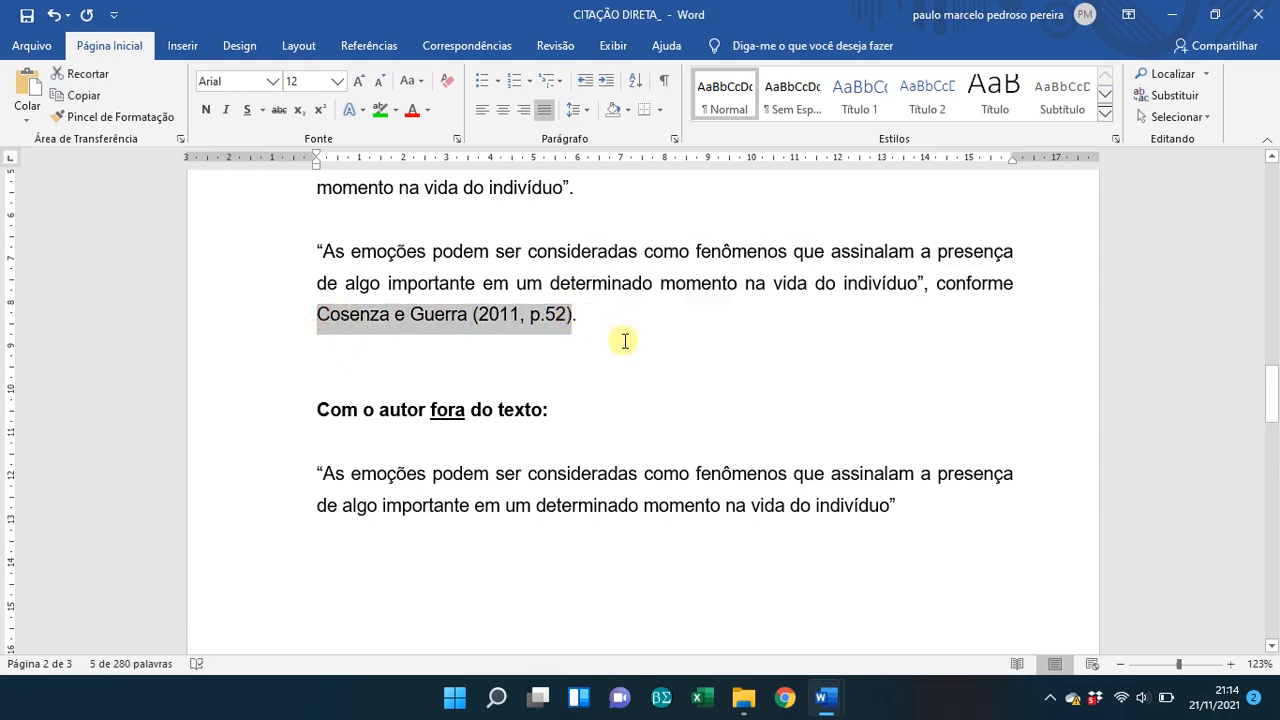
key("ctrl+v")
left_click(925, 507)
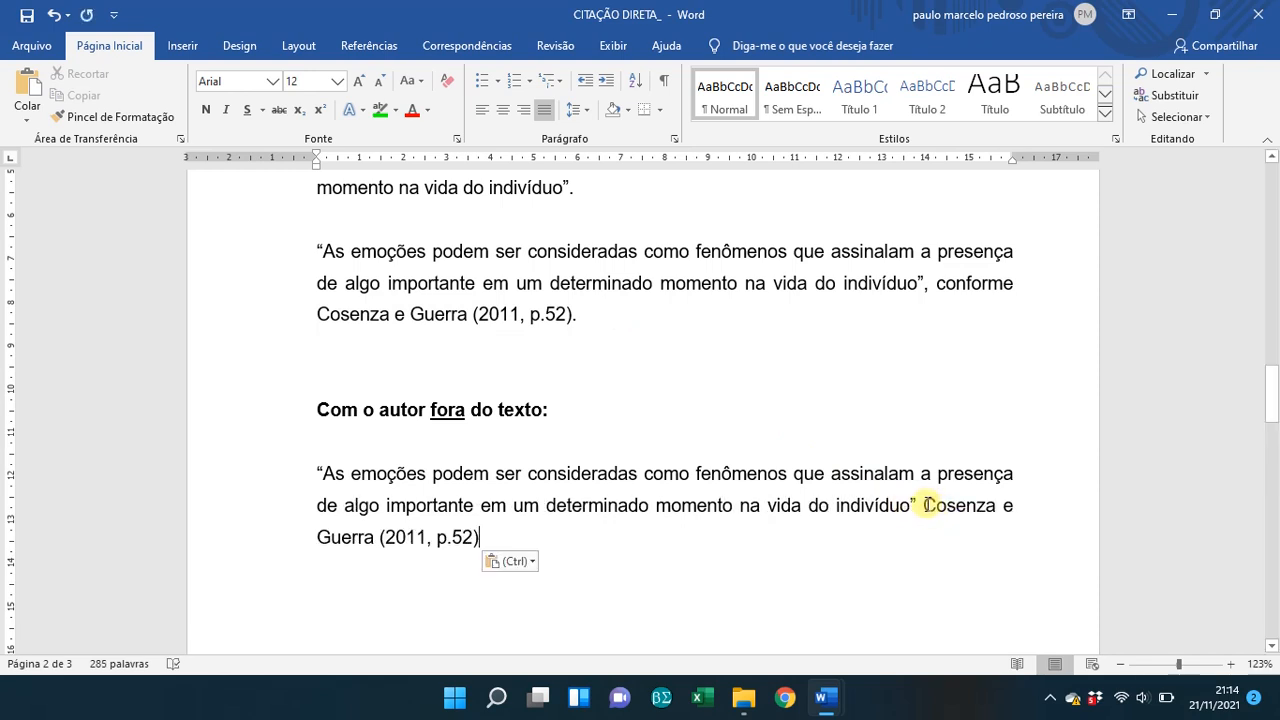
type("(")
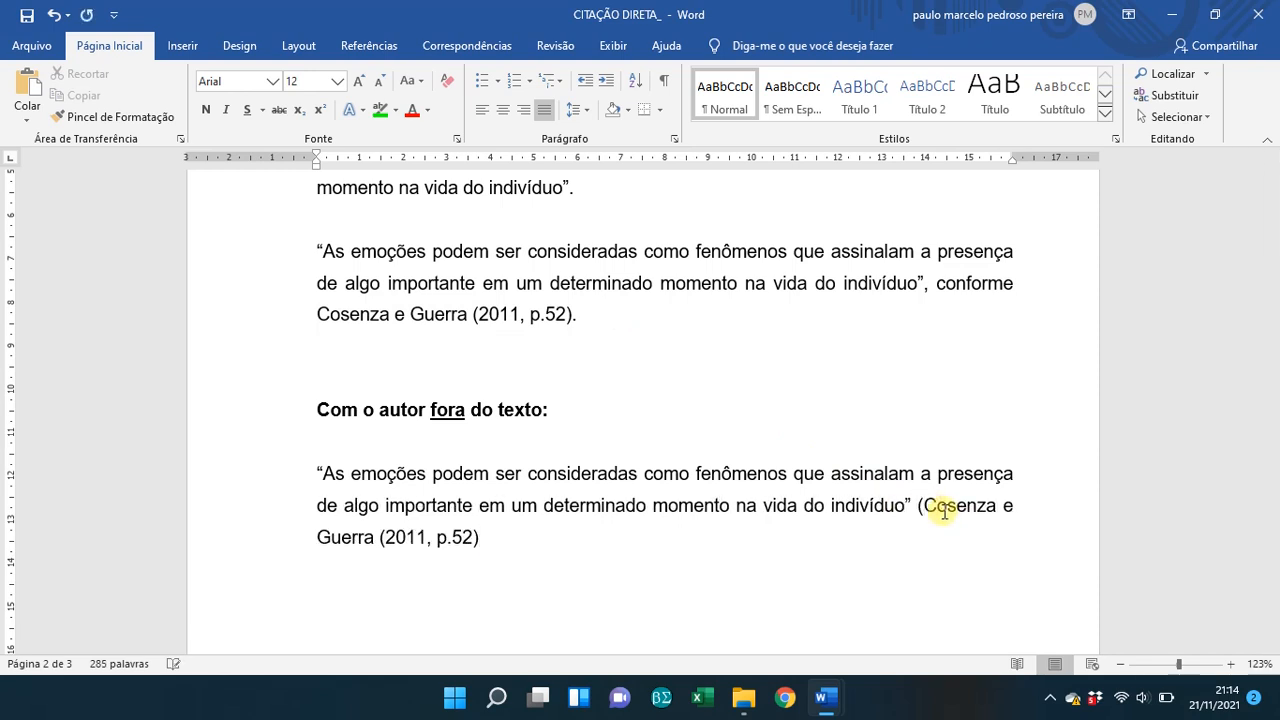
left_click(387, 537)
key("BackSpace")
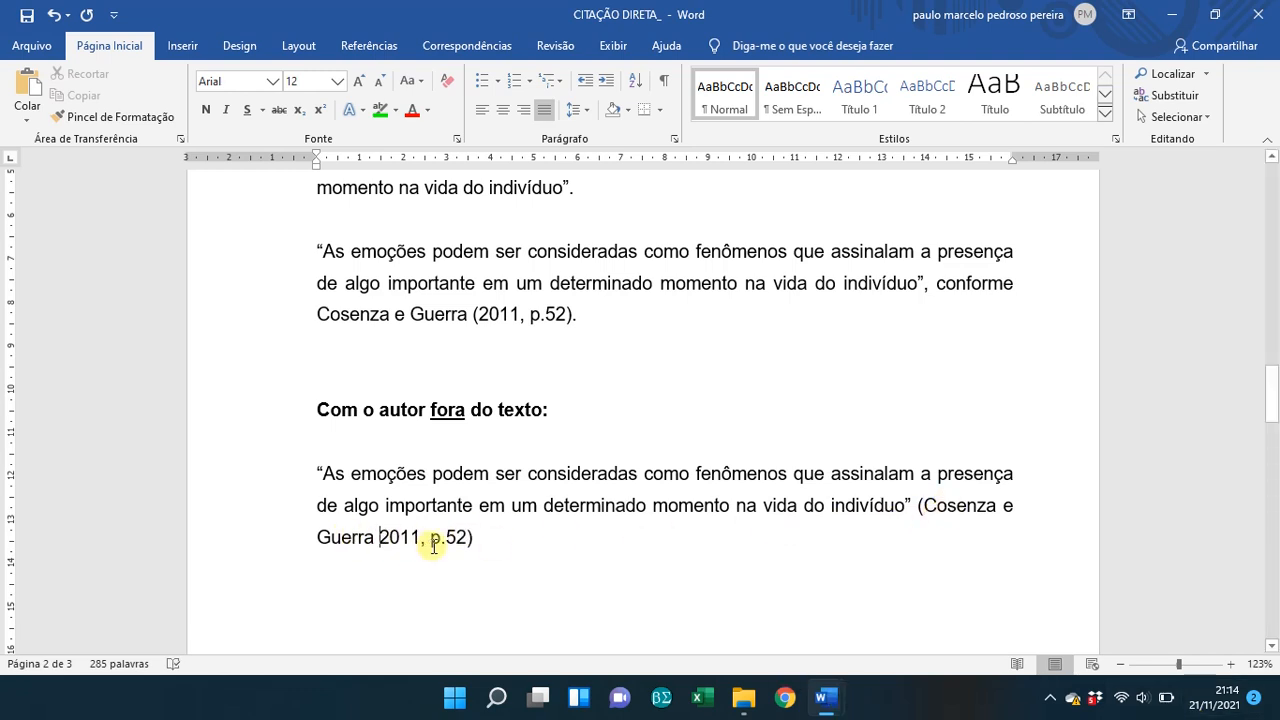
- Replace the 'e' between the two surnames with ';' and change both surnames to uppercase
left_click(1015, 510)
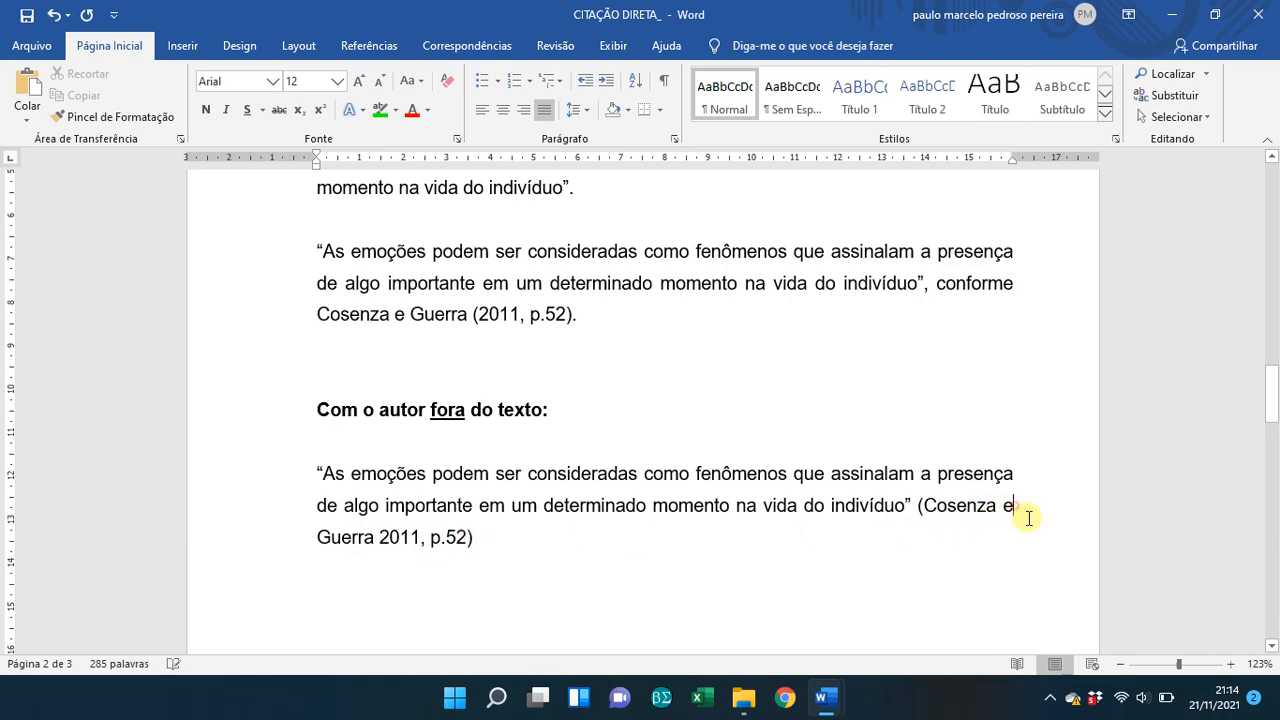
key("BackSpace")
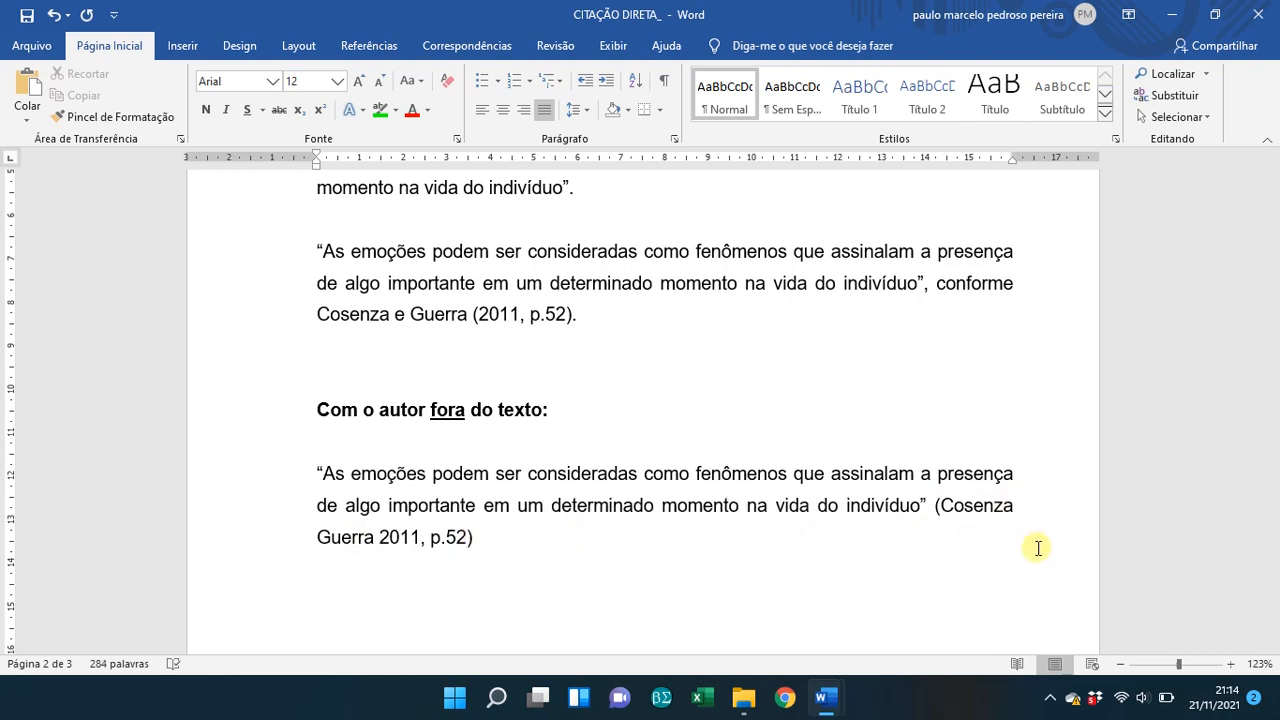
type(";")
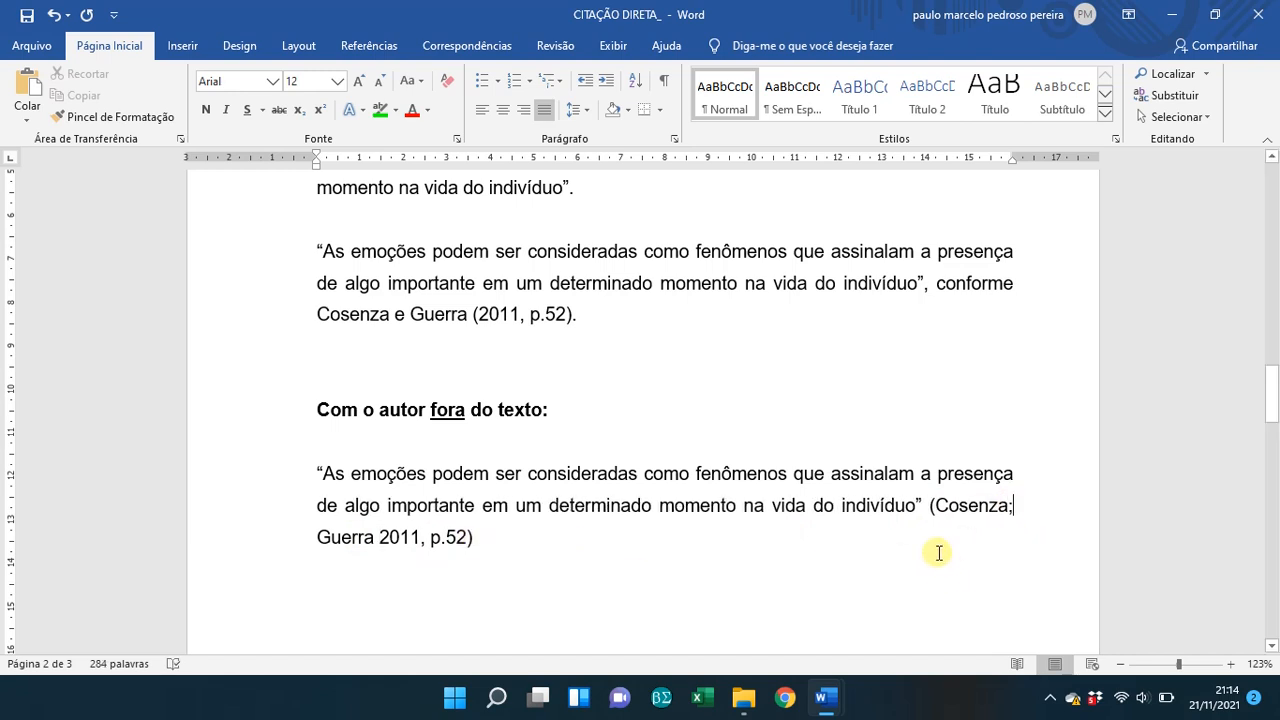
left_click(958, 506)
key("shift+F3")
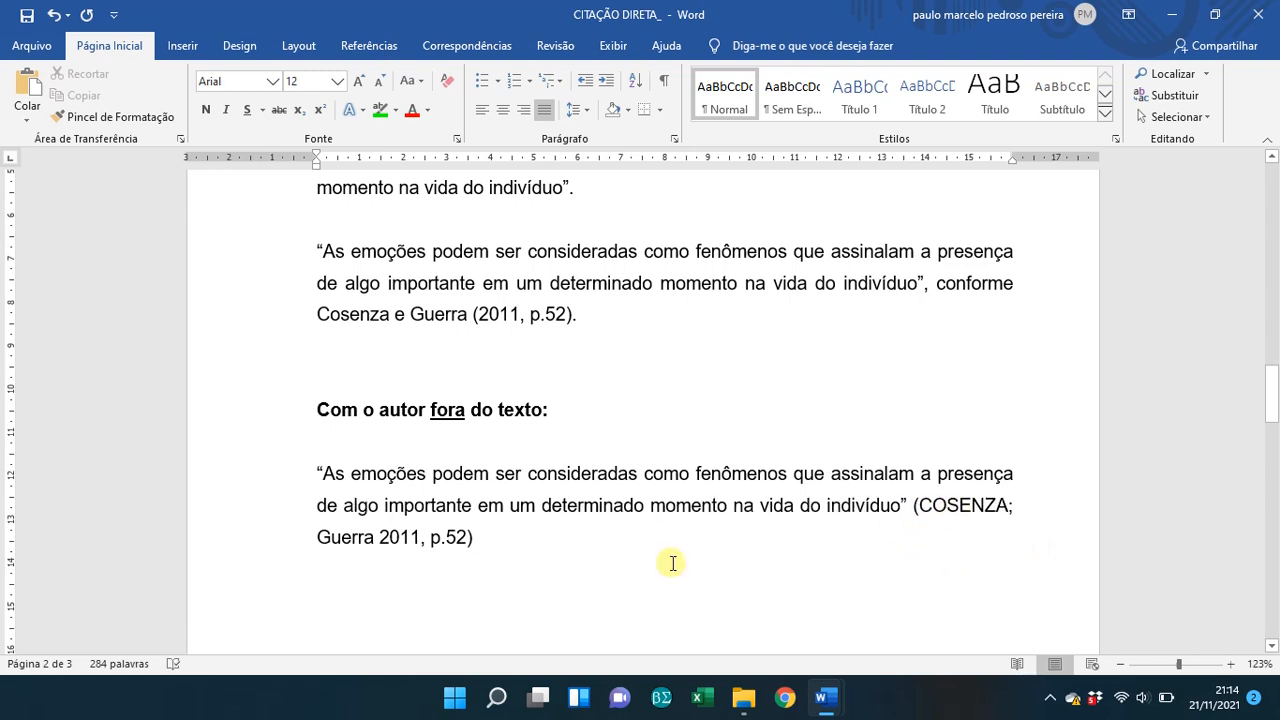
left_click(355, 537)
key("shift+F3")
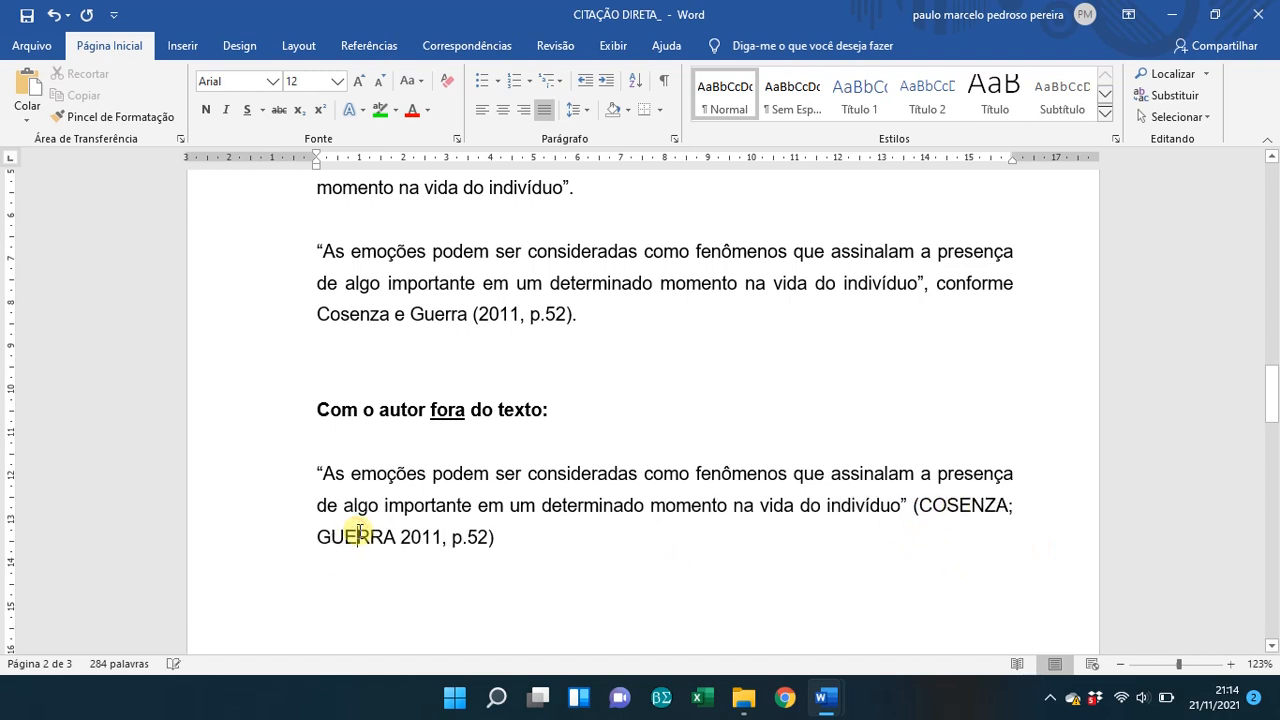
- Insert a comma between the second surname and 2011, and end the parenthetical citation with a period
left_click(397, 537)
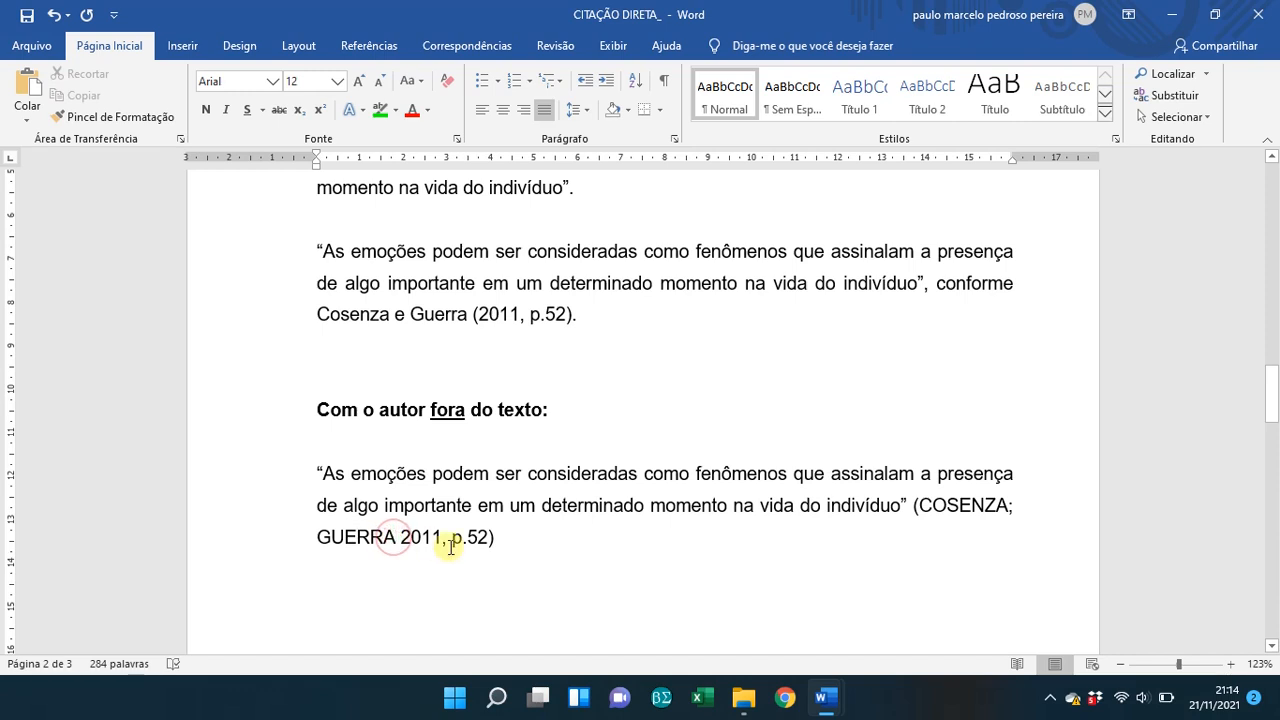
type(",")
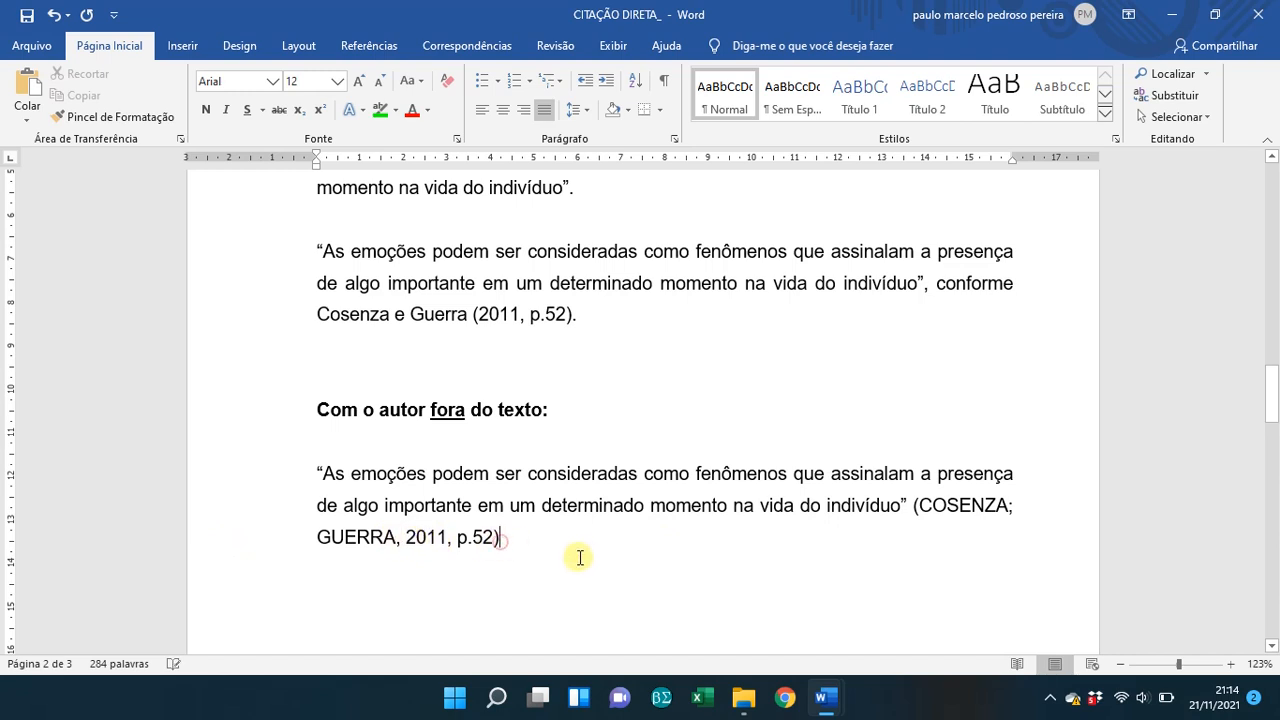
left_click(500, 538)
type(".")
- Compare the 'conforme' citation with the parenthetical citation under 'Com o autor fora do texto:'
scroll(573, 553, "down", 1)
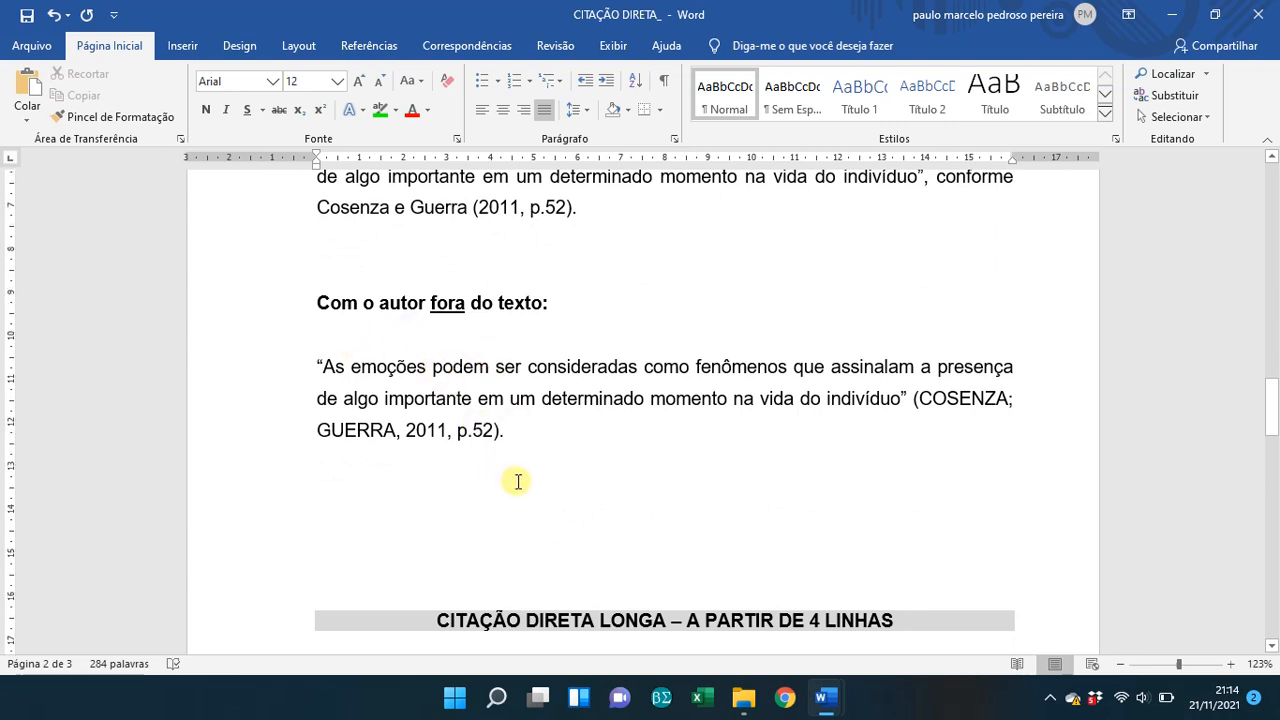
scroll(517, 478, "up", 1)
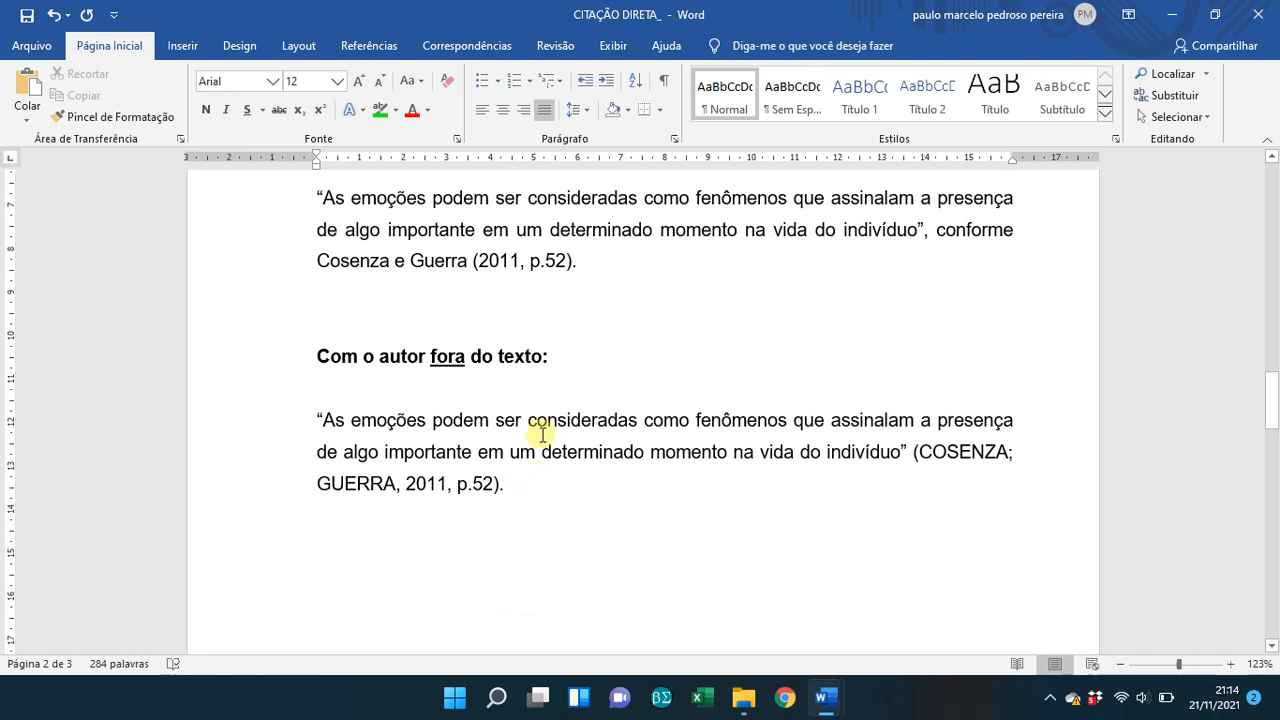
left_click_drag(312, 193, 586, 260)
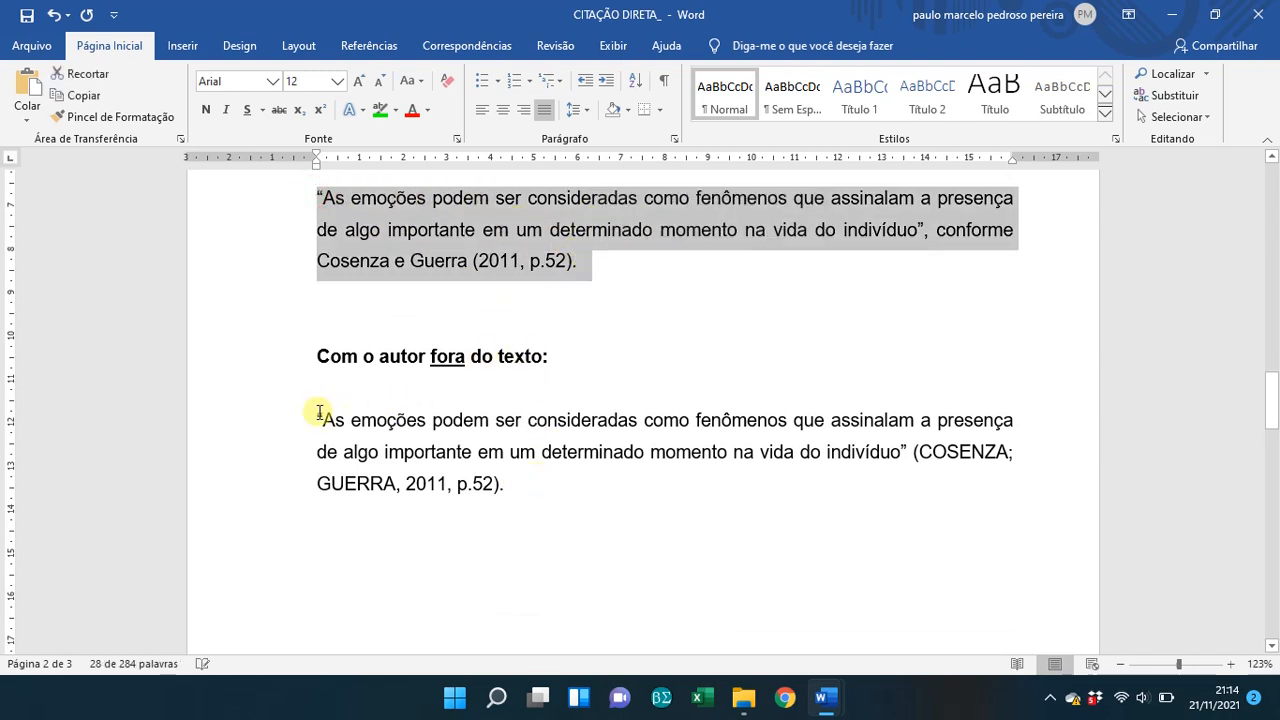
left_click_drag(314, 418, 524, 491)
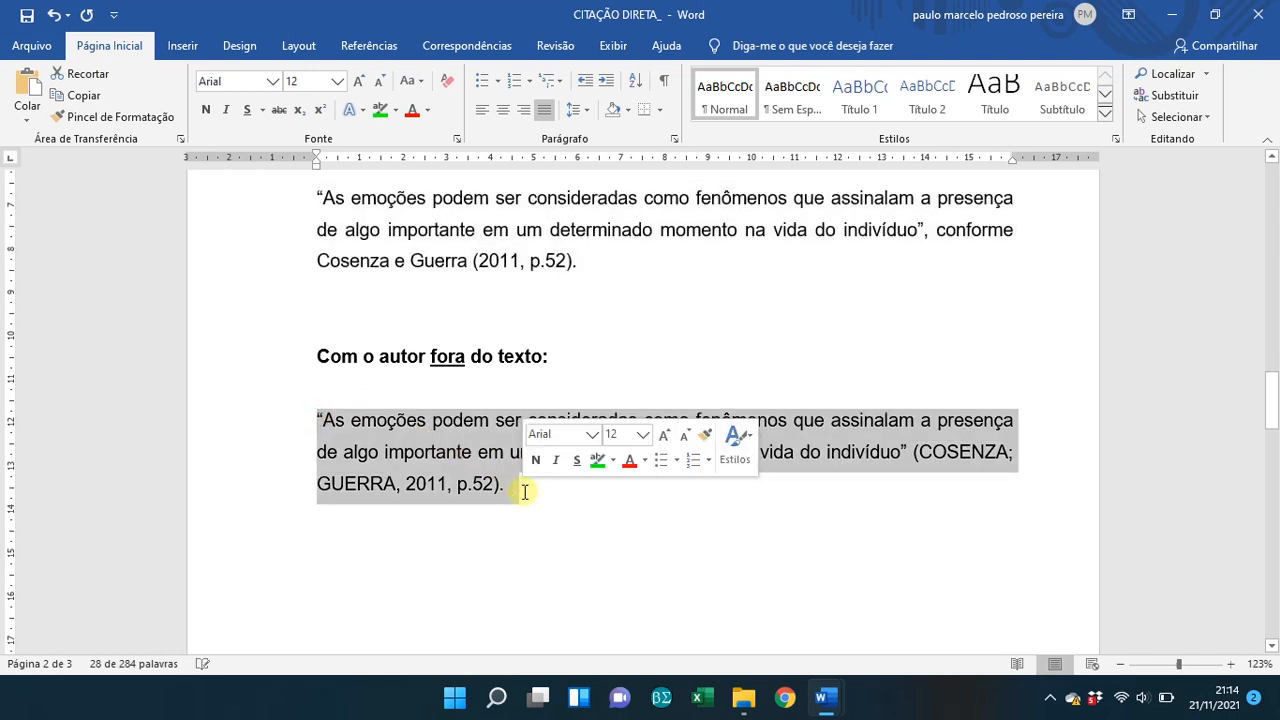
left_click(523, 516)
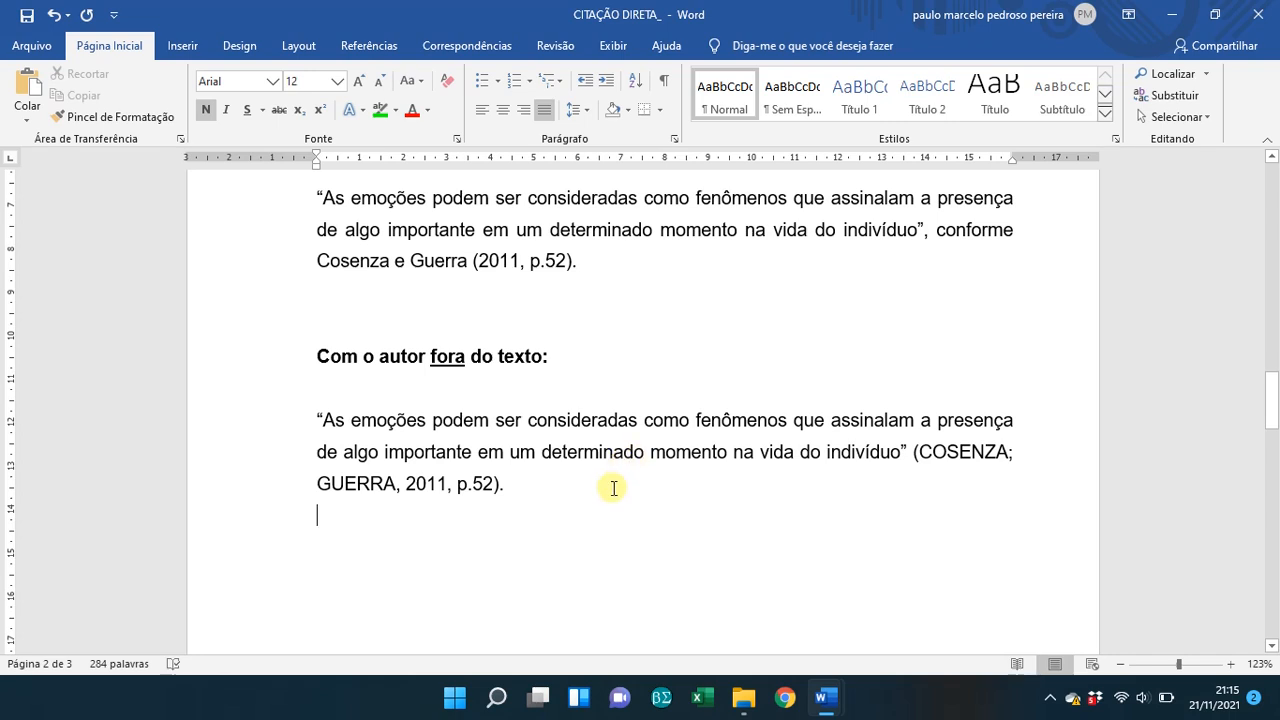
- Switch to the Trecho 1 document and copy the passage from 'Além disso, a amígdala' to 'essencial para a aprendizagem.'
scroll(613, 488, "down", 5)
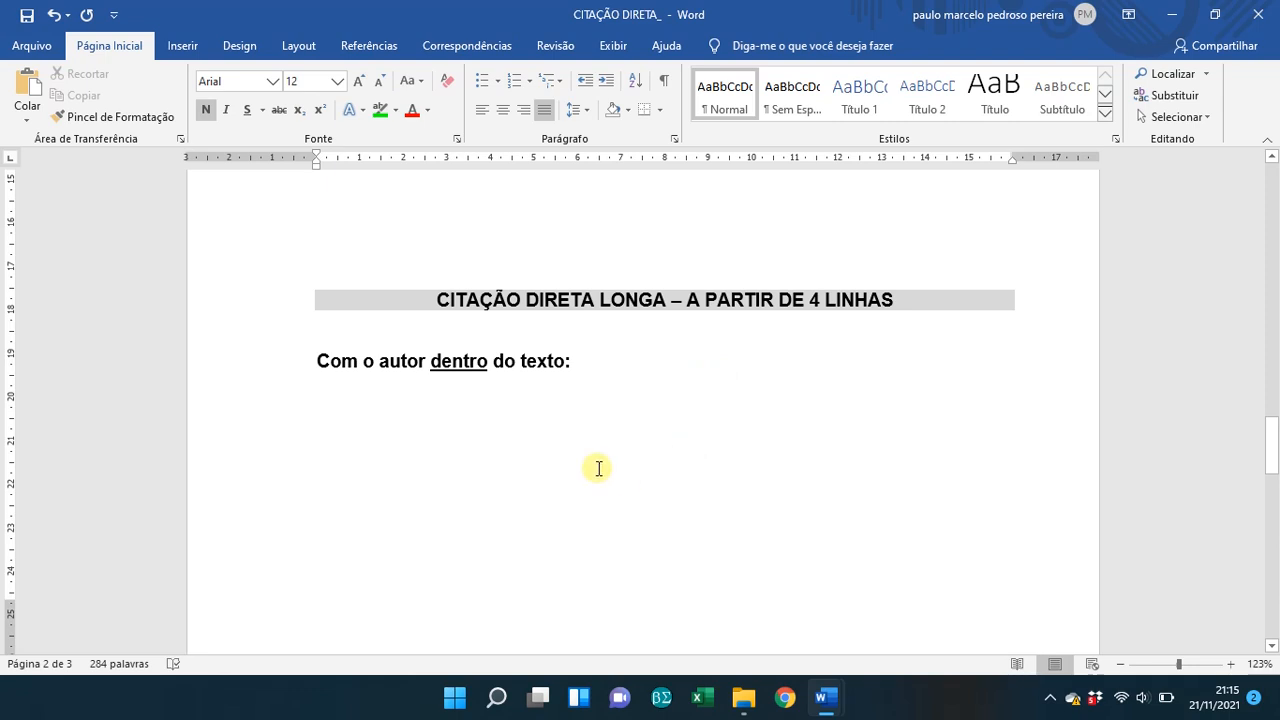
key("alt+Tab")
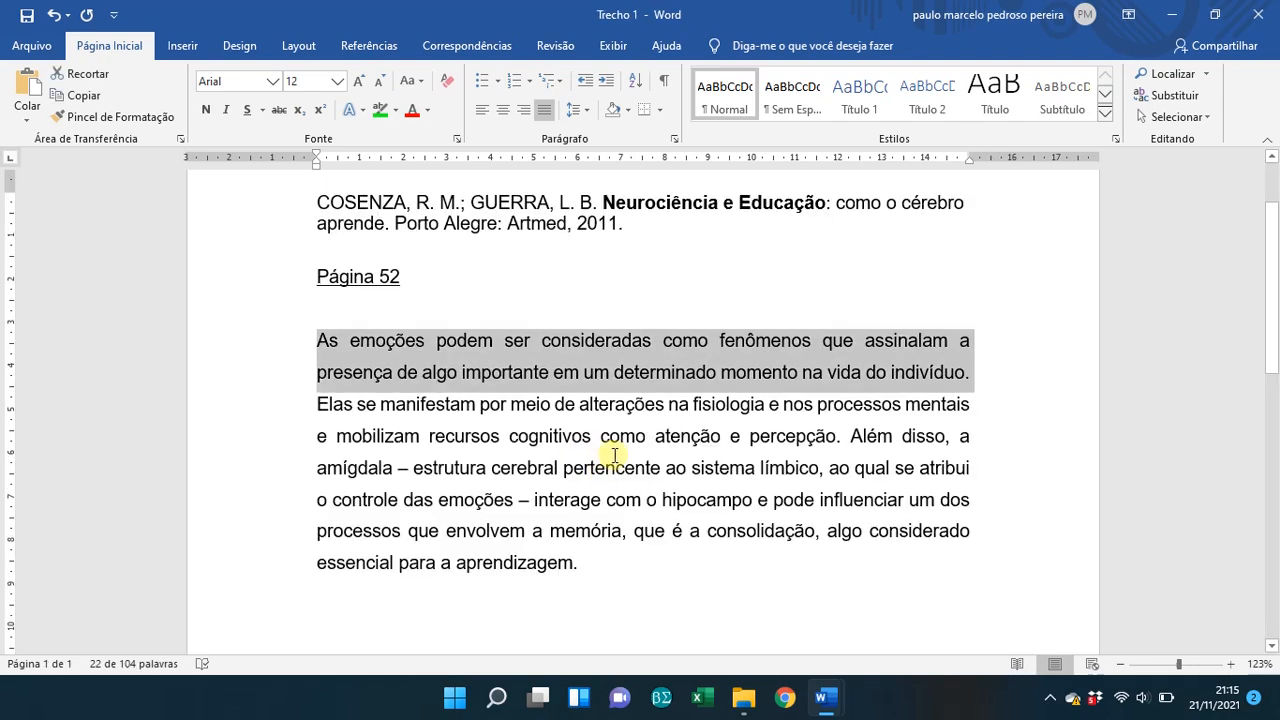
left_click(850, 437)
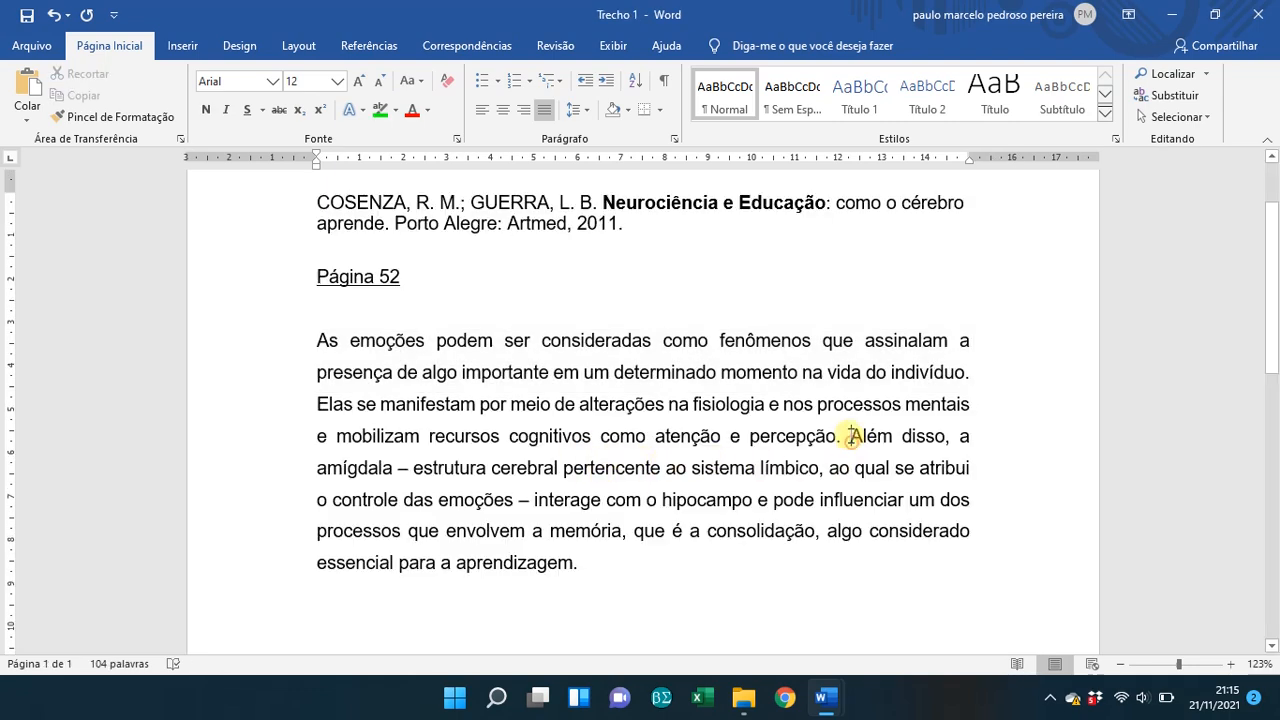
left_click_drag(850, 437, 873, 581)
key("ctrl+c")
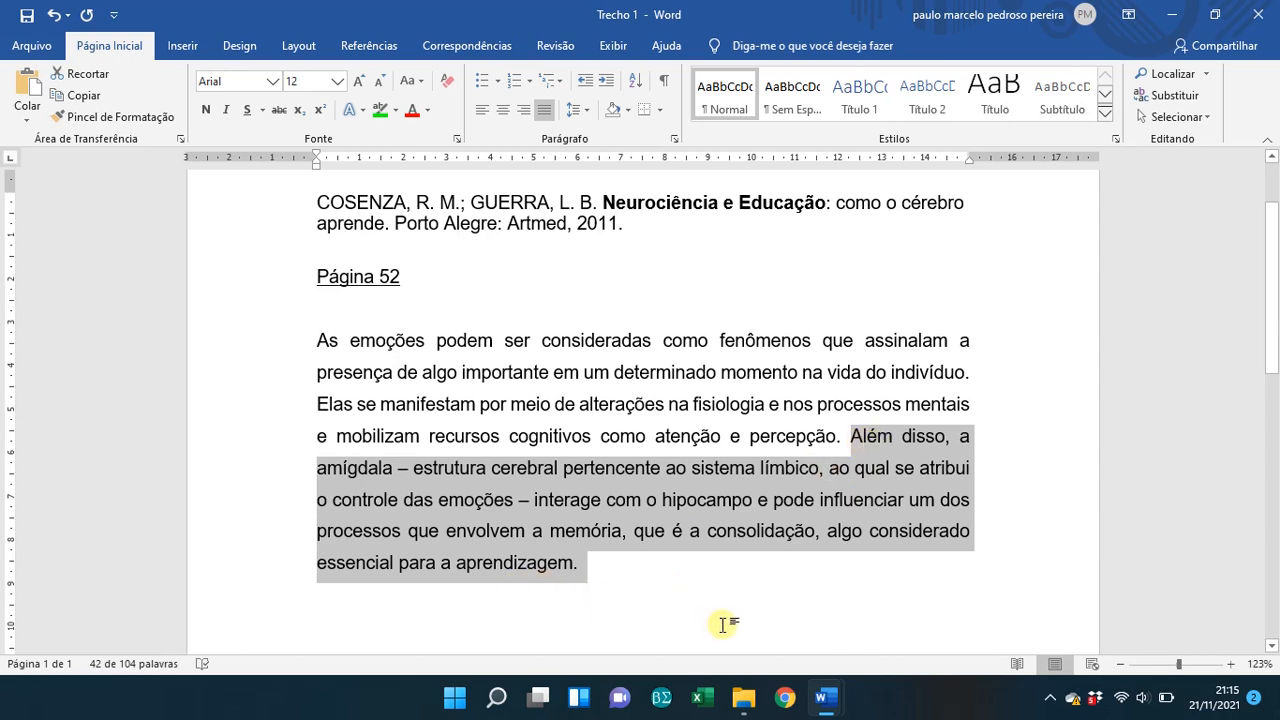
- Return to the CITAÇÃO DIRETA_ document and paste the passage below 'Com o autor dentro do texto:' in the long citation section
key("alt+Tab")
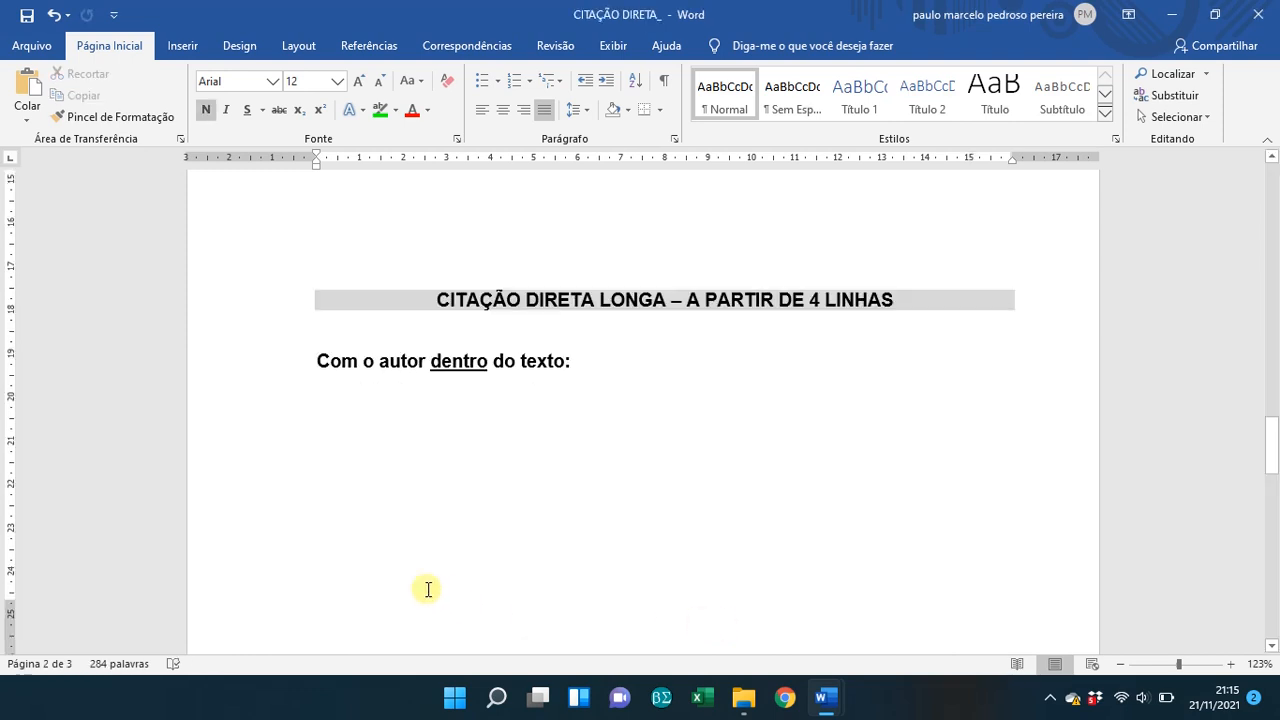
left_click(367, 463)
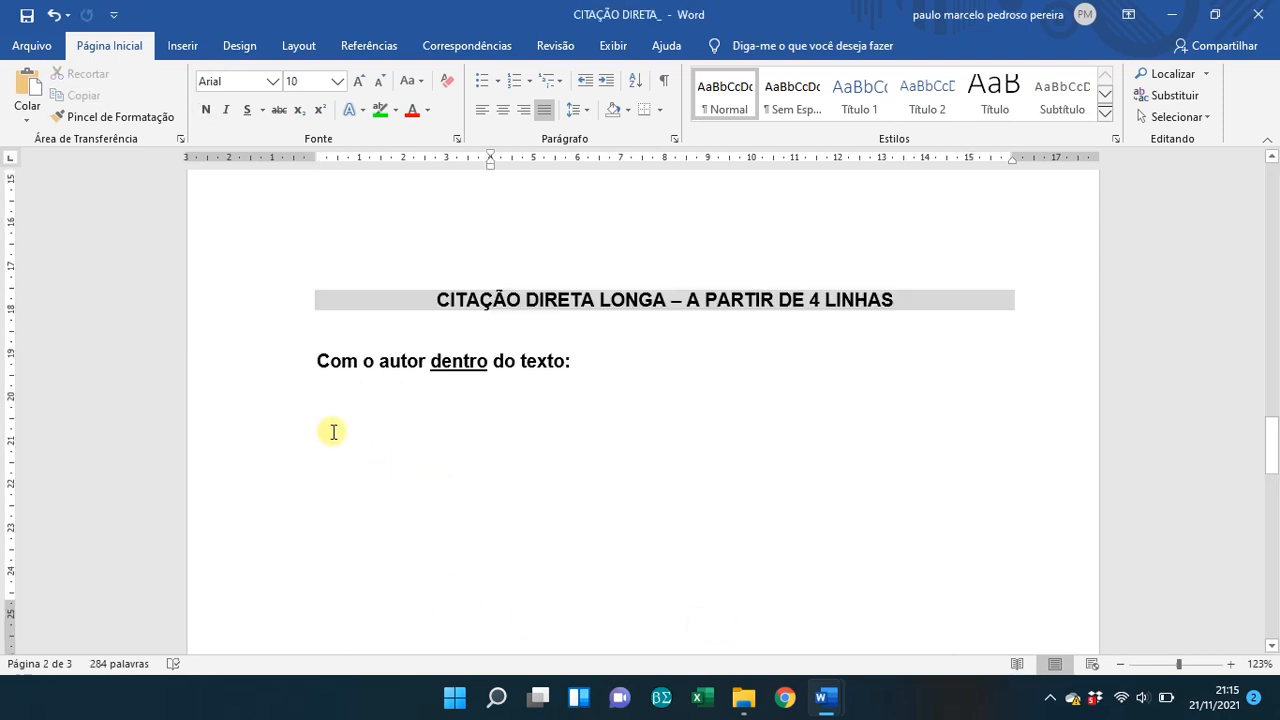
left_click(317, 405)
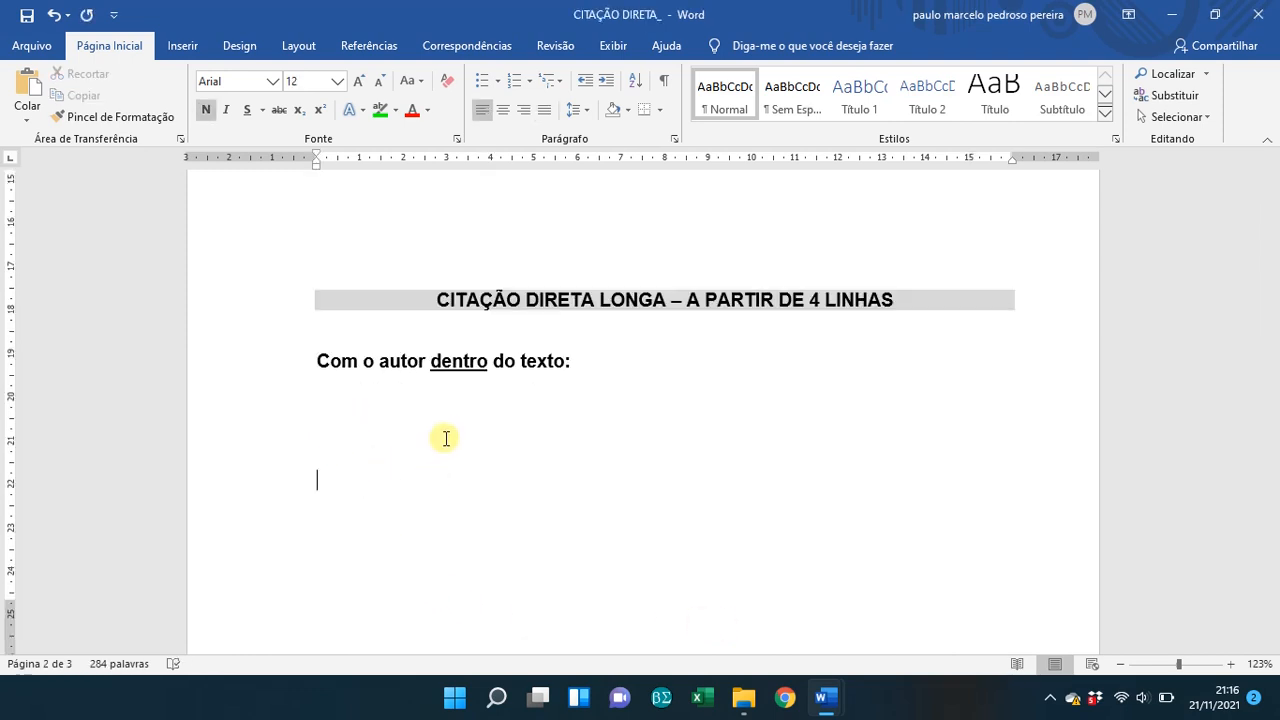
key("ctrl+v")
key("BackSpace")
scroll(437, 451, "up", 2)
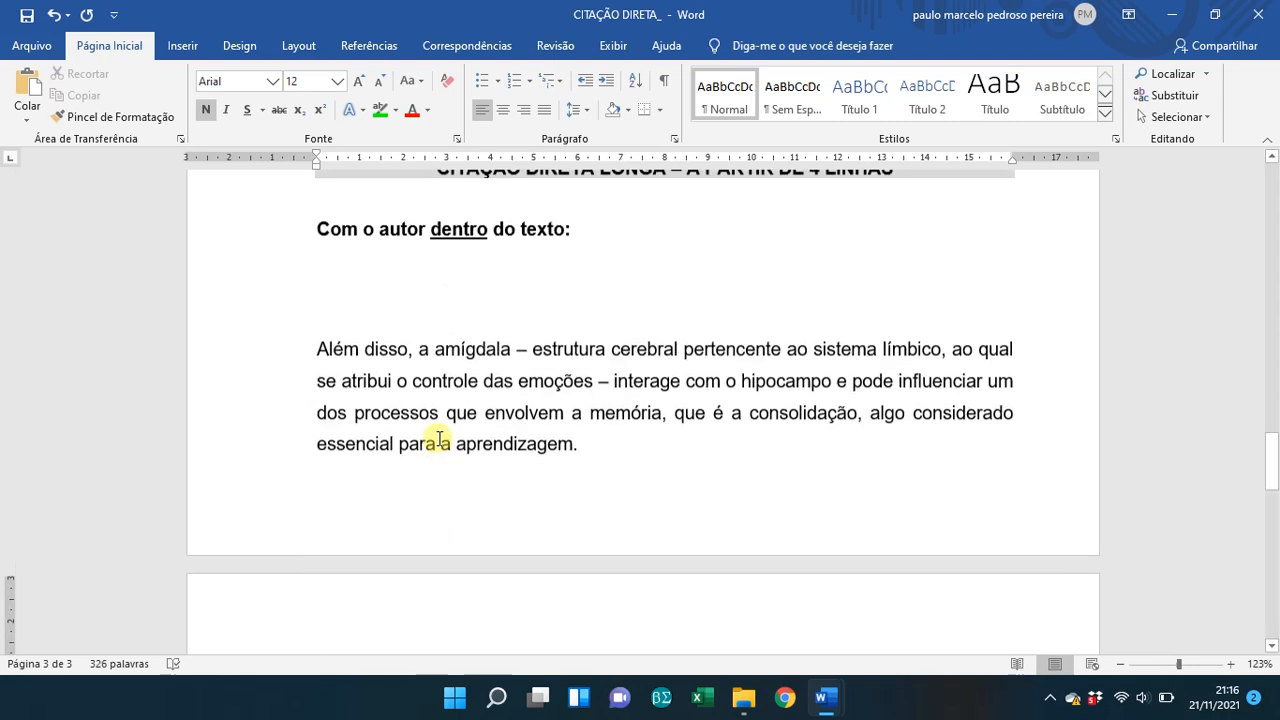
left_click(369, 314)
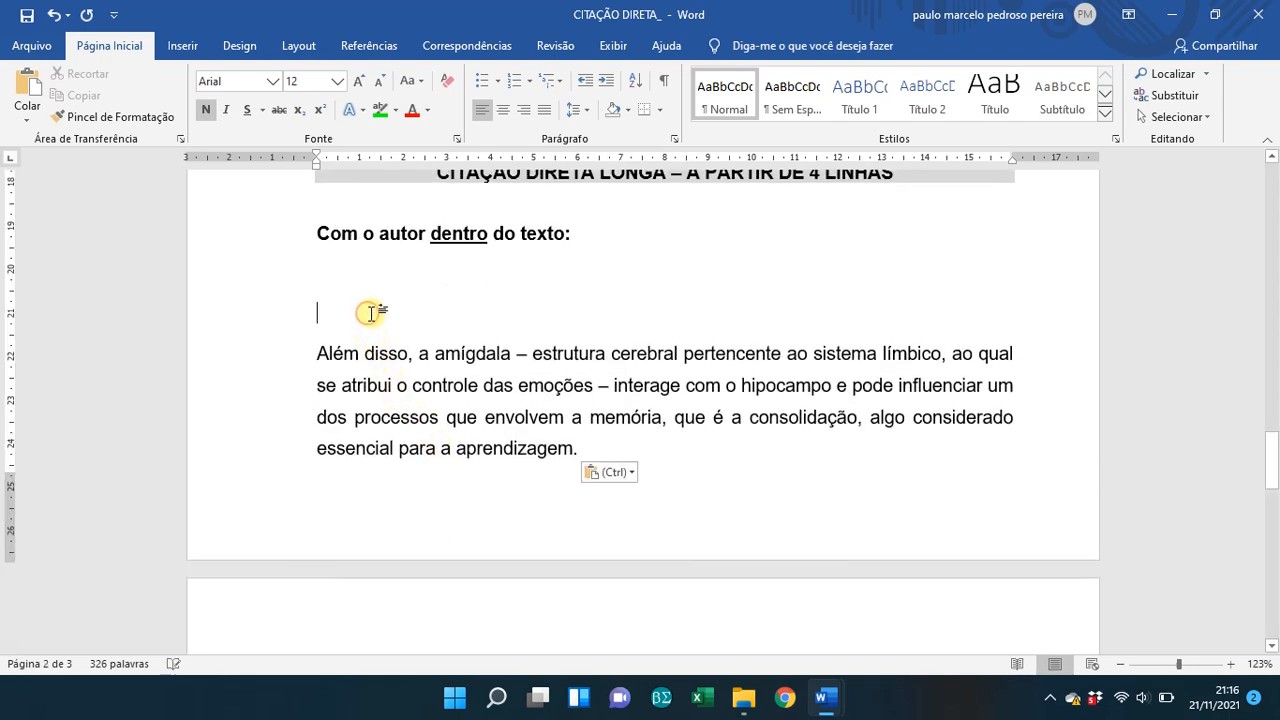
- Set the font size of the pasted 'Além disso' passage to 10
mouse_move(313, 353)
left_mouse_down()
mouse_move(574, 420)
mouse_move(603, 457)
mouse_move(588, 448)
left_mouse_up()
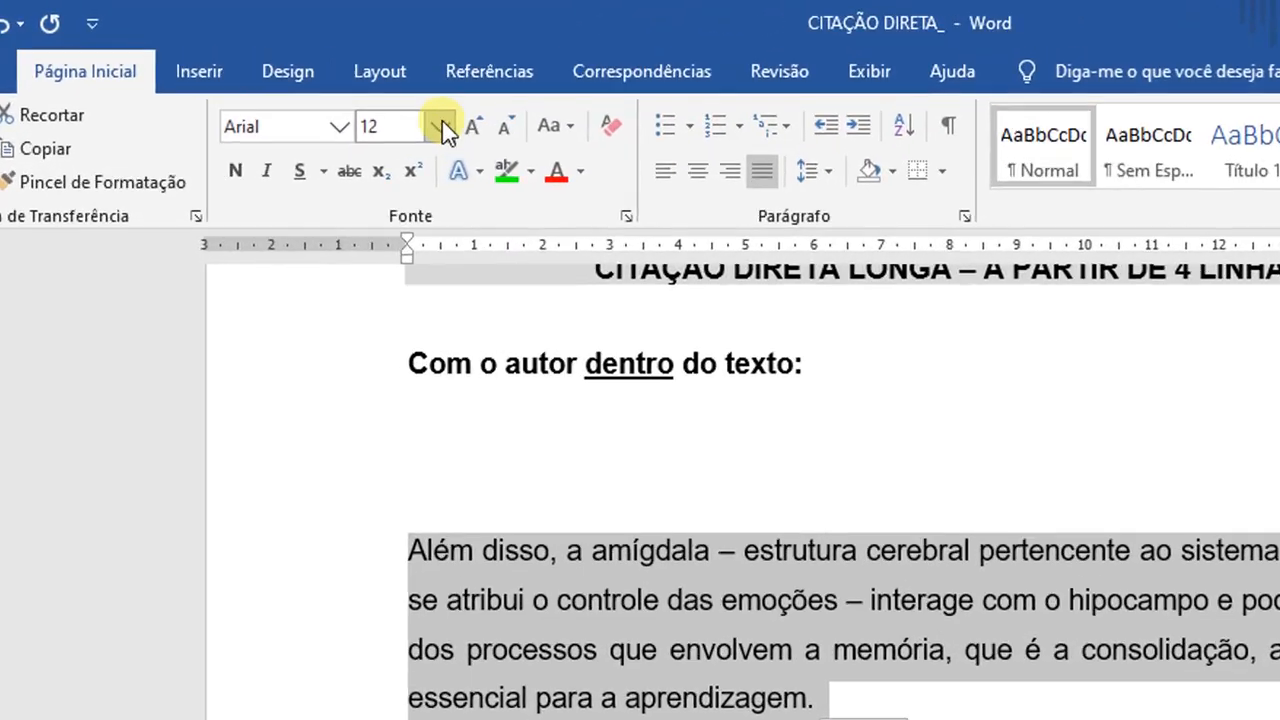
left_click(337, 81)
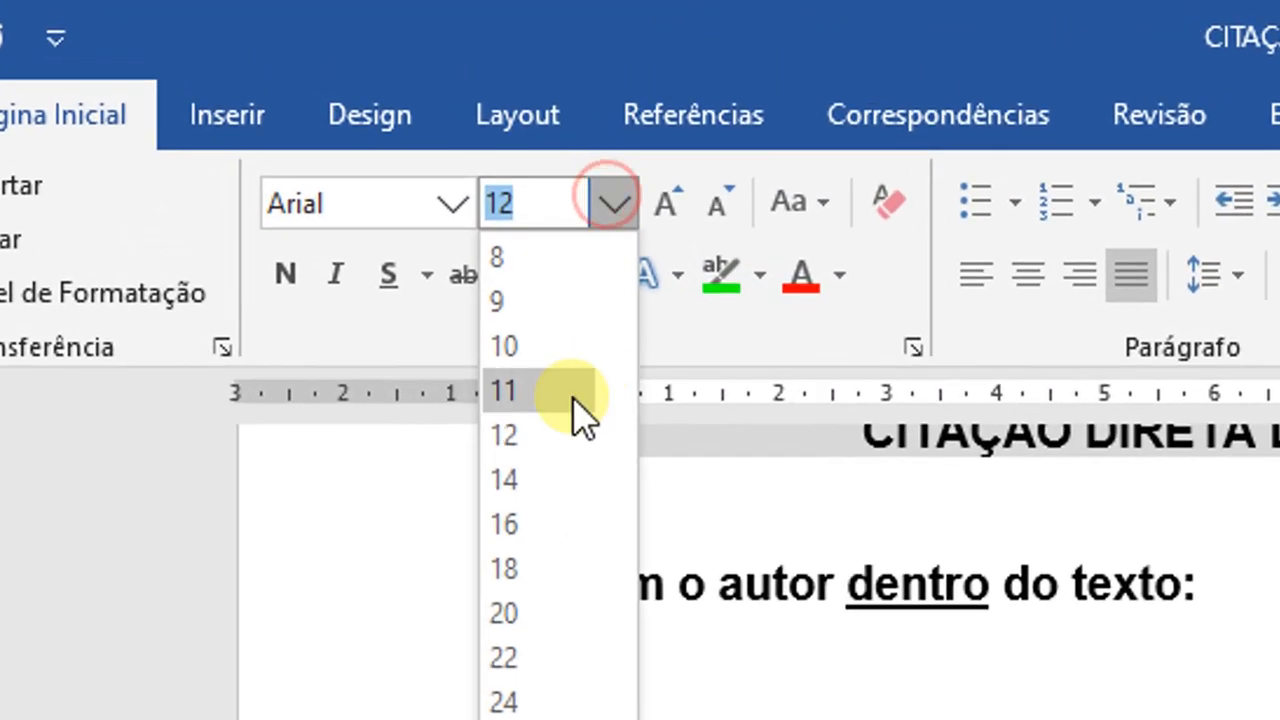
left_click(537, 346)
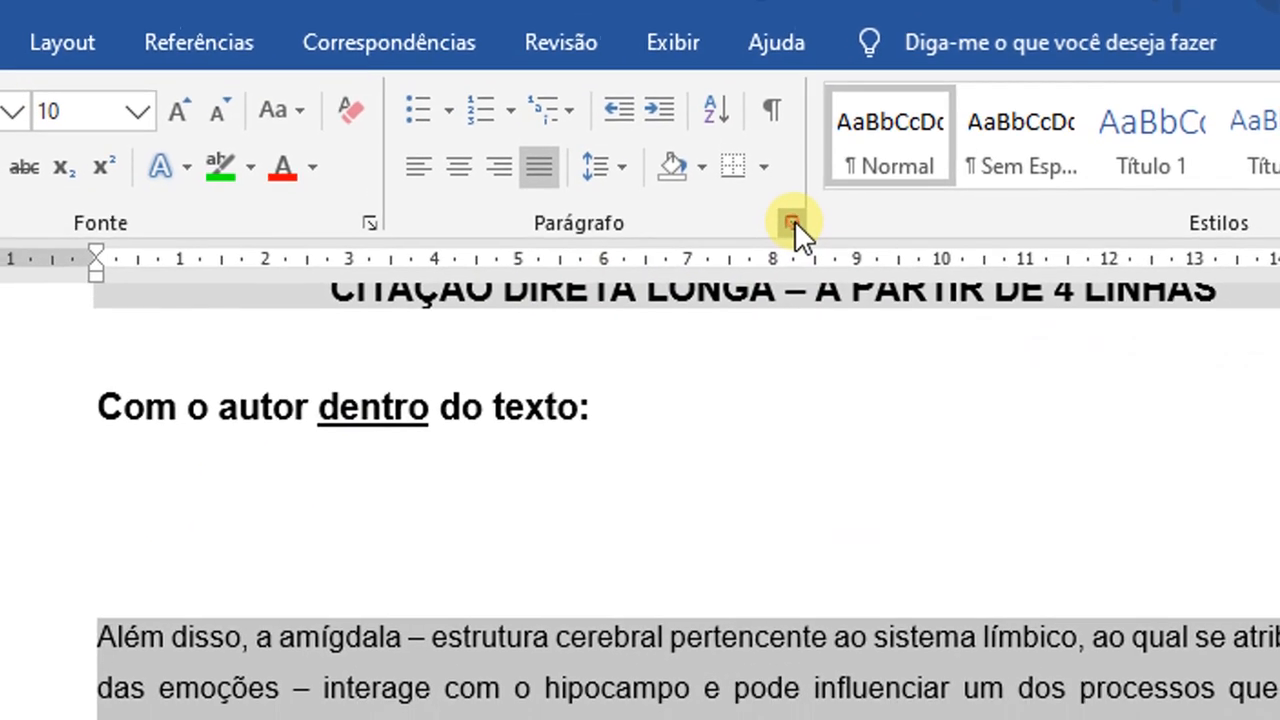
- Set the line spacing of the selected 'Além disso' passage to single (Simples)
left_click(782, 260)
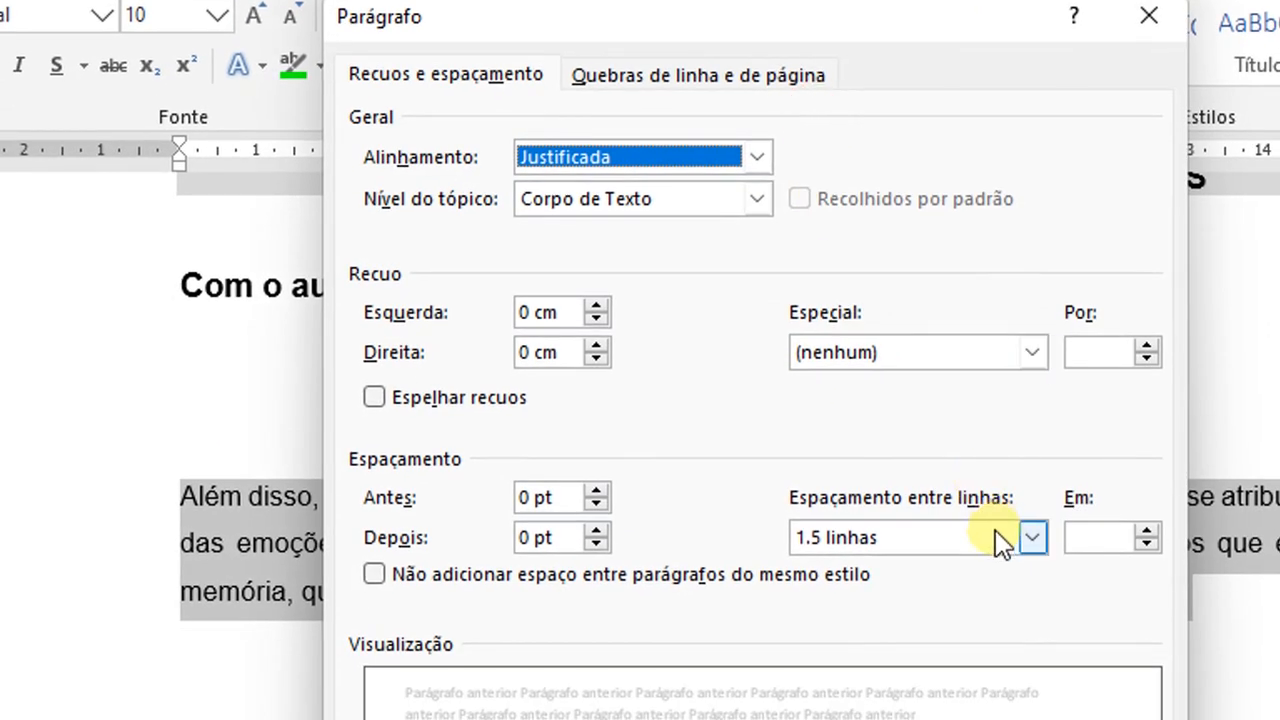
left_click(877, 540)
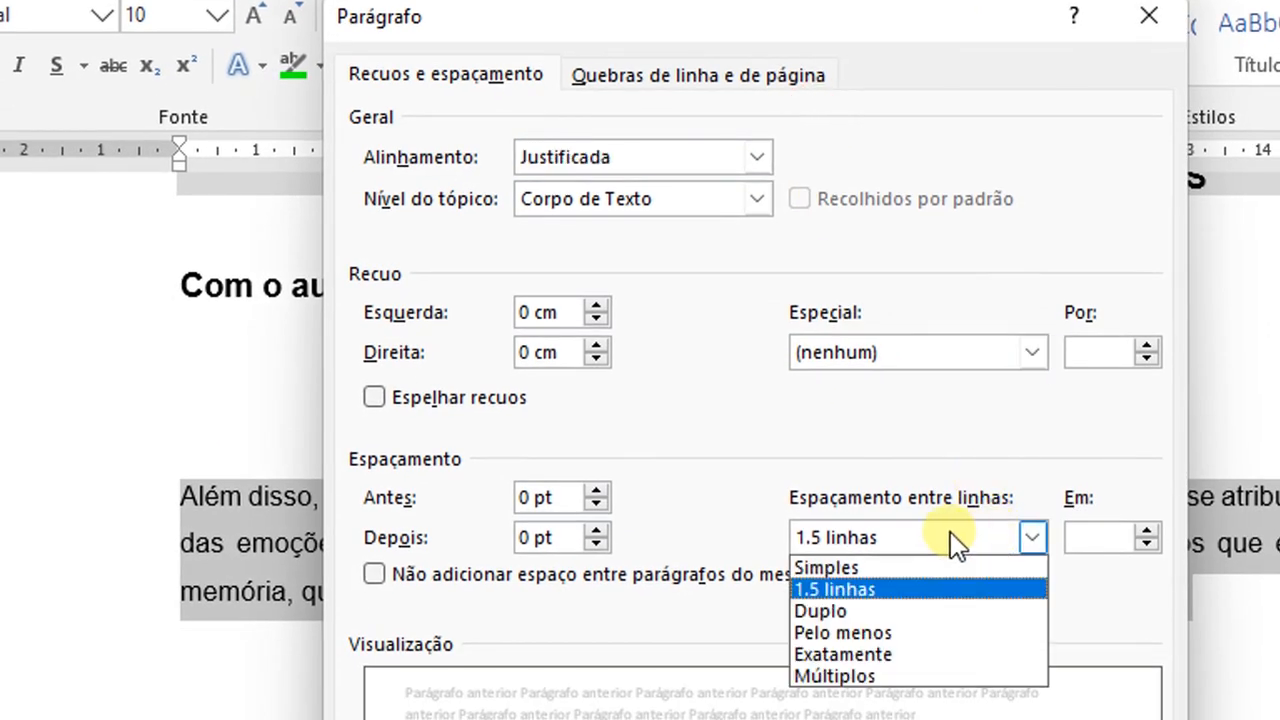
left_click(860, 568)
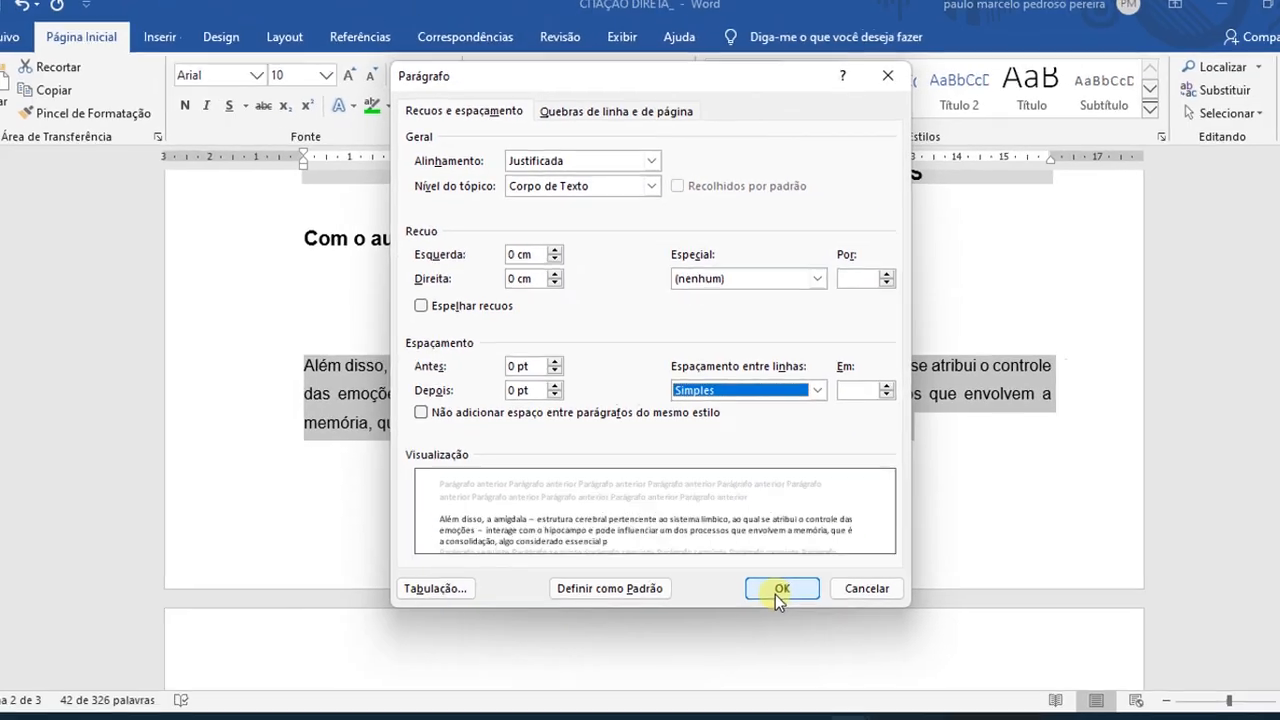
left_click(781, 589)
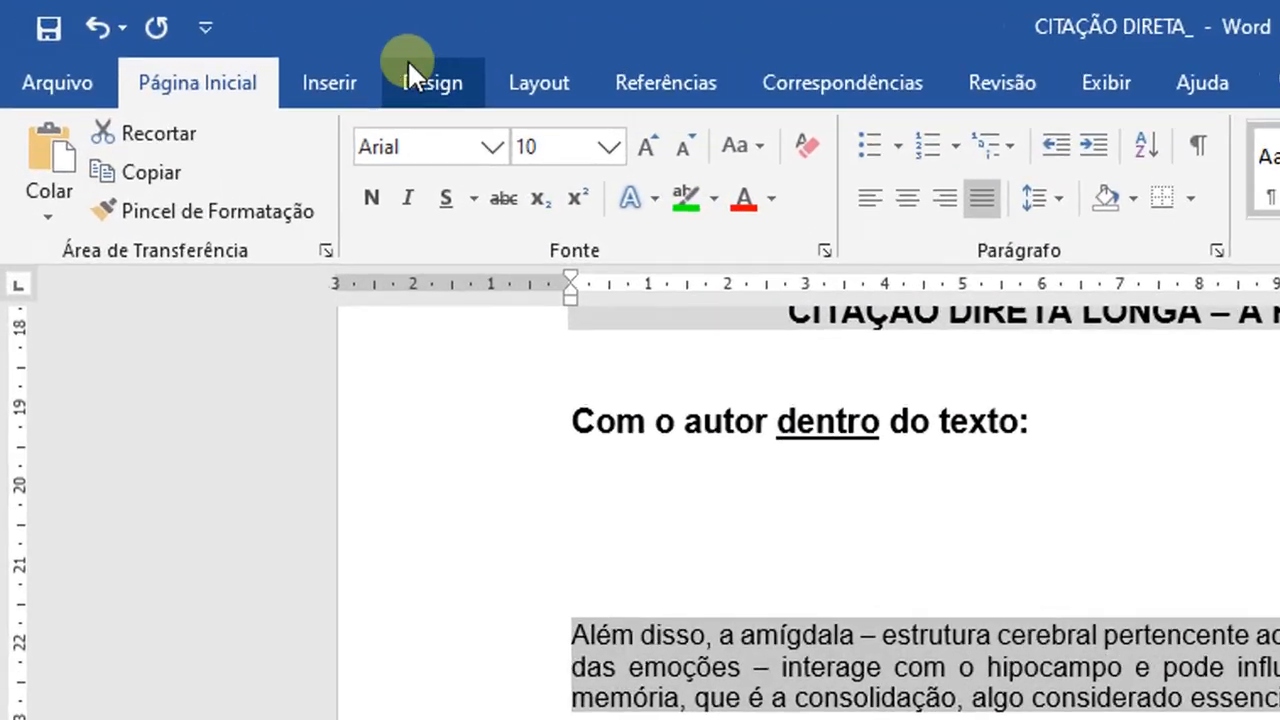
- Indent the 'Além disso' passage 4 cm from the left margin
left_click(527, 80)
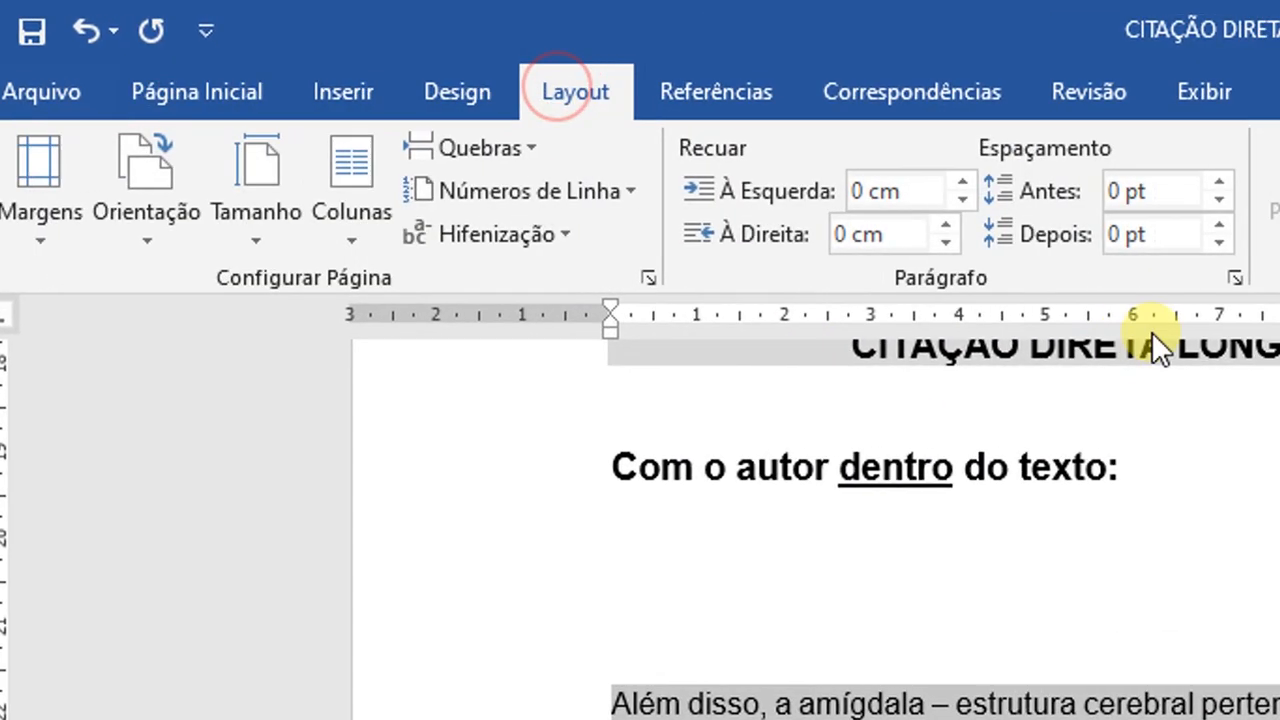
left_click(1235, 277)
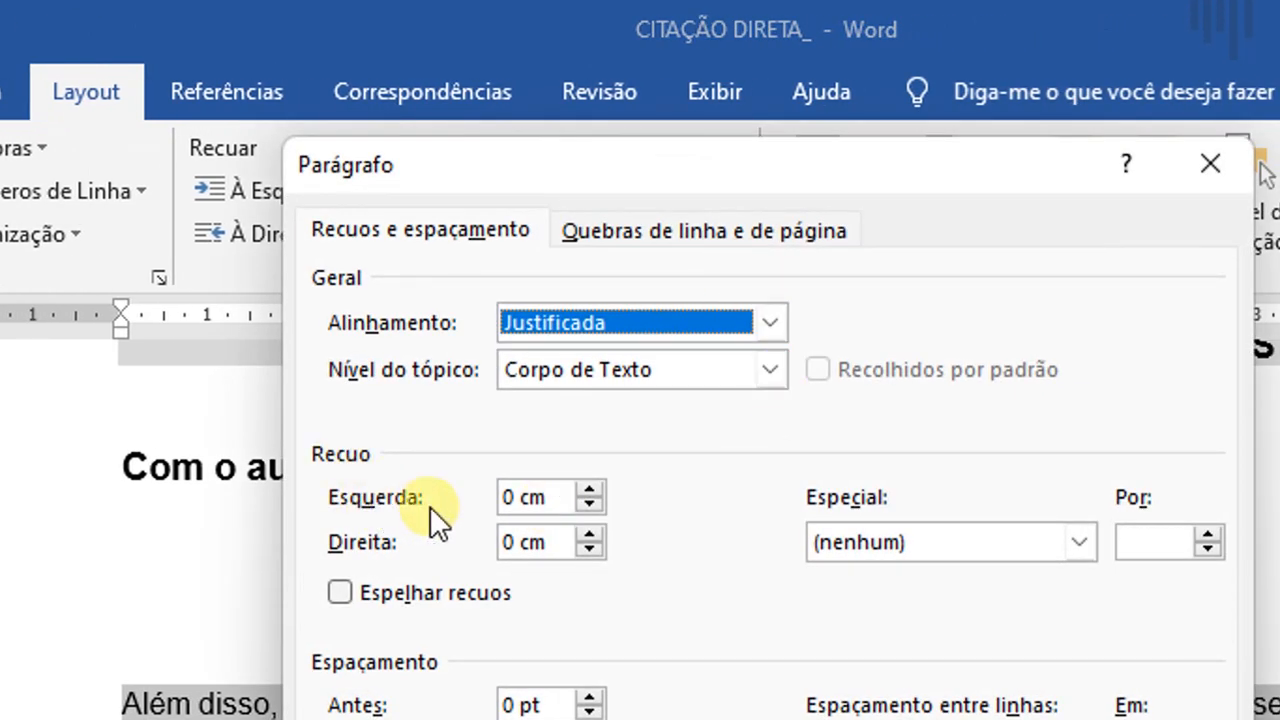
left_click(514, 496)
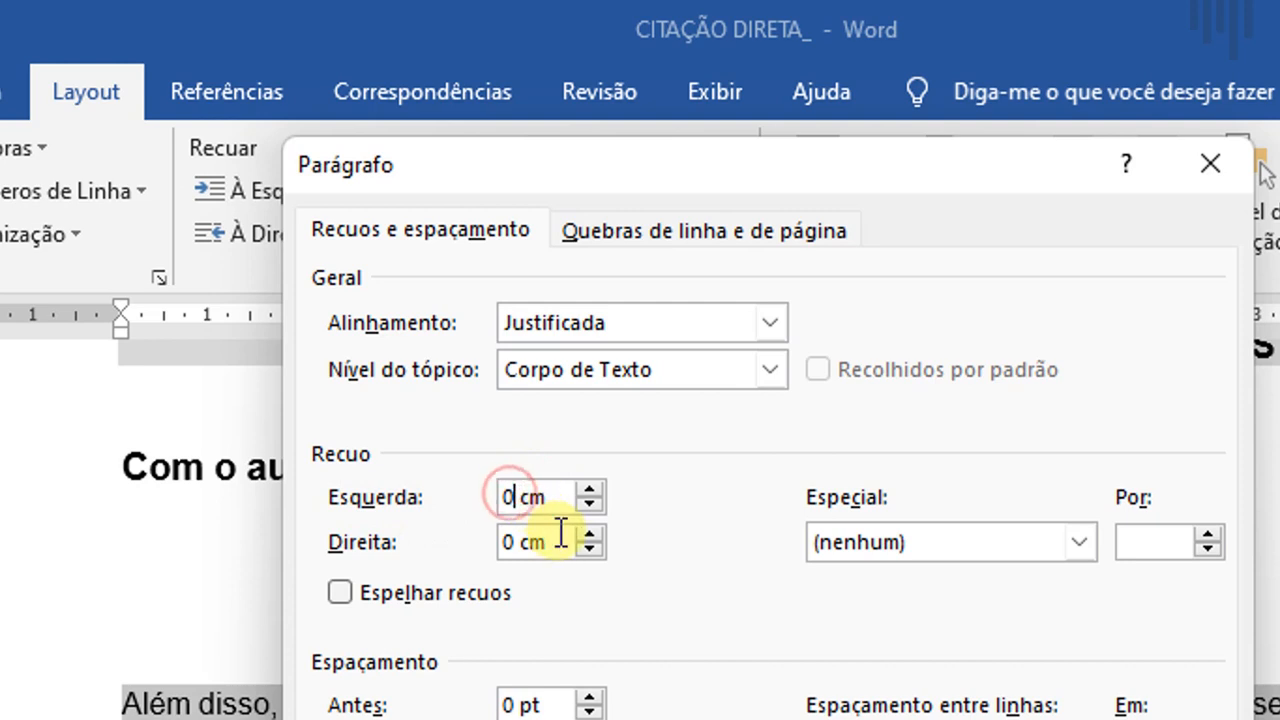
key("BackSpace")
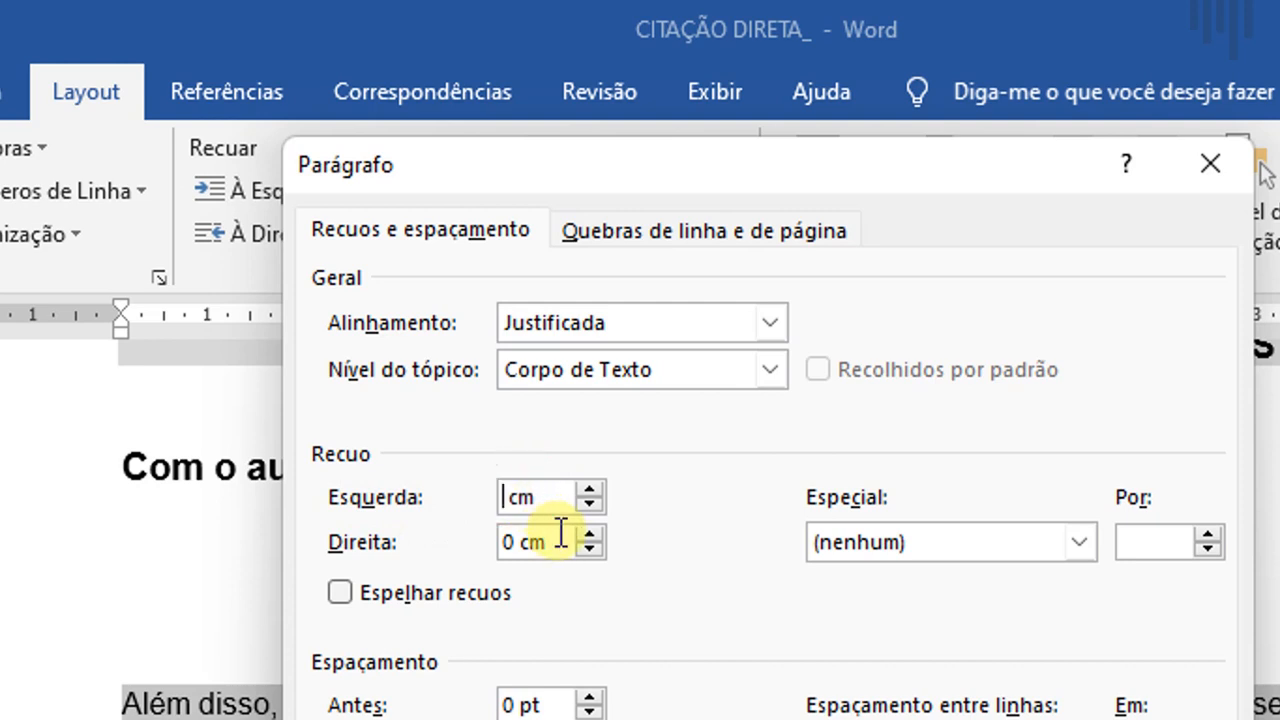
type("4")
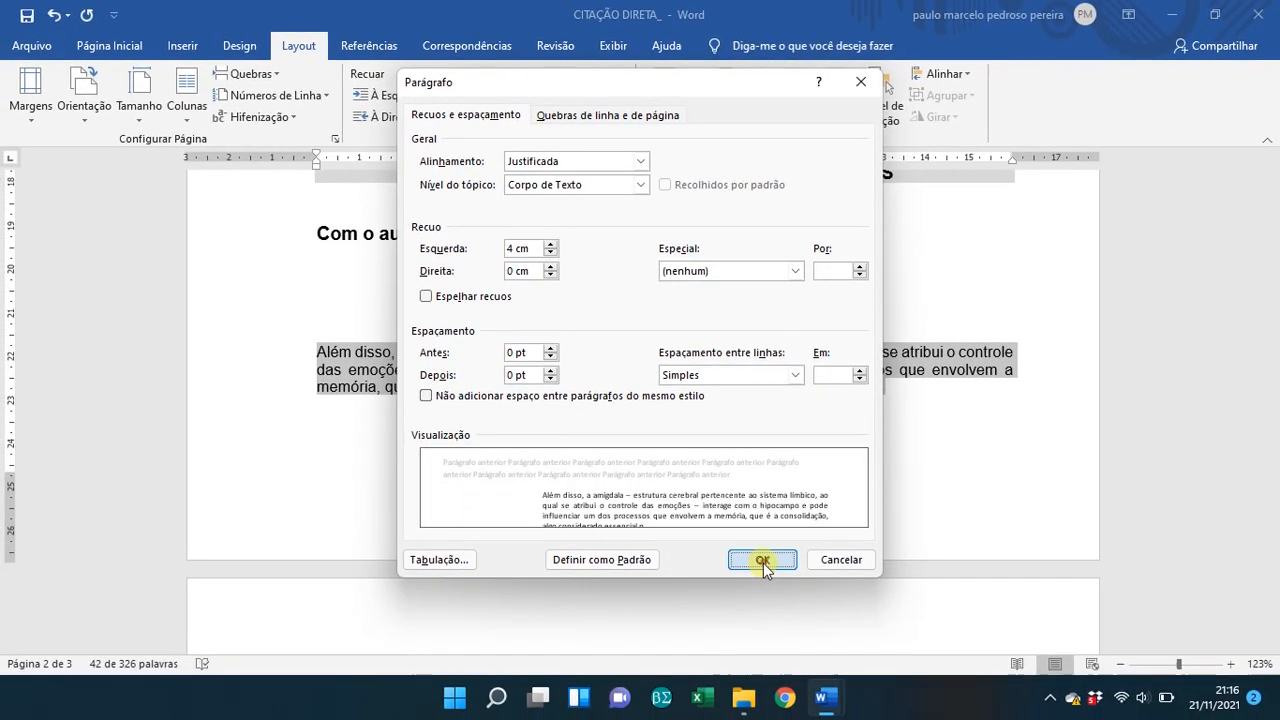
left_click(762, 562)
- Above the indented passage, add a first-line-indented lead-in with 'Segundo', the two authors' surnames and '(2011, p.52):', followed by a blank line
left_click(580, 332)
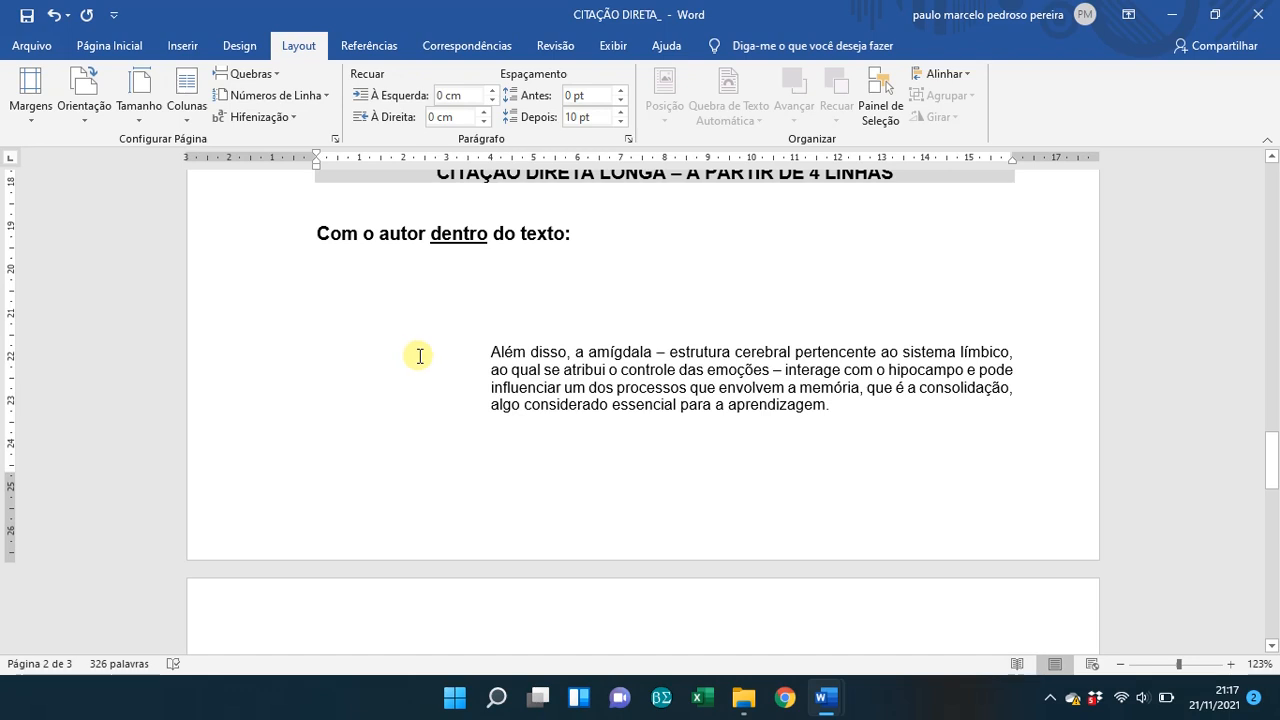
key("Tab")
key("BackSpace")
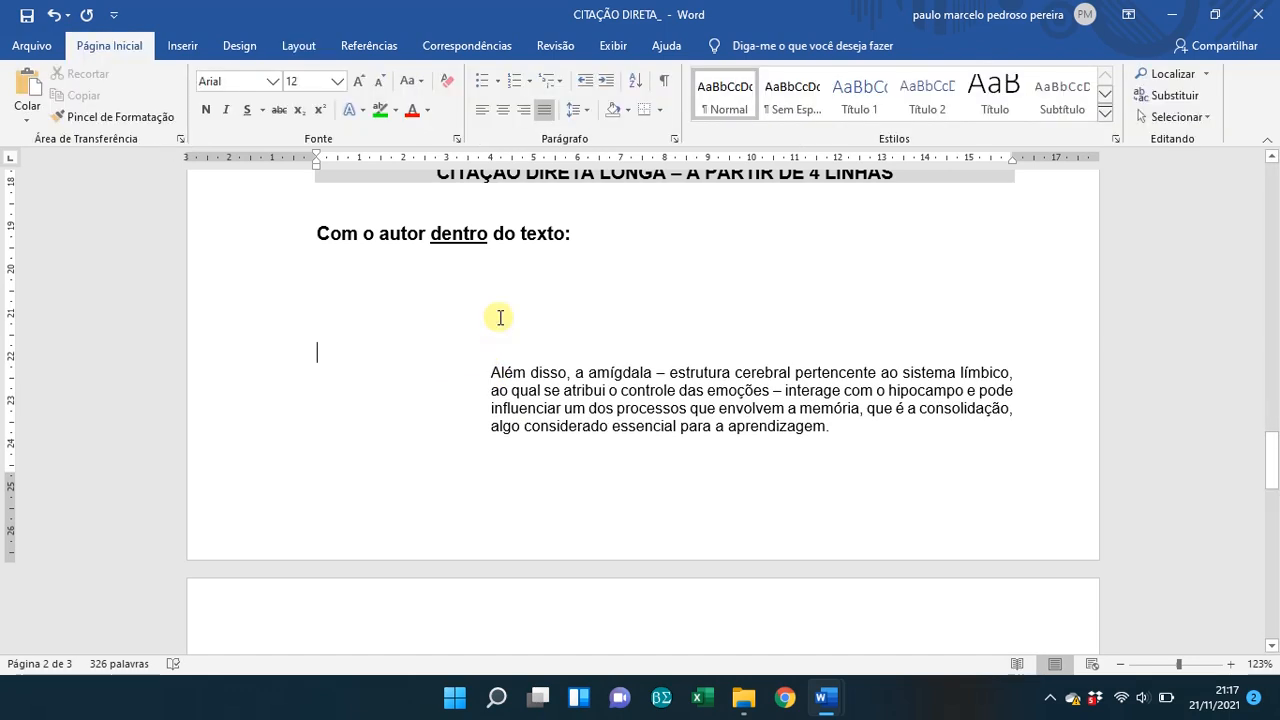
key("Tab")
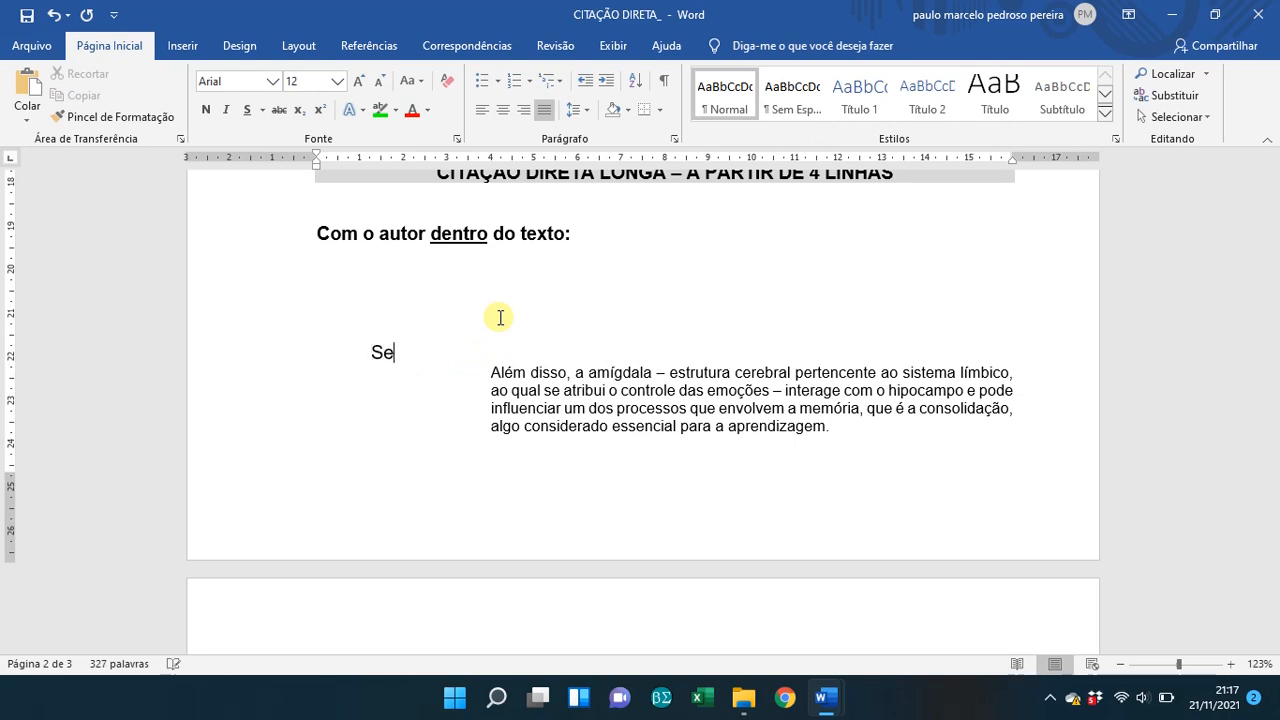
type("Segundo")
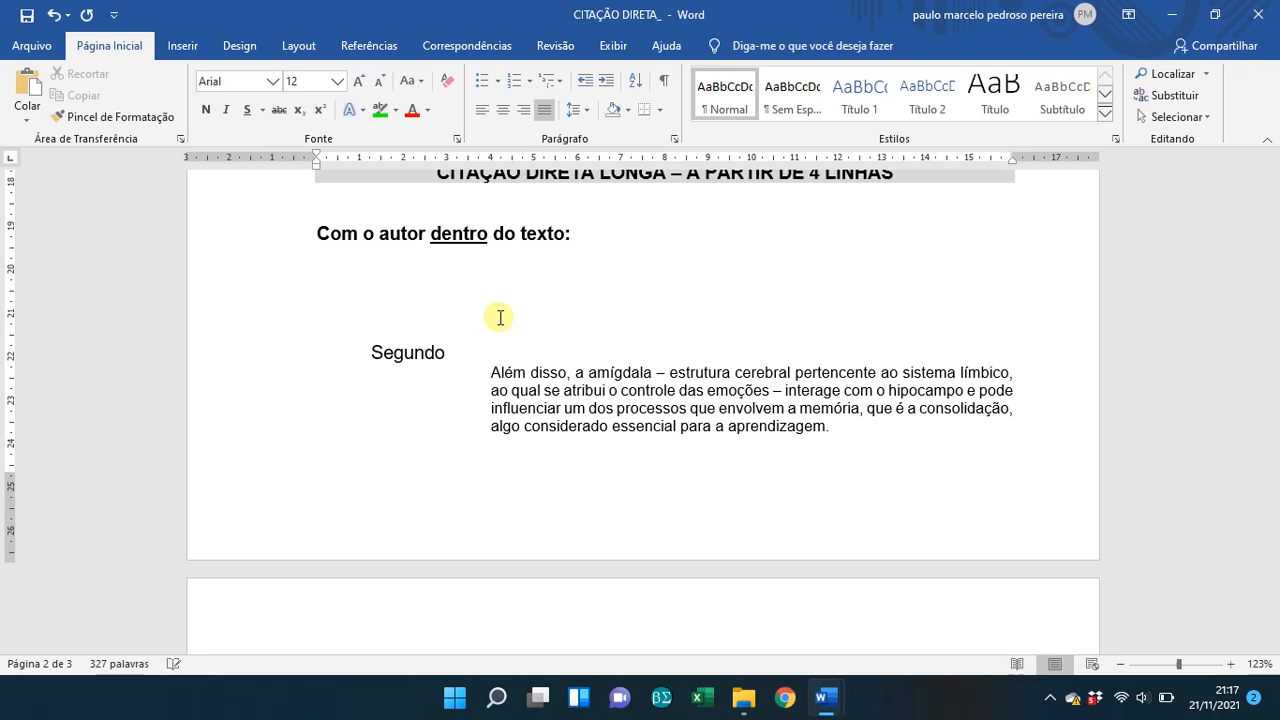
type(" Cosenza e")
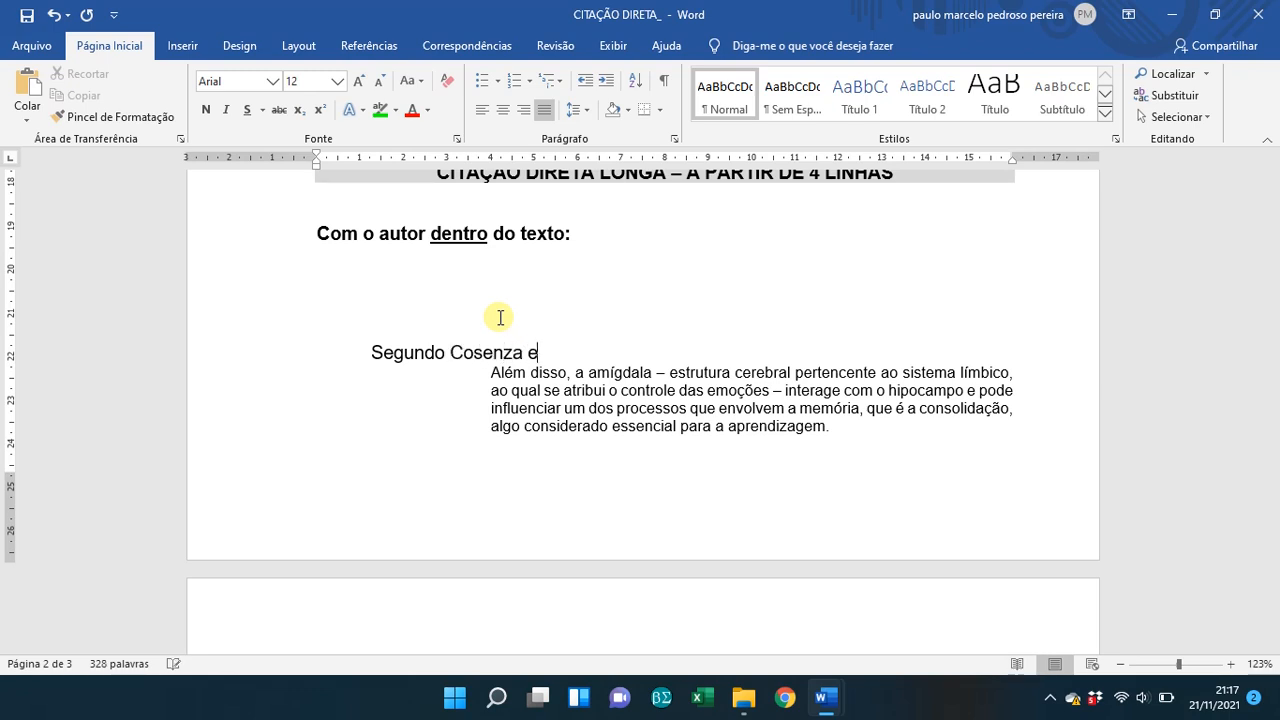
type(" Guerra")
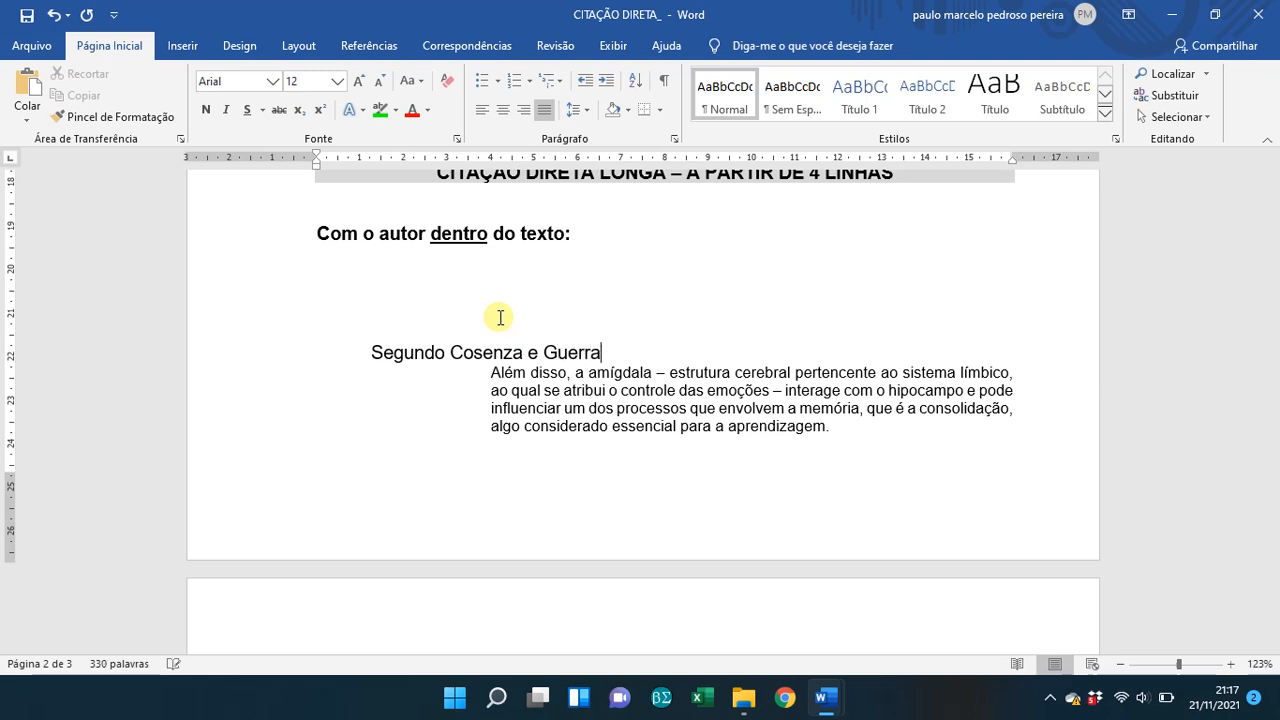
type(" (2011, p.52):")
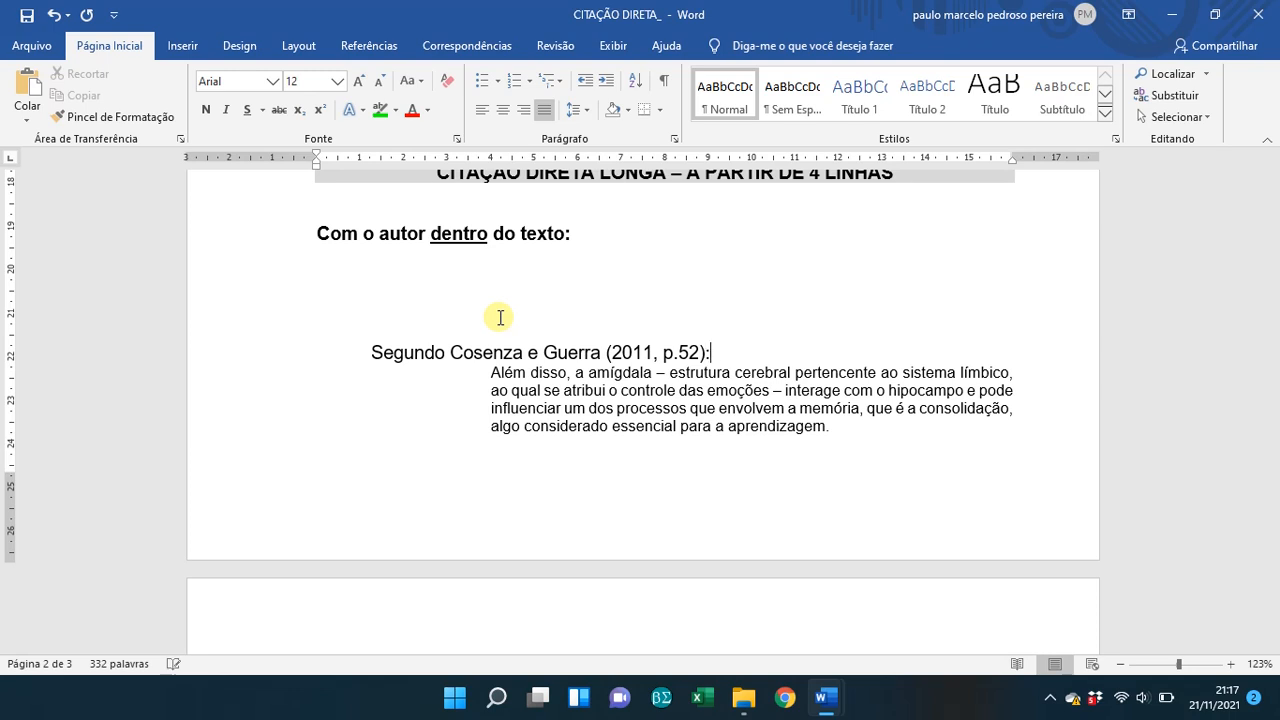
key("Return")
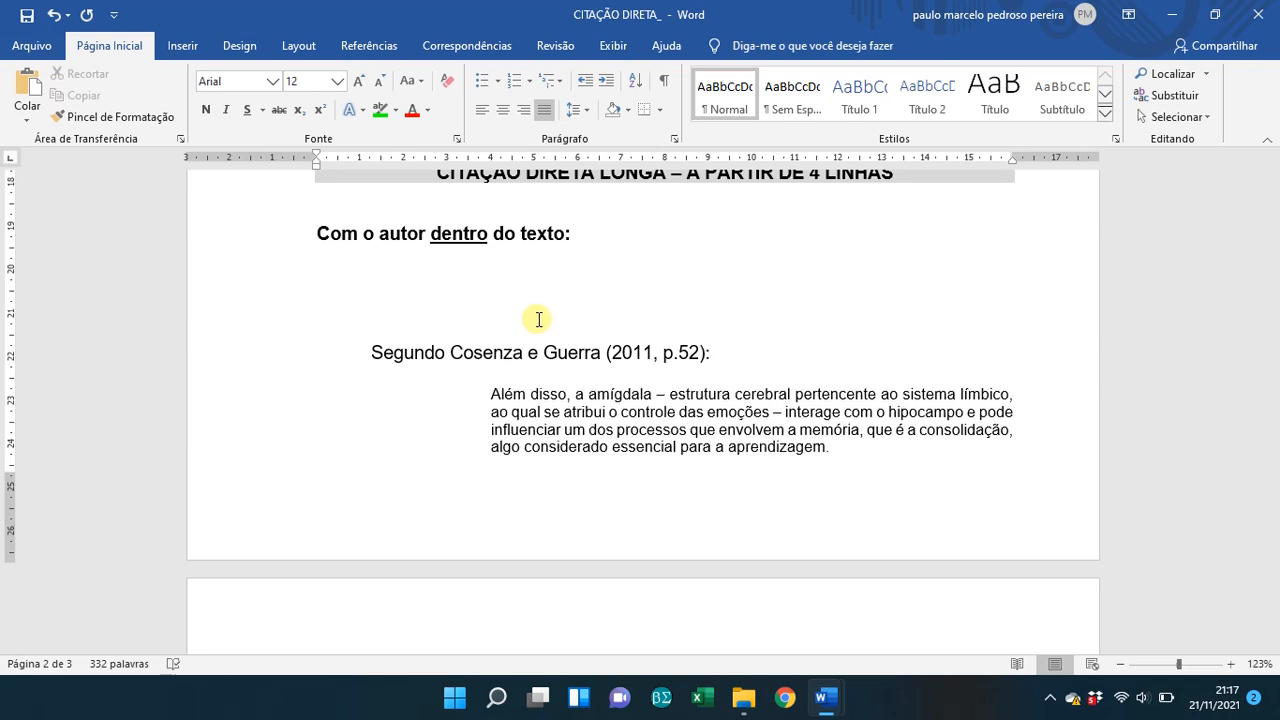
- Paste the copied 'Além disso, a amígdala' passage below the 'Com o autor fora do texto' heading on page 3
scroll(530, 348, "down", 1)
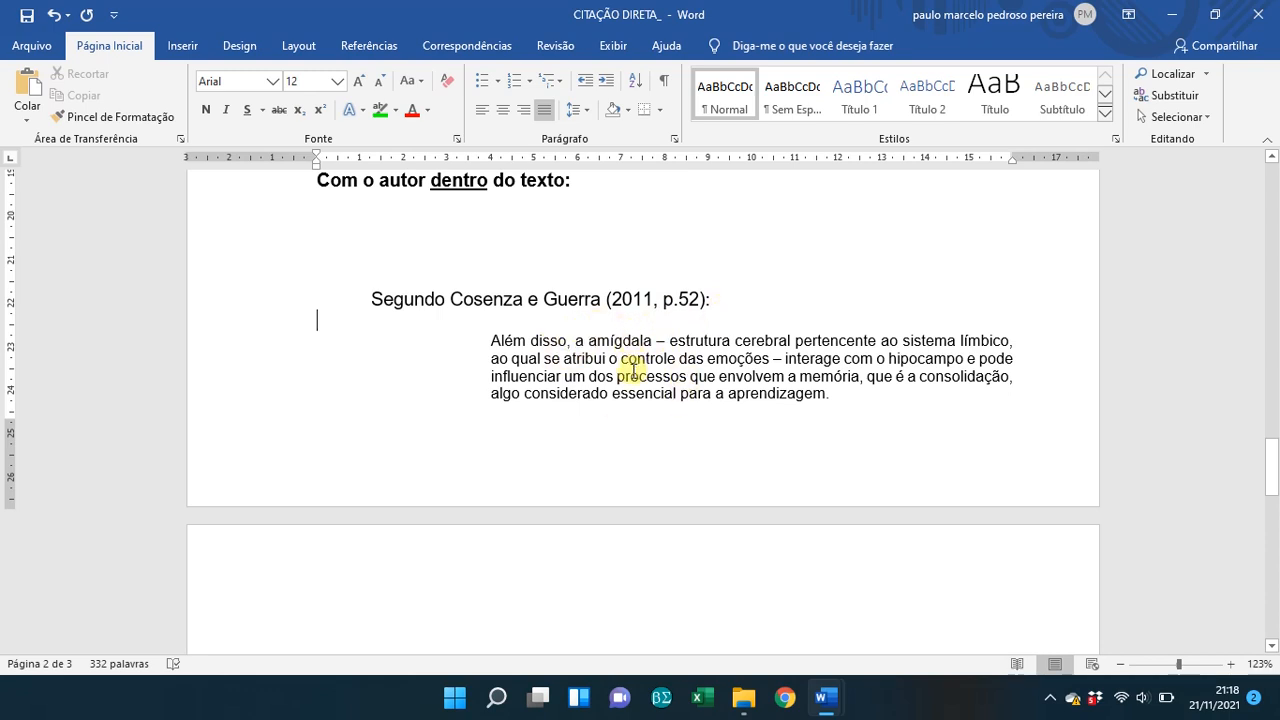
scroll(640, 380, "up", 3)
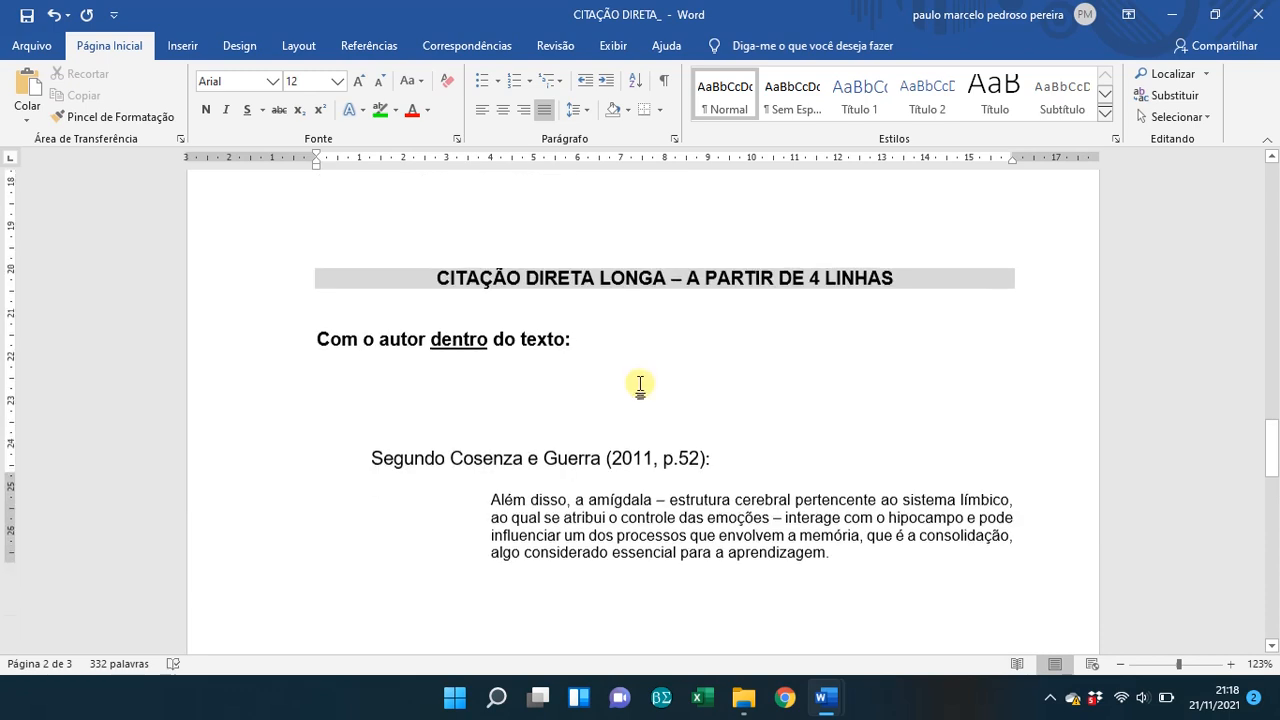
scroll(634, 380, "down", 4)
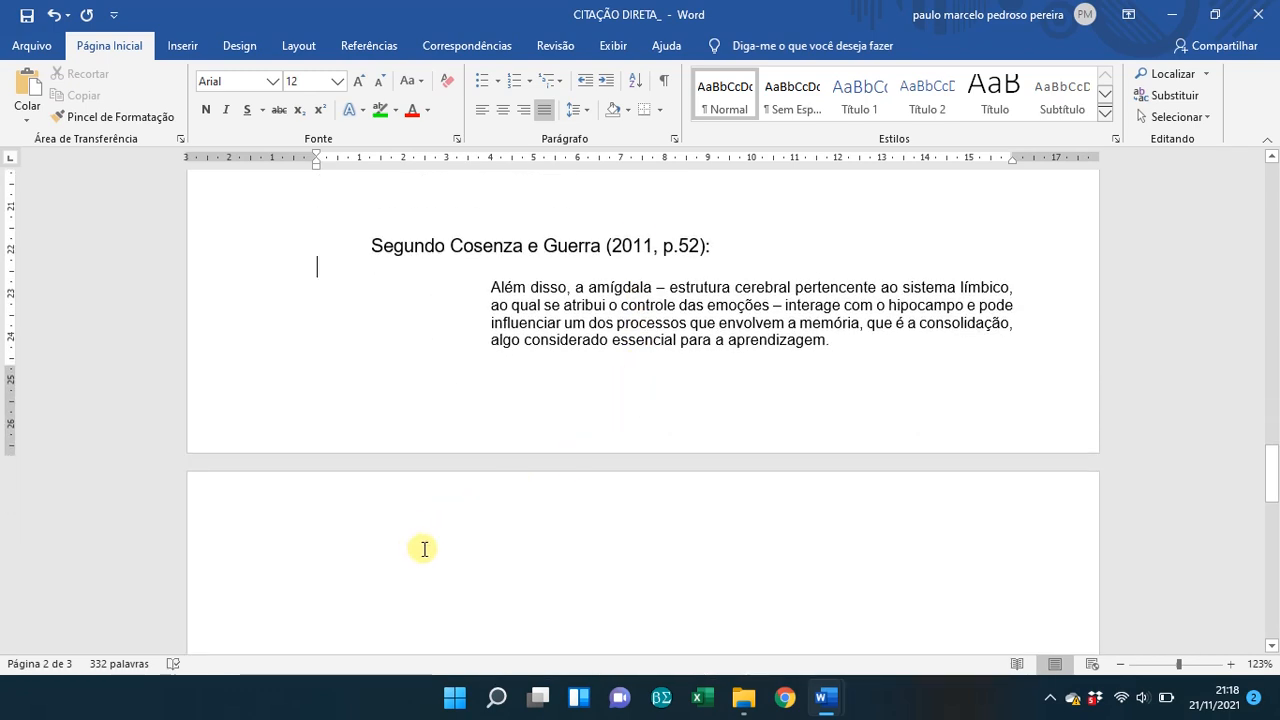
scroll(424, 549, "up", 1)
scroll(420, 545, "down", 6)
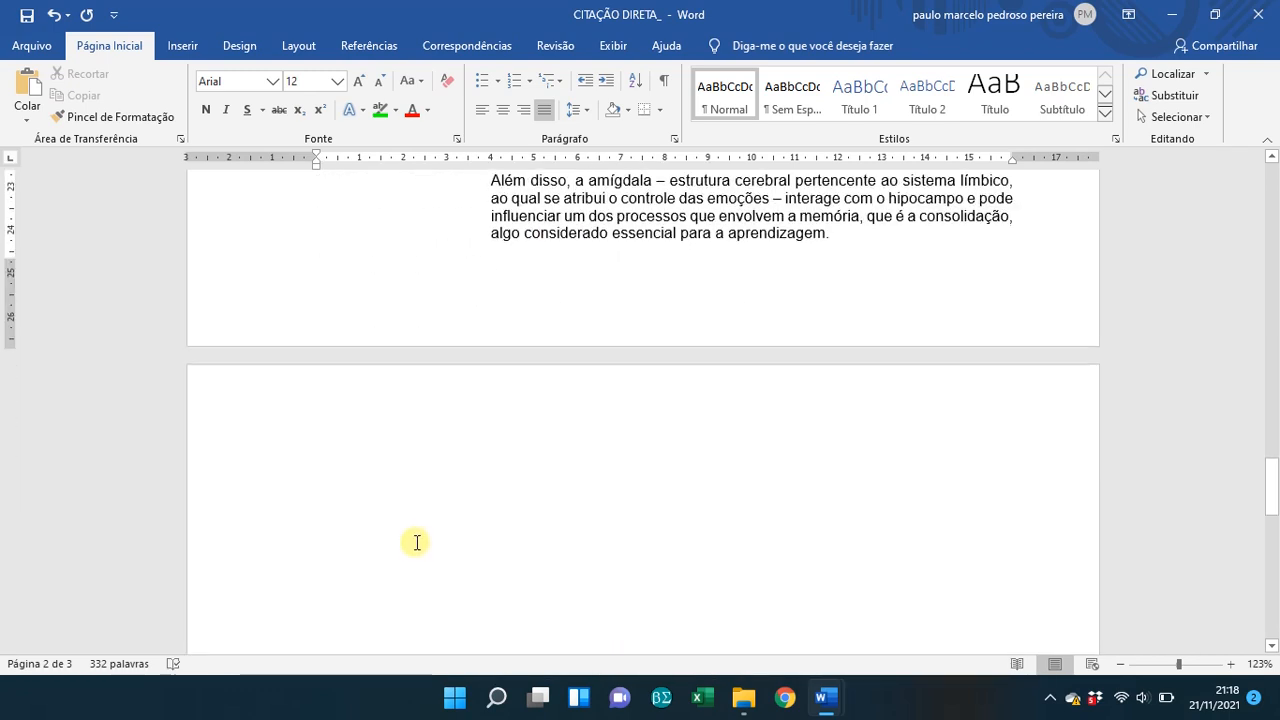
scroll(416, 542, "up", 2)
scroll(417, 540, "down", 3)
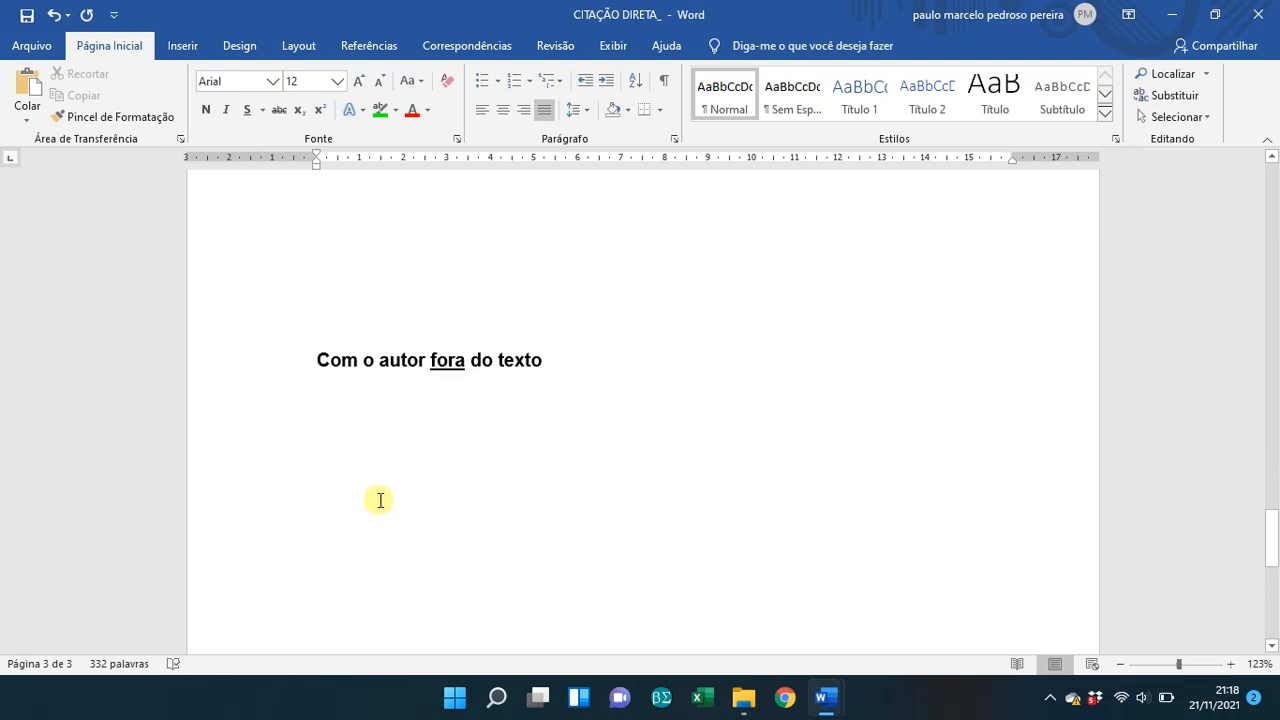
left_click(317, 433)
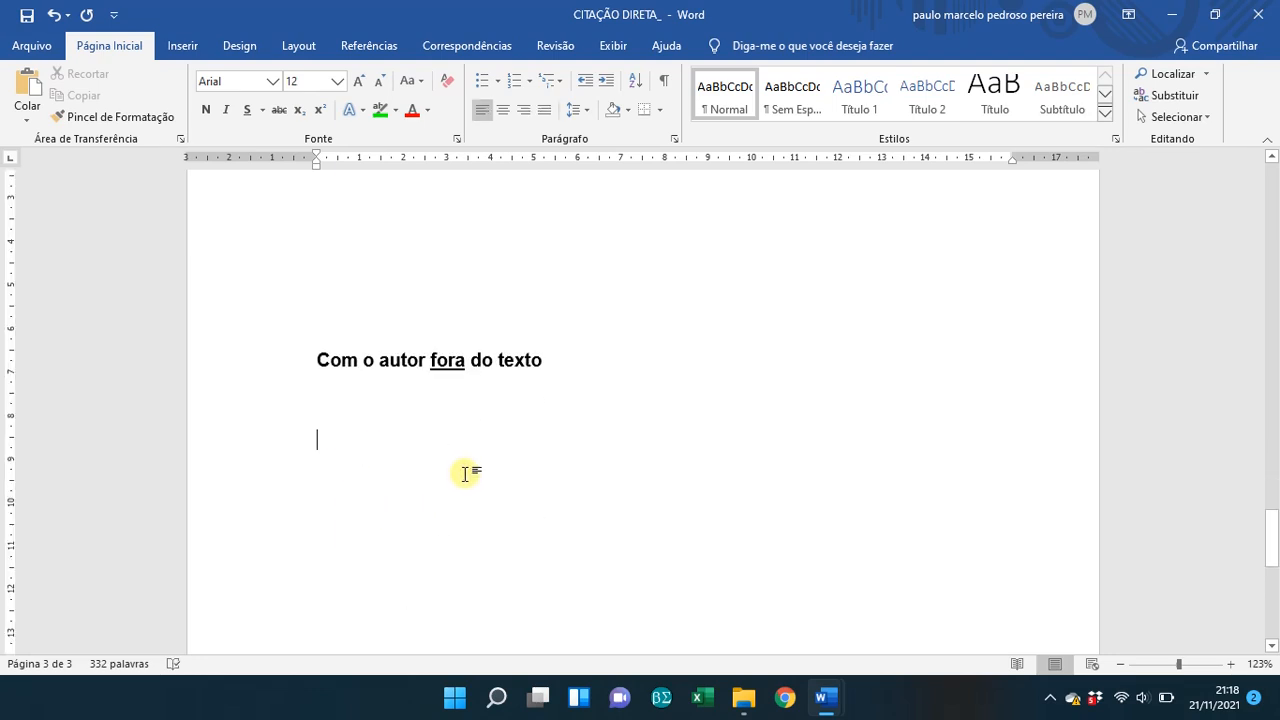
type("Além disso, a amígdala – estrutura cerebral pertencente ao sistema límbico, ao qual se atribui o controle das emoções – interage com o hipocampo e pode influenciar um dos processos que envolvem a memória, que é a consolidação, algo considerado essencial para a aprendizagem.")
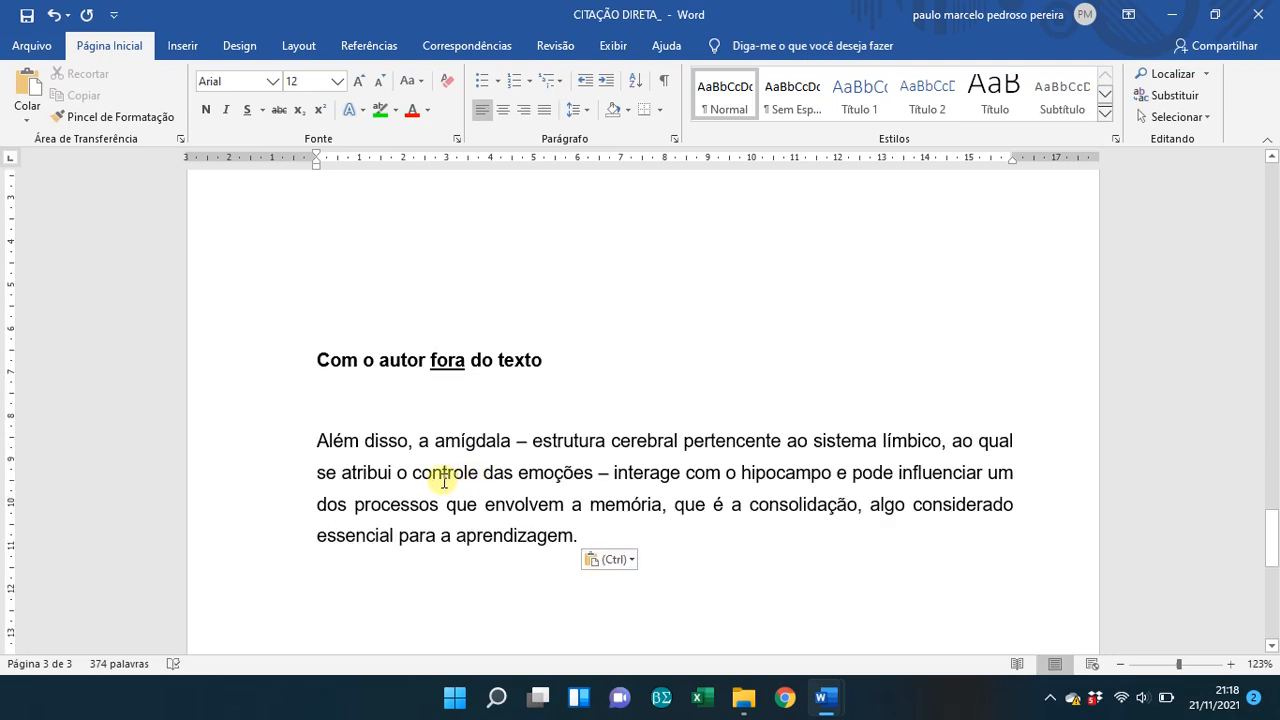
- Format the passage under 'Com o autor fora do texto' with font size 10 and single (Simples) line spacing
left_click_drag(314, 443, 578, 537)
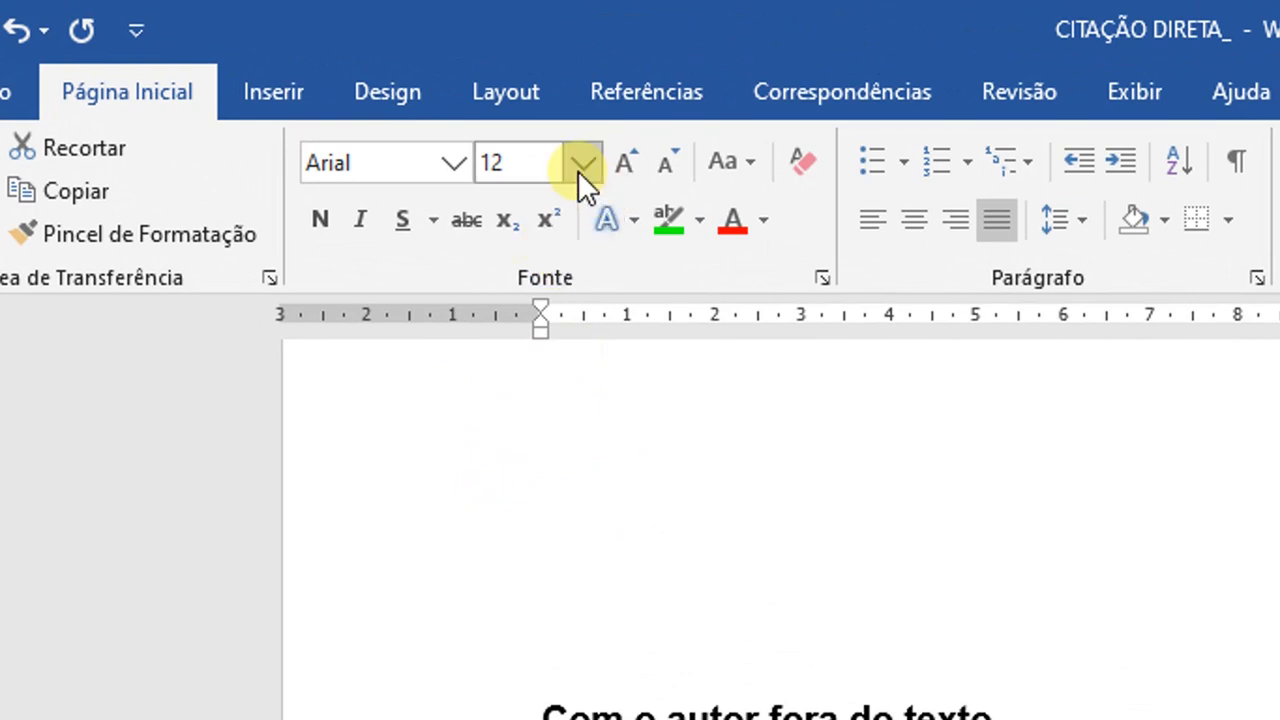
left_click(337, 83)
left_click(516, 277)
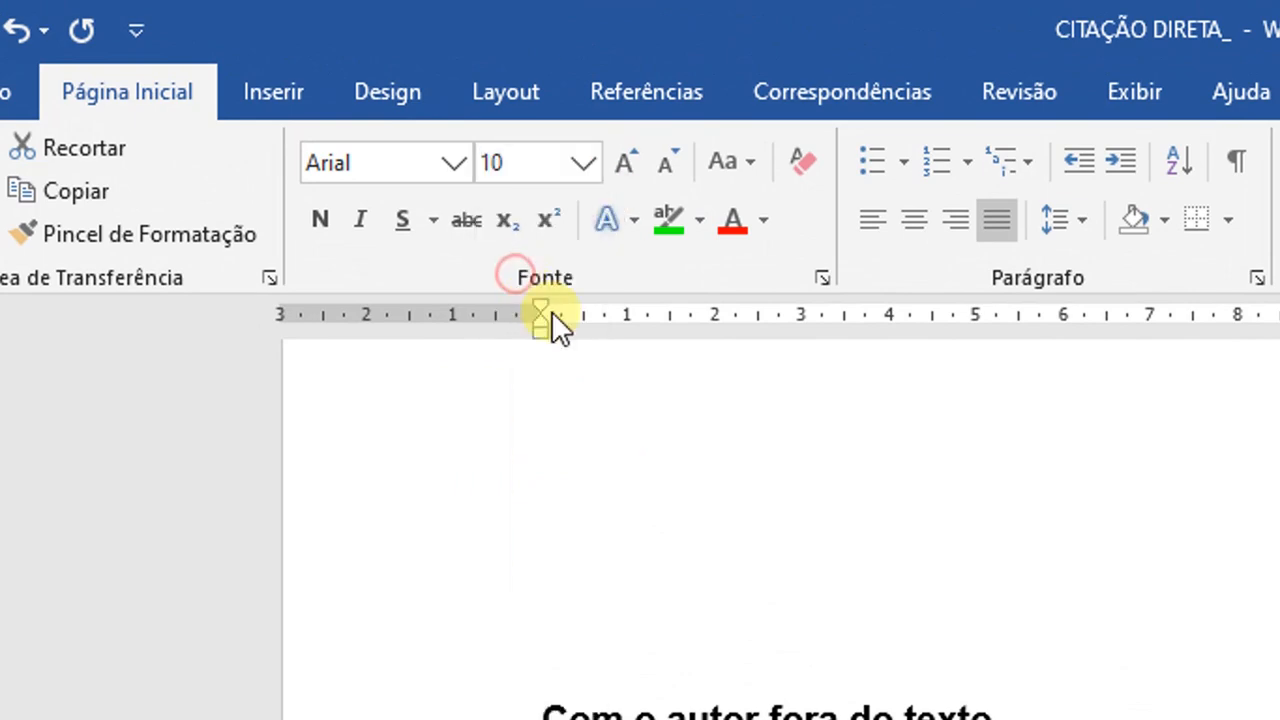
left_click(1161, 275)
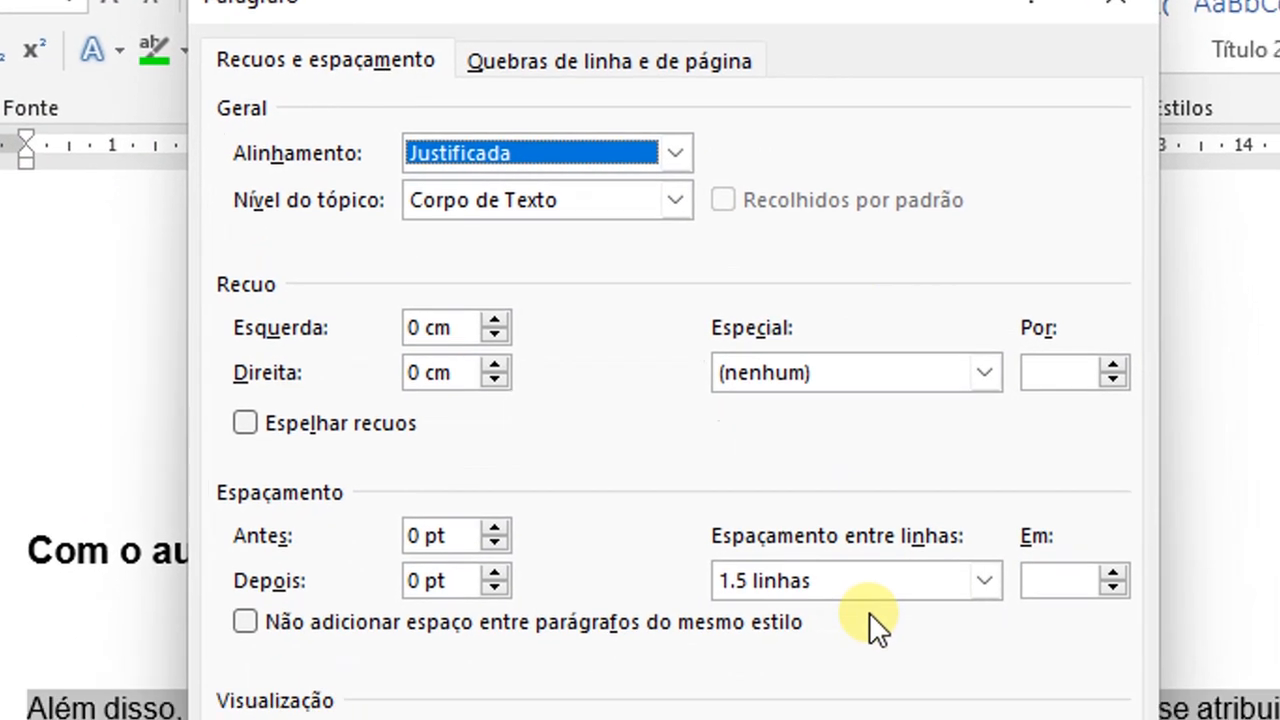
left_click(785, 198)
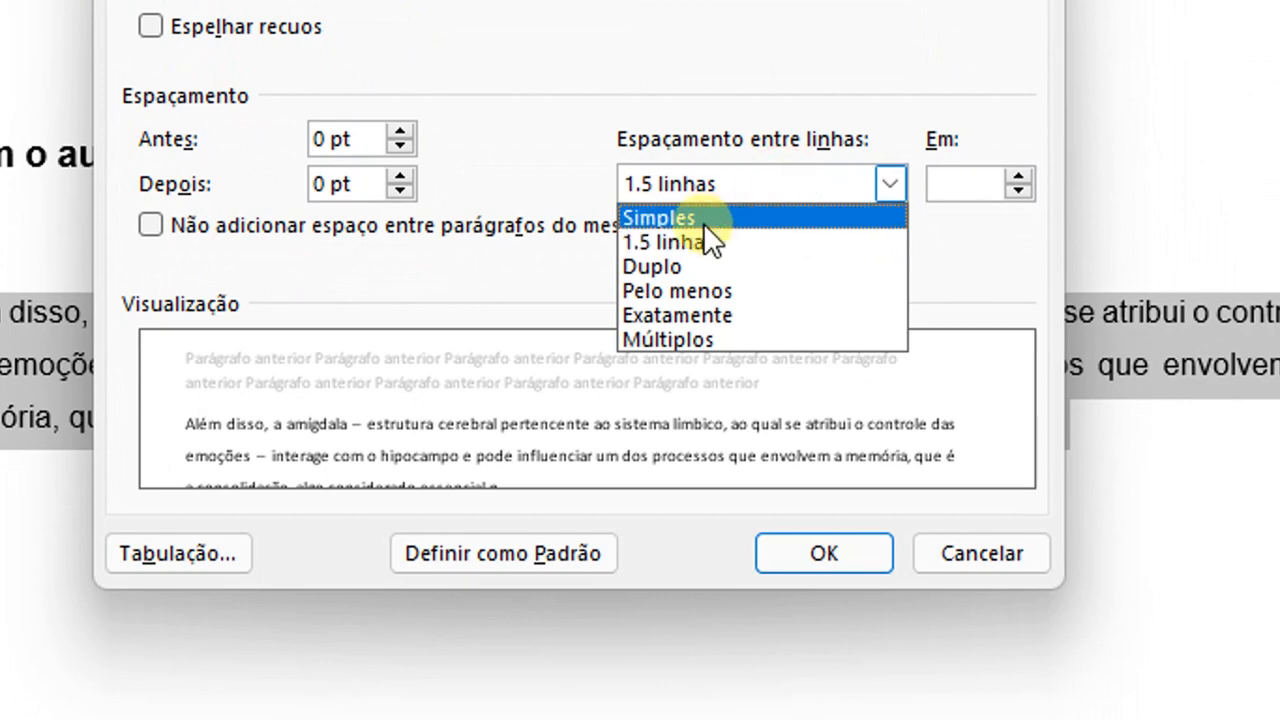
left_click(710, 233)
left_click(836, 540)
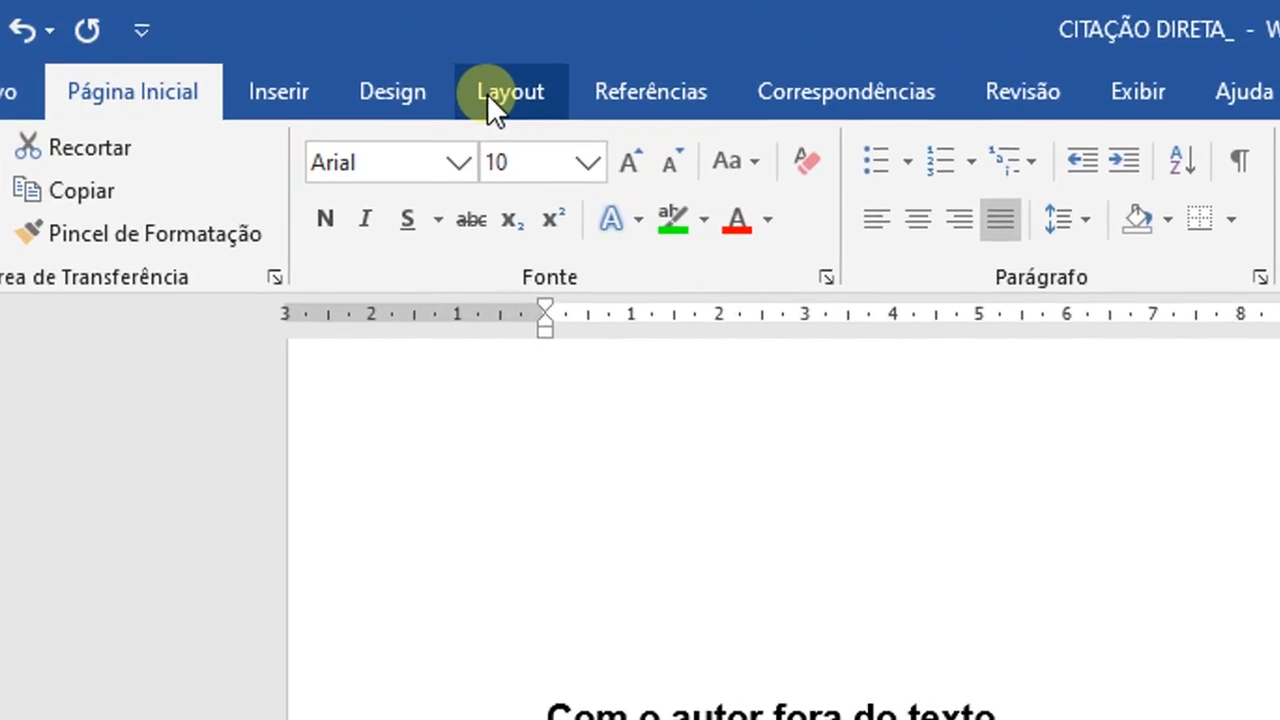
- Set a 4 cm left indent on the passage under 'Com o autor fora do texto'
left_click(343, 63)
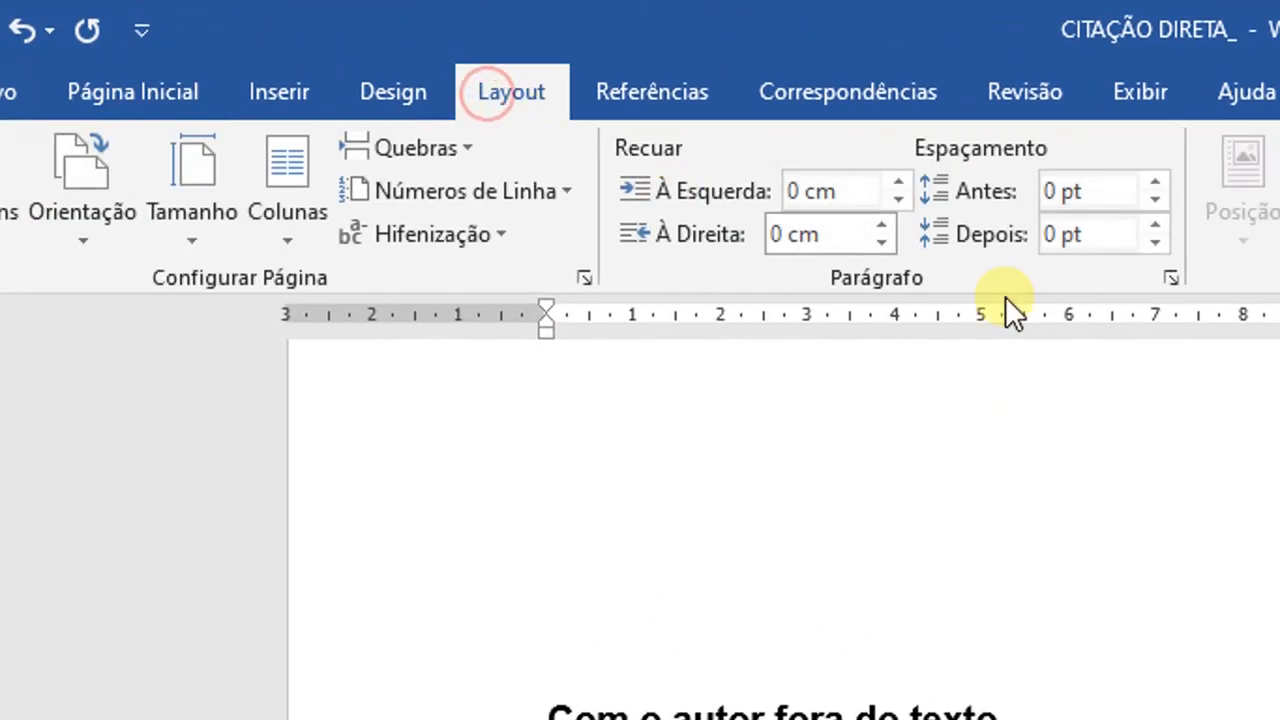
left_click(1171, 278)
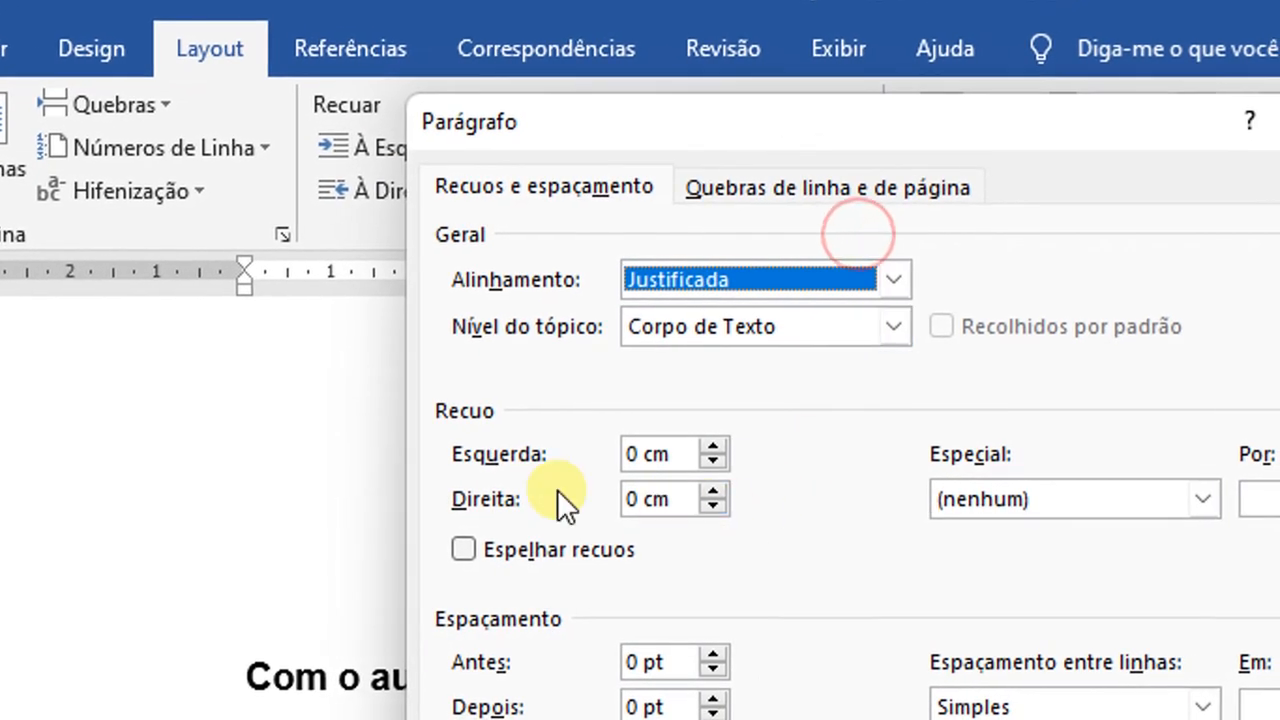
left_click(635, 456)
key("BackSpace")
type("4")
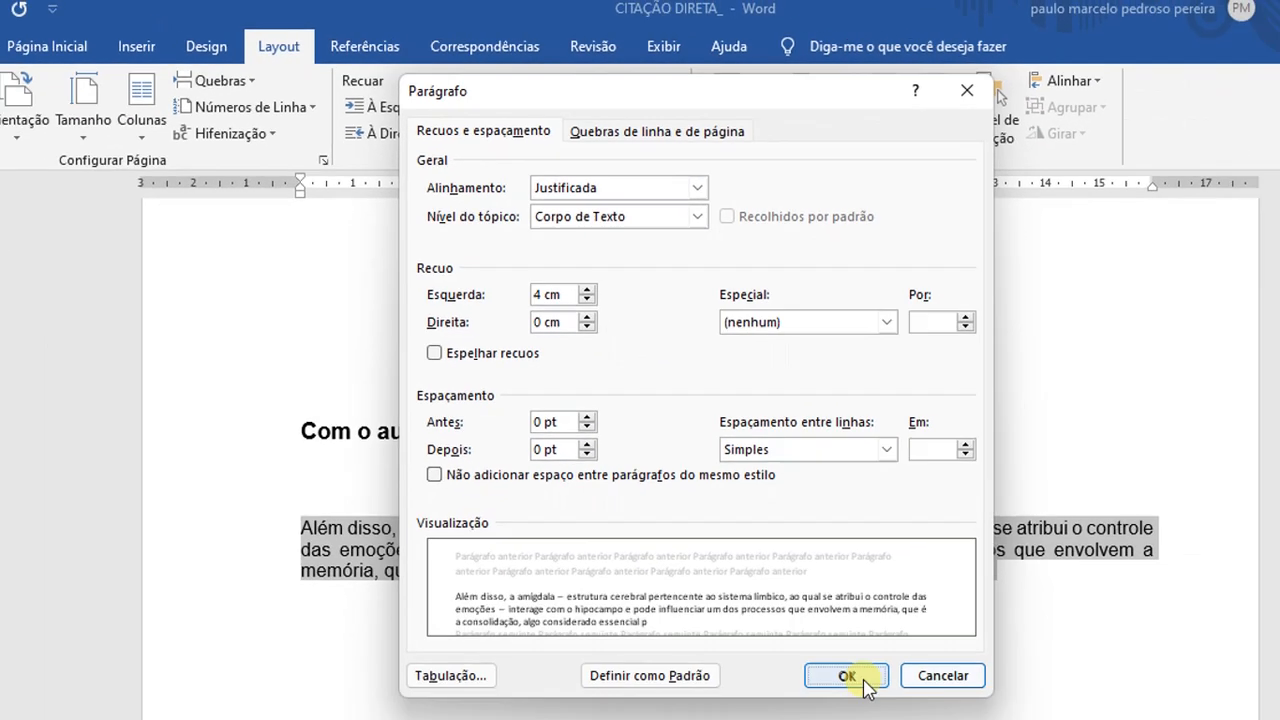
left_click(857, 677)
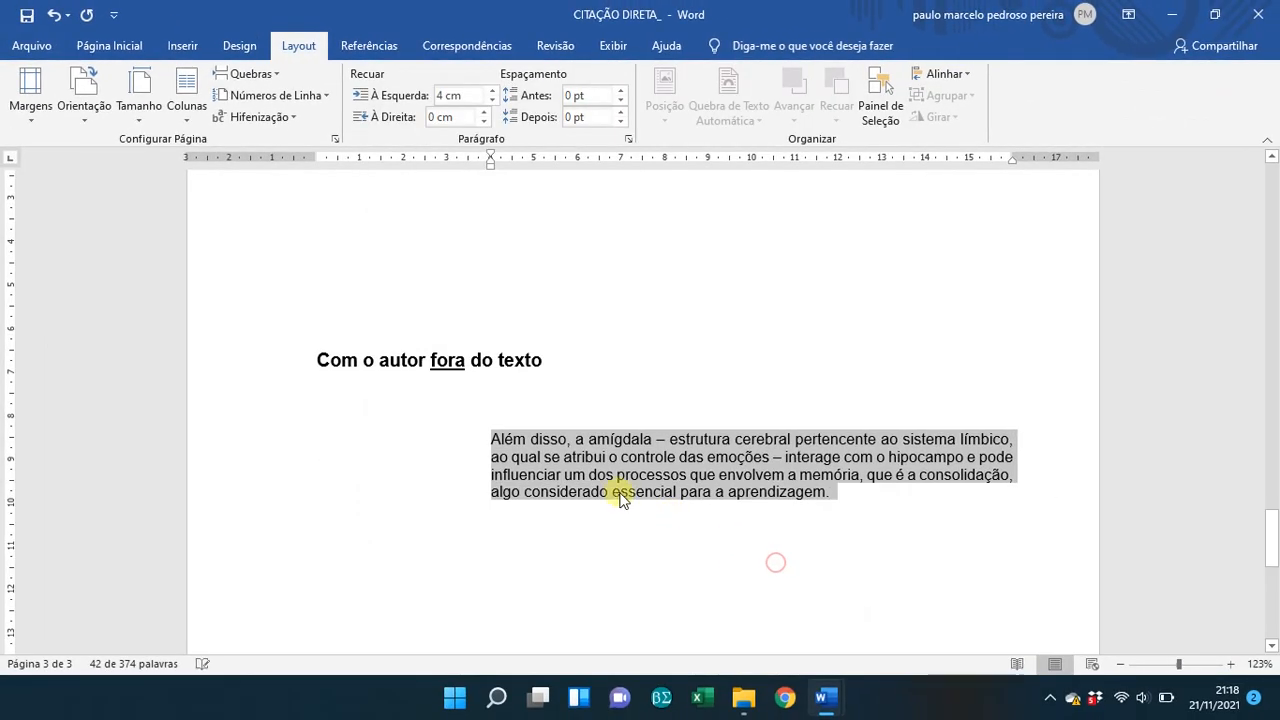
left_click(477, 423)
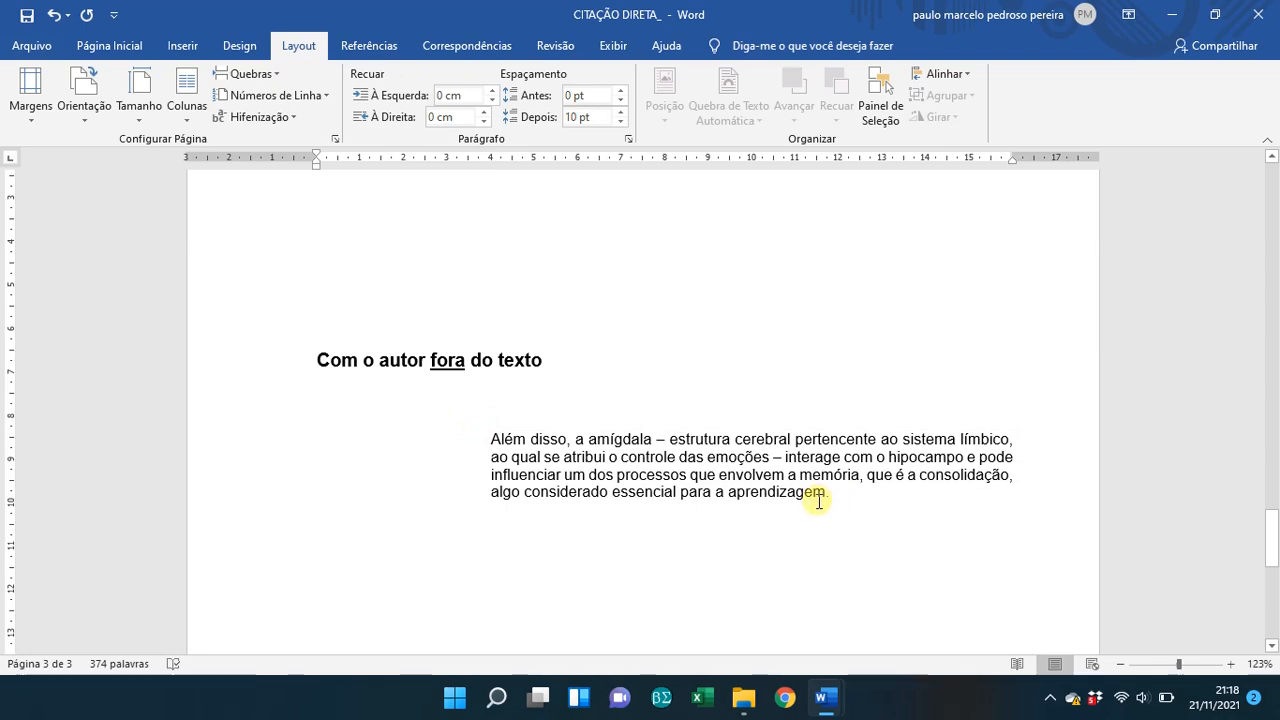
- Before the final period of the passage under 'Com o autor fora do texto', add a parenthetical citation with both authors' capitalized surnames separated by a semicolon, '2011, p.52'
left_click(827, 494)
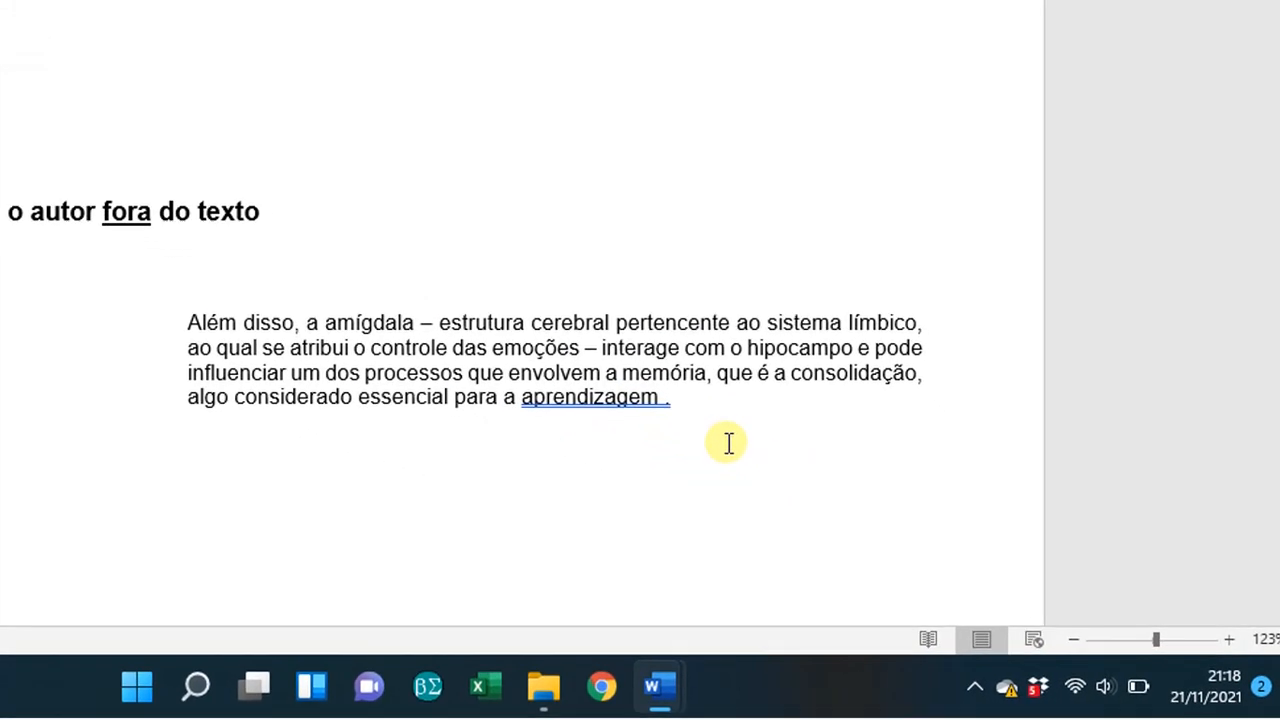
type("()")
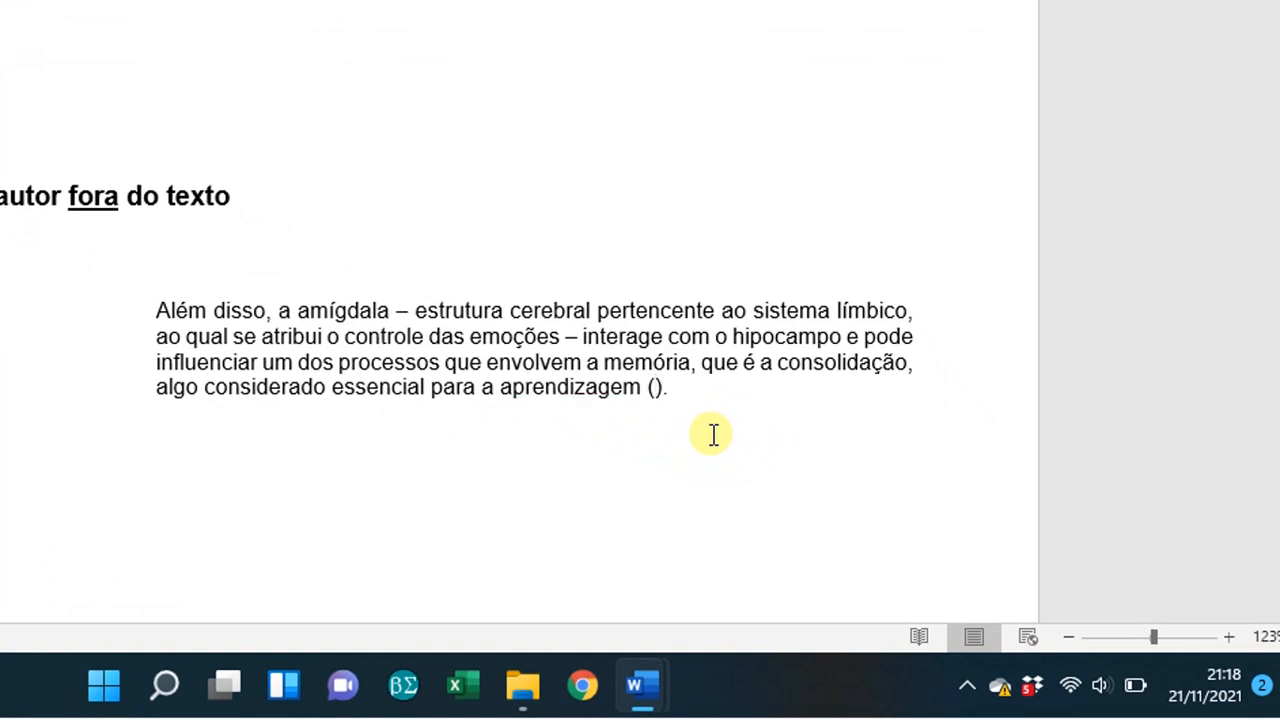
type("COSENZA")
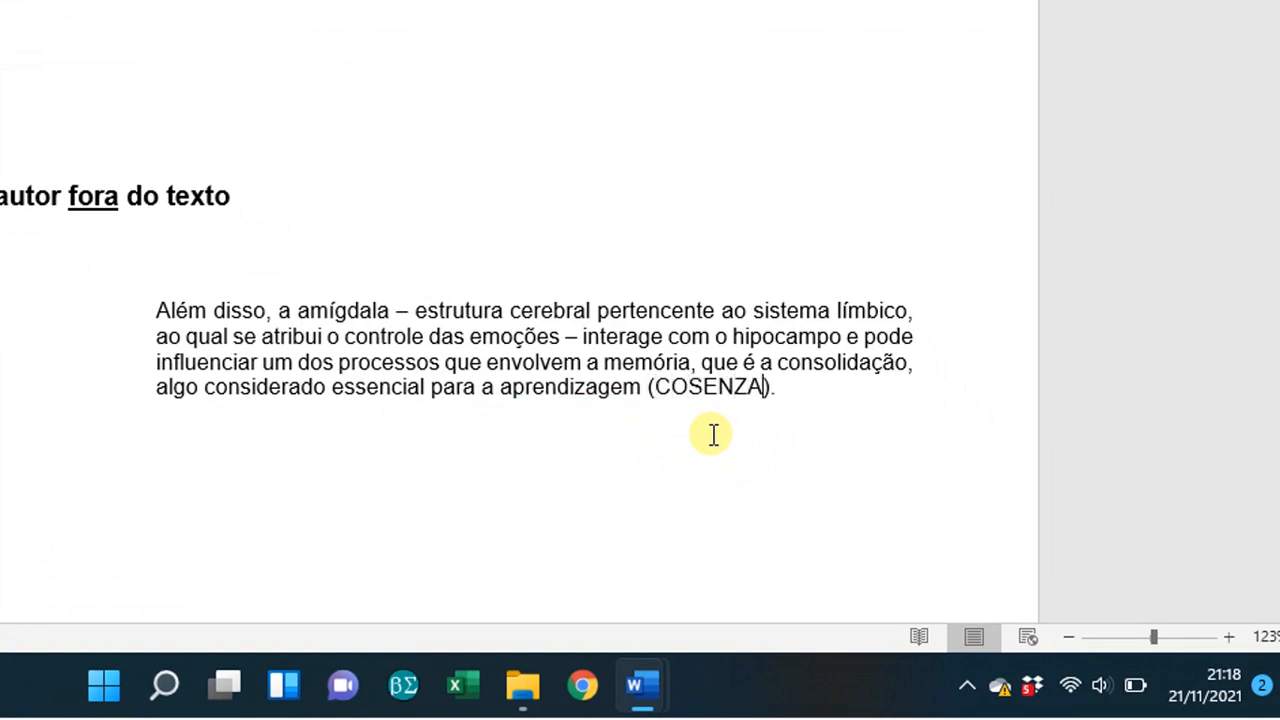
type("; GUERRA")
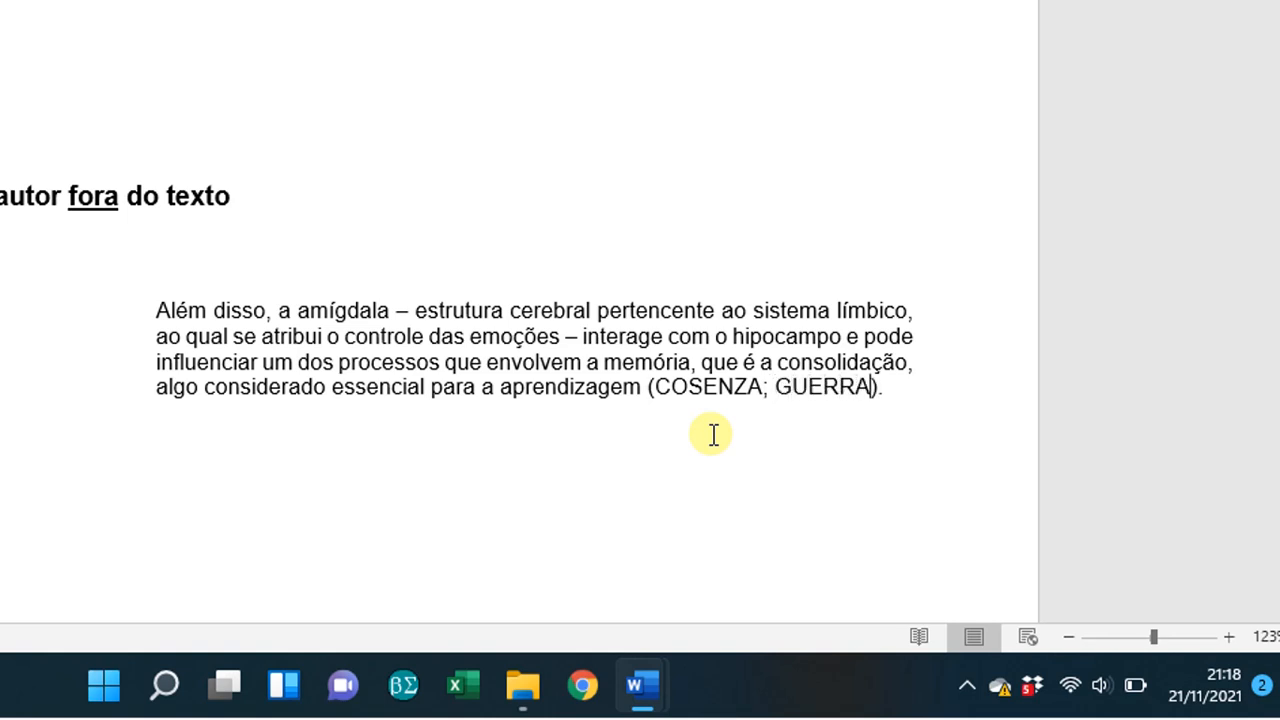
type(", 2011")
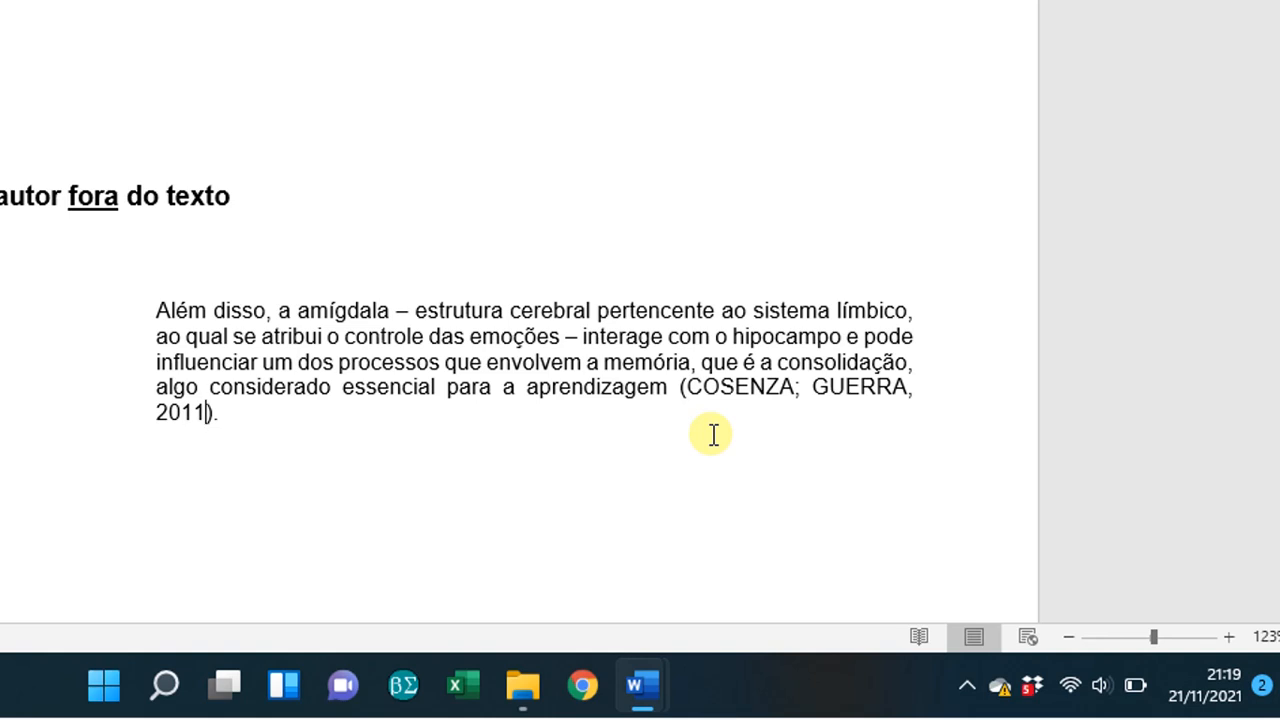
type(", p.52")
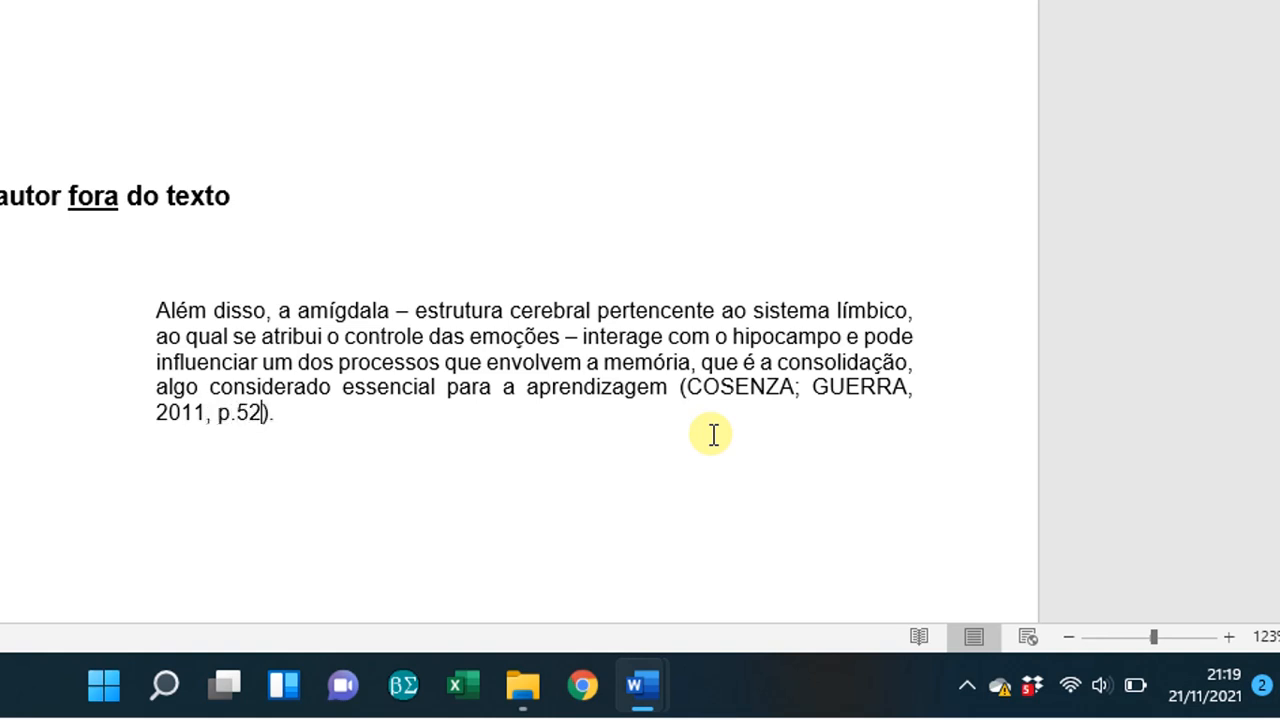
left_click(303, 417)
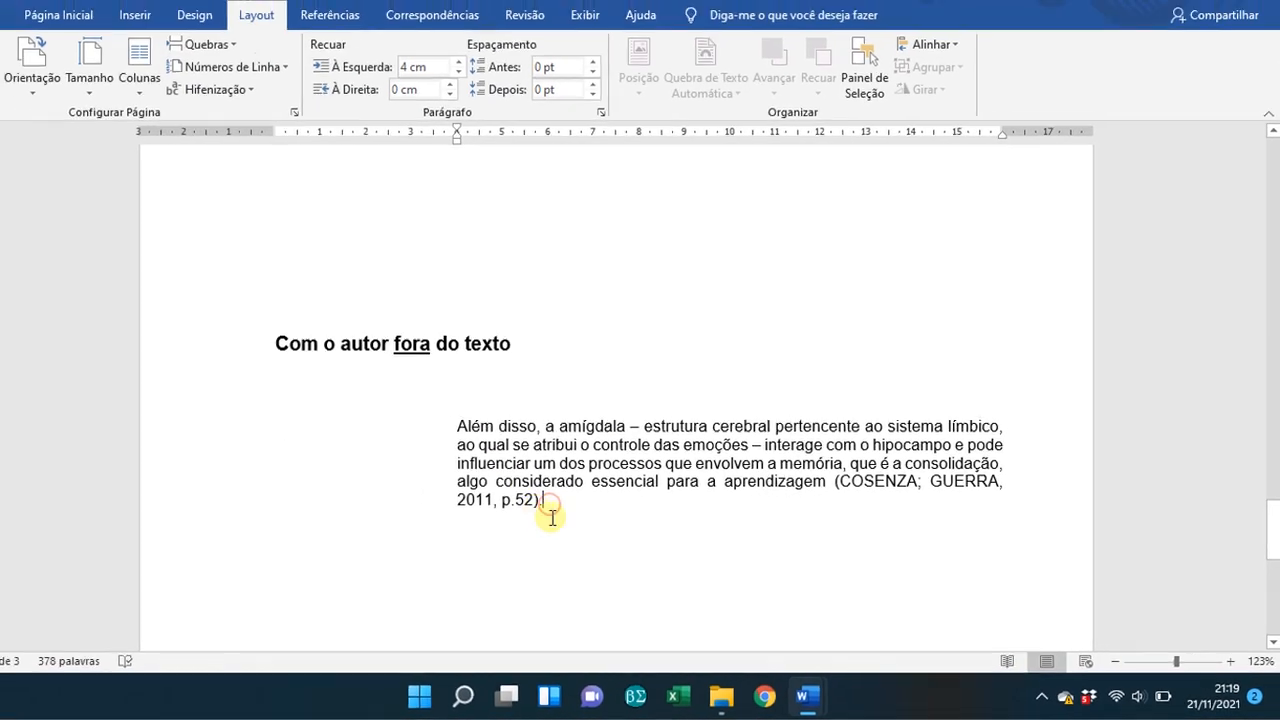
- Insert three blank lines above the 'Segundo' lead-in under 'Com o autor dentro do texto' to push the long citation onto page 3
scroll(347, 451, "up", 7)
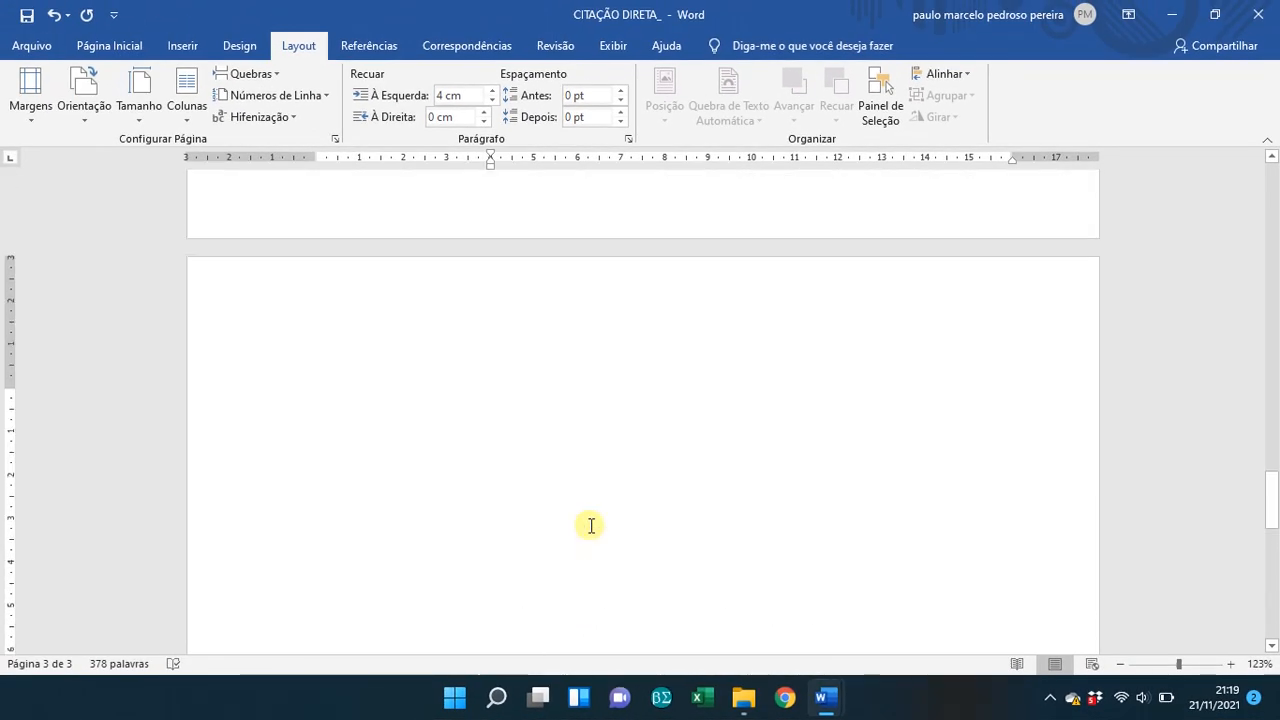
scroll(591, 525, "up", 4)
left_click(428, 322)
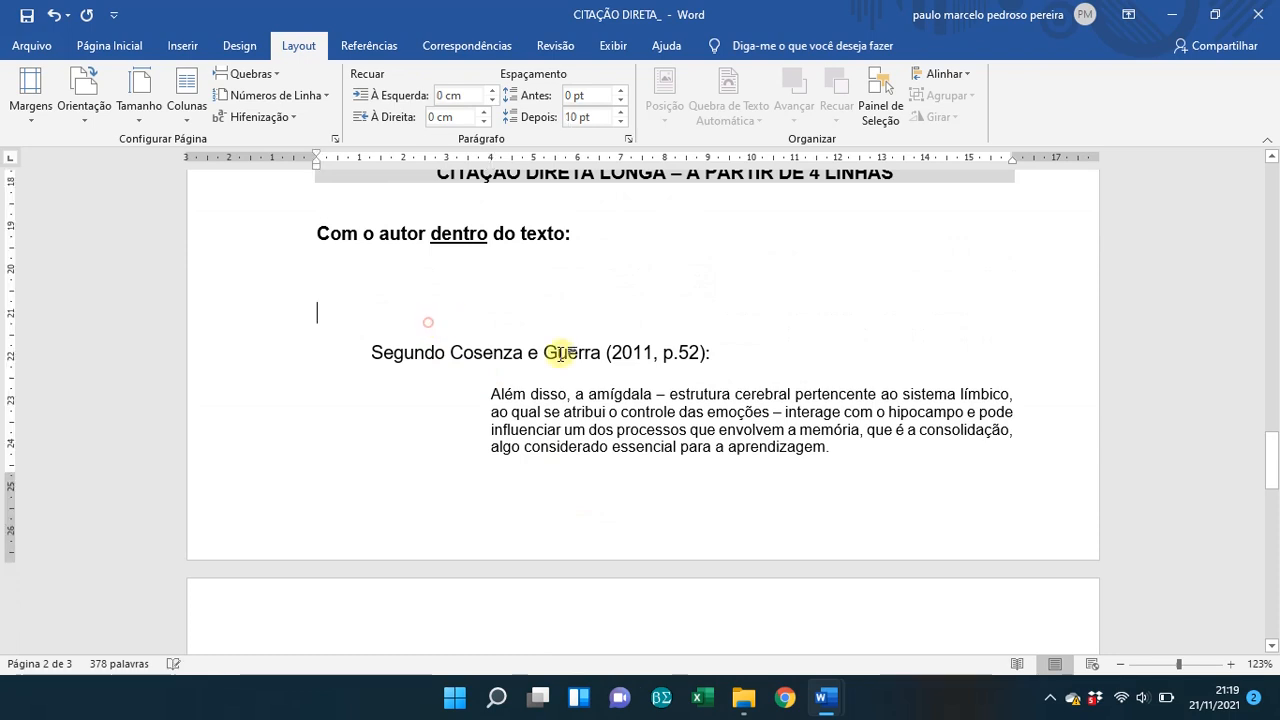
key("Return")
key("Return")
key("Return")
- Remove five surplus blank lines between the first indented passage and the 'Com o autor fora do texto' heading
scroll(625, 430, "down", 5)
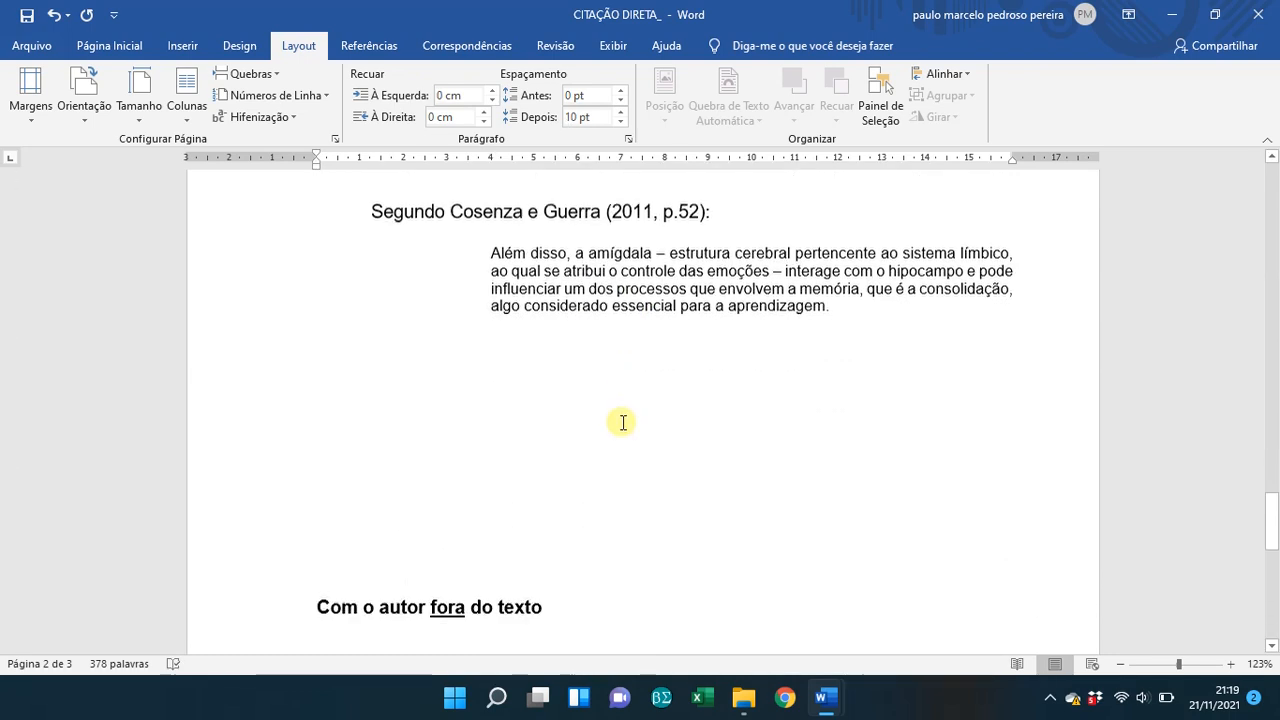
left_click(495, 389)
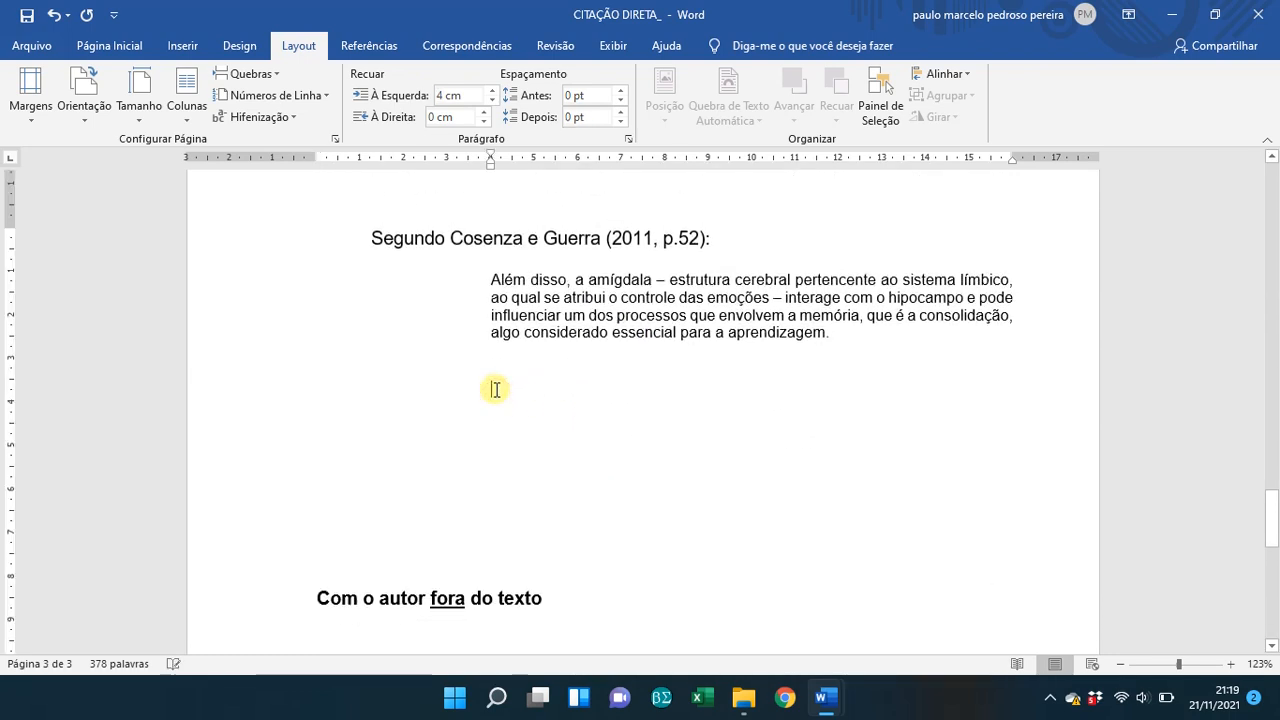
key("Delete")
key("Delete")
key("Delete")
key("Delete")
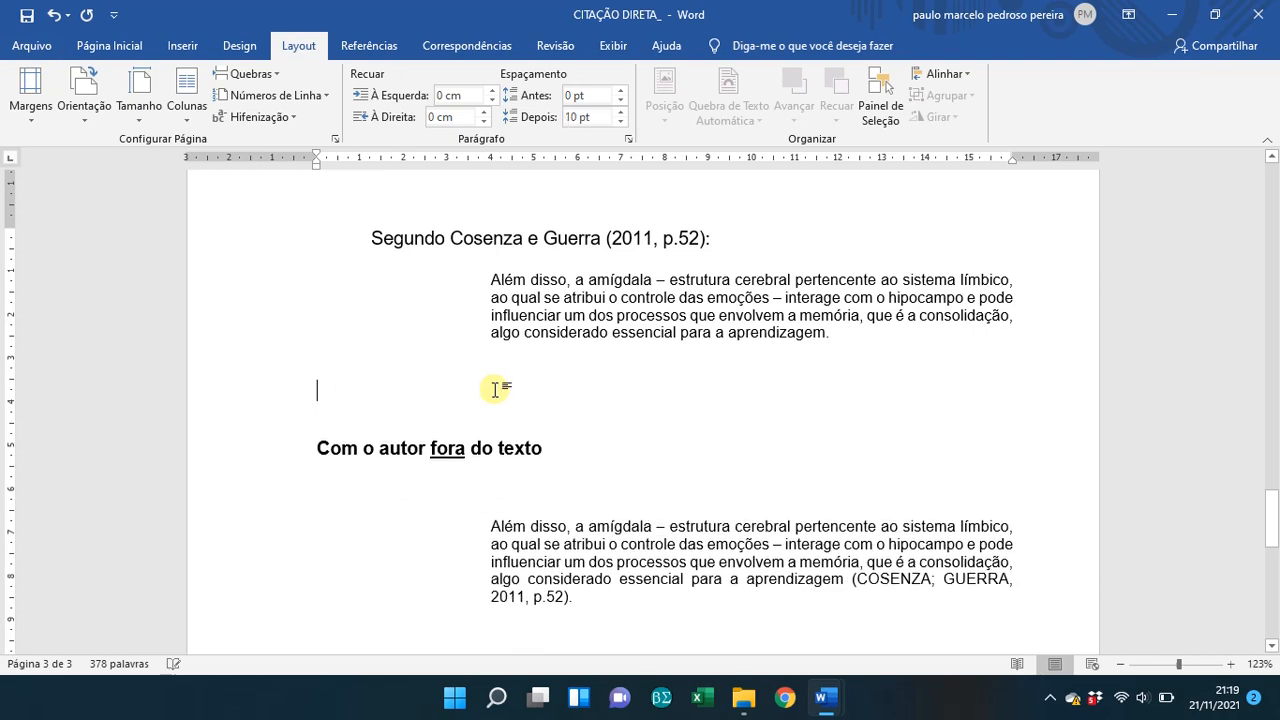
key("Delete")
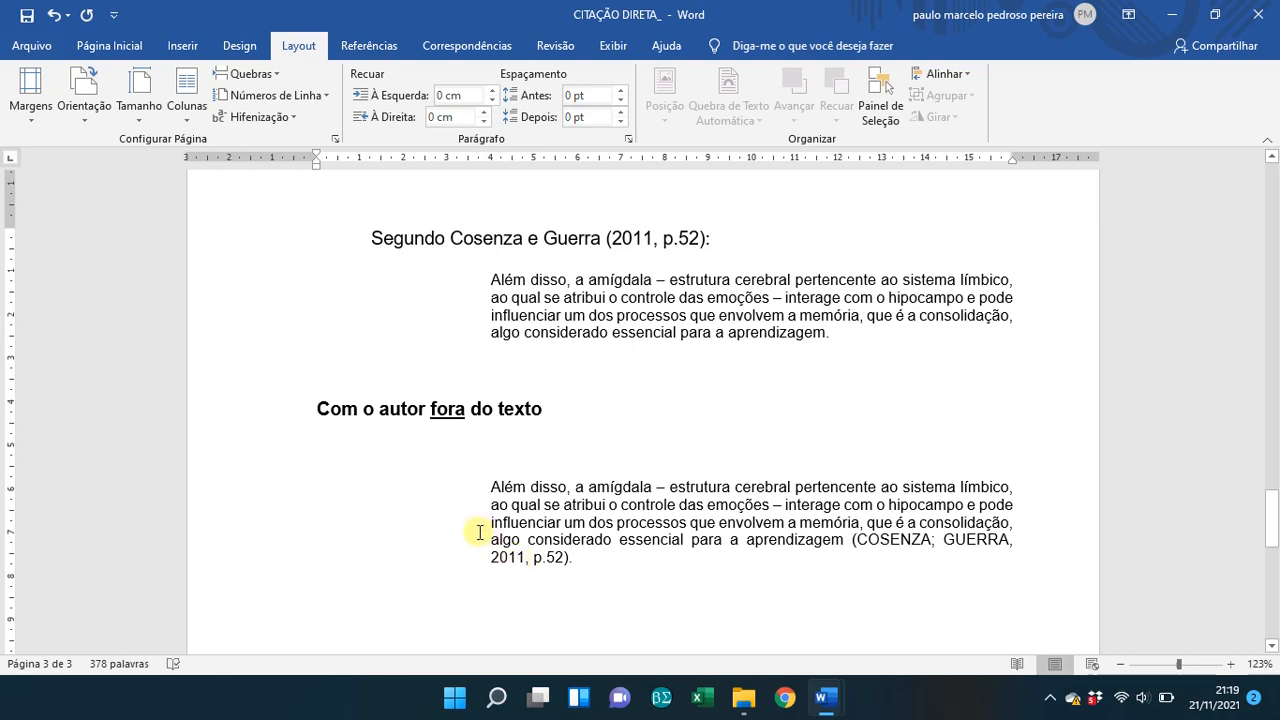
scroll(479, 532, "down", 2)
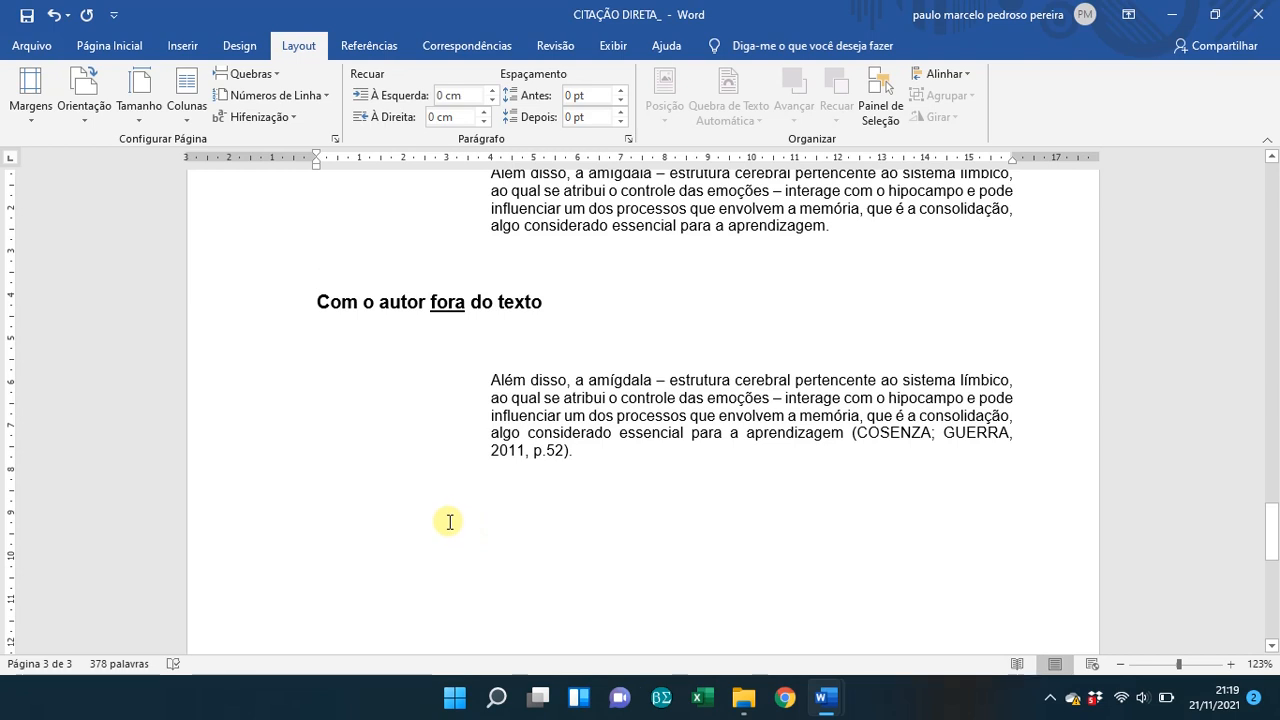